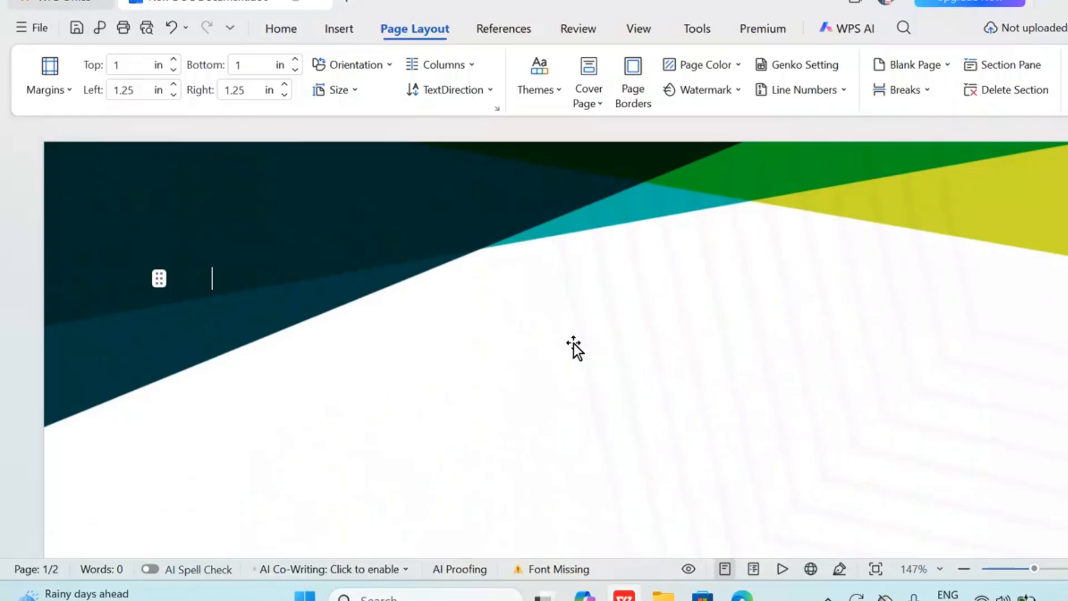
# Replace the cover page title "RESUME" with "Save Water"
pyautogui.scroll(-6, 573, 343)
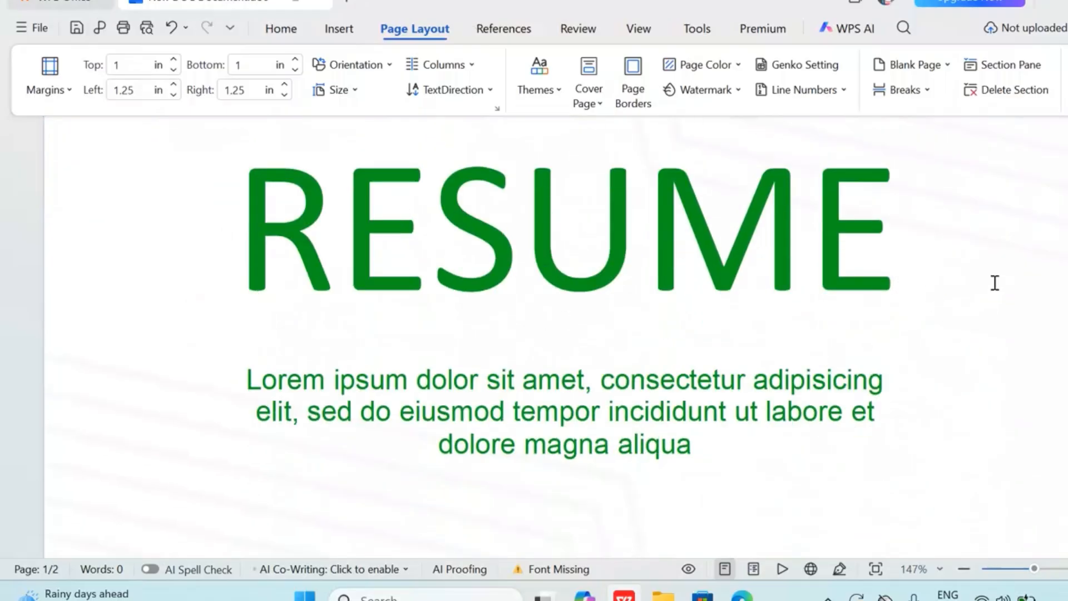
pyautogui.click(872, 233)
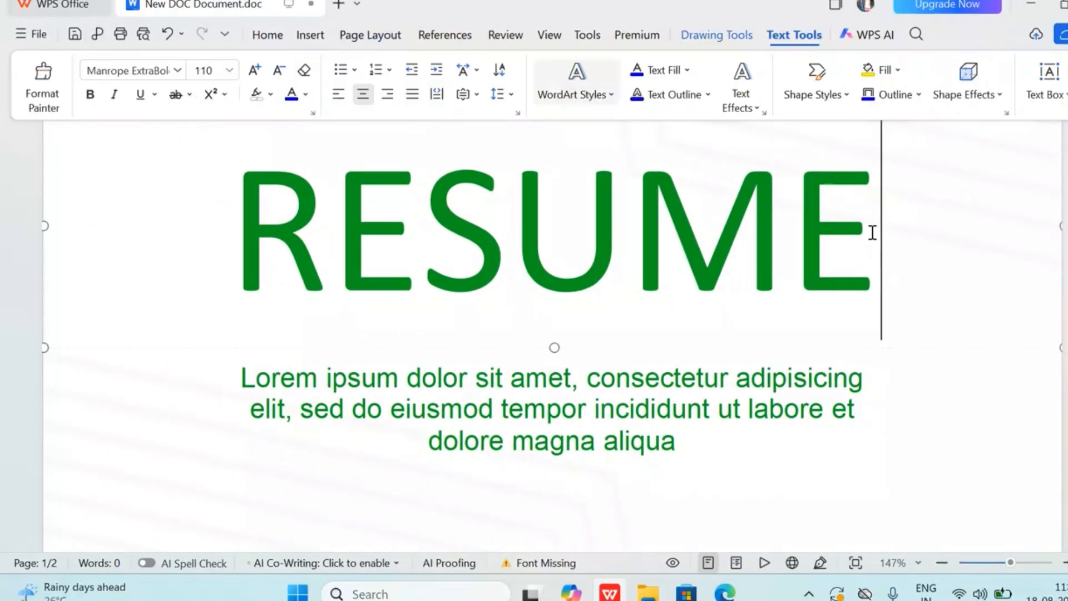
pyautogui.press('BackSpace')
pyautogui.press('BackSpace')
pyautogui.press('BackSpace')
pyautogui.press('BackSpace')
pyautogui.press('BackSpace')
pyautogui.press('BackSpace')
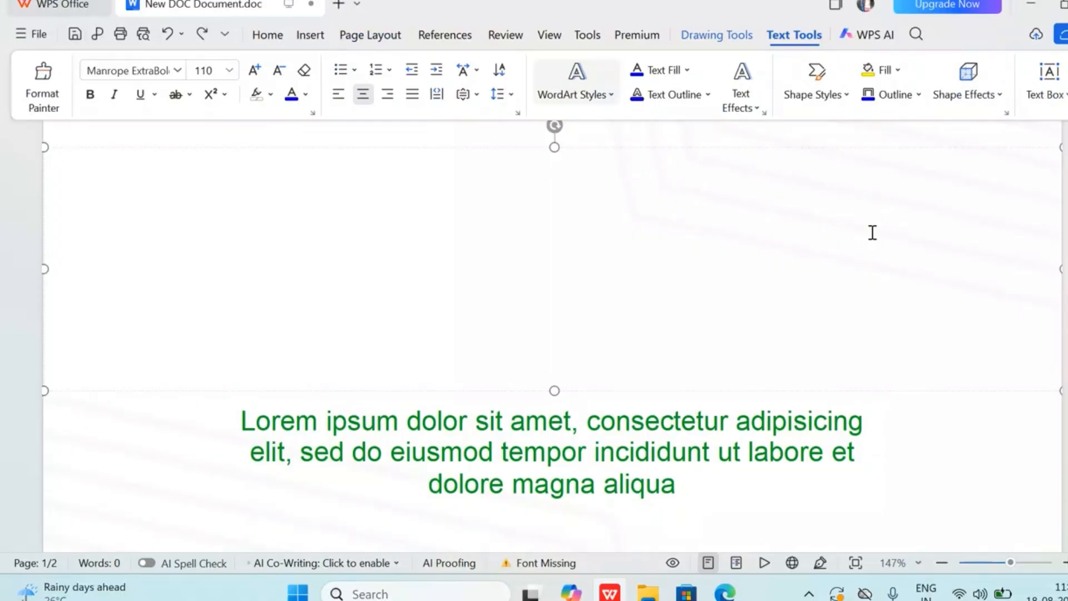
pyautogui.write('Save')
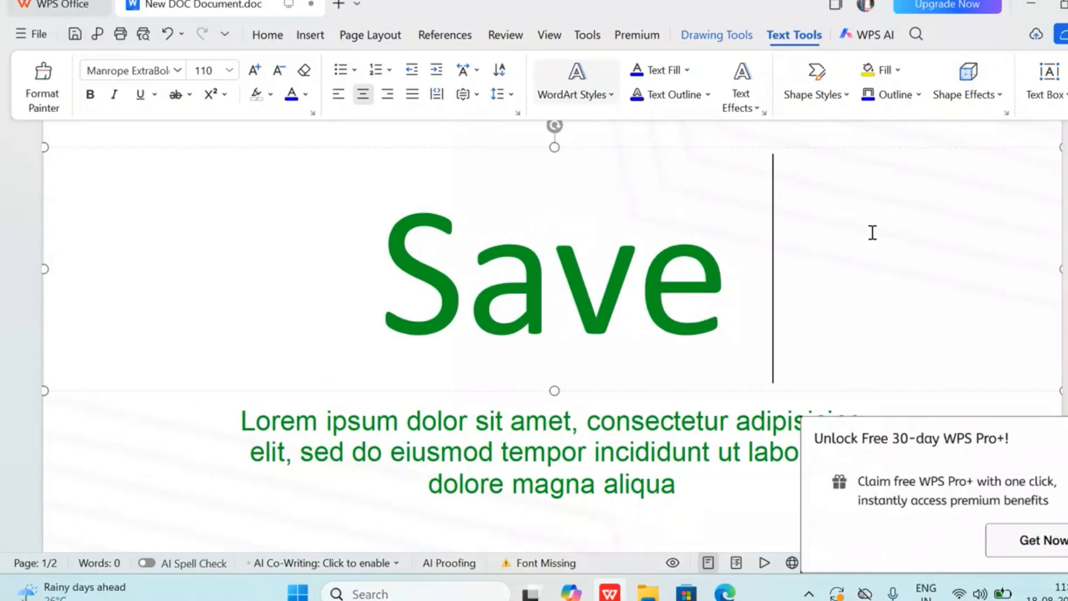
pyautogui.write(' Water')
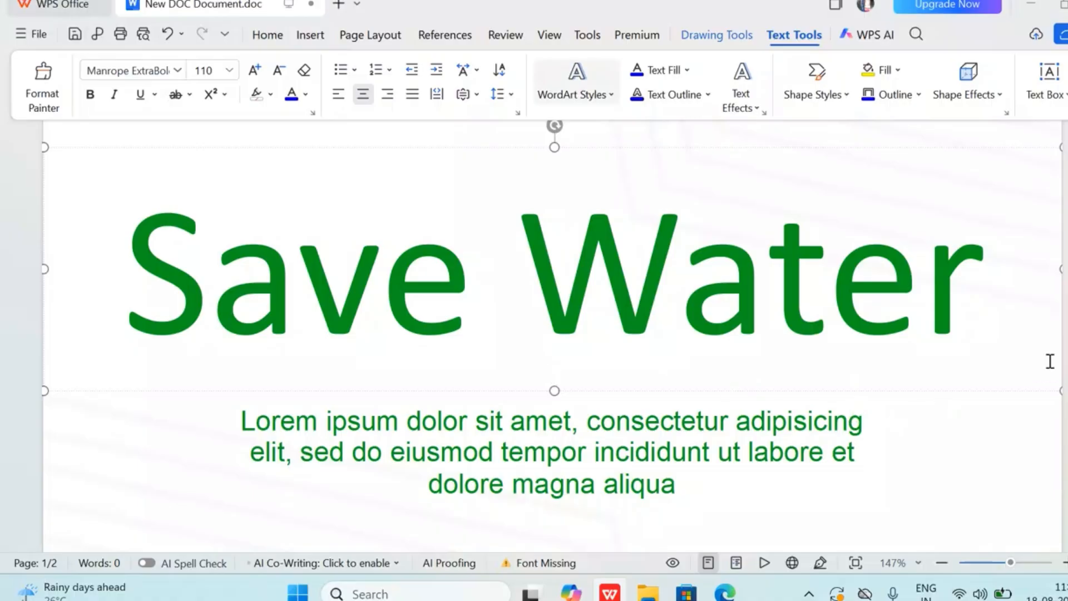
# Replace the placeholder paragraph below the cover title with the copied list of project, student, class, school and teacher details
pyautogui.scroll(-3, 782, 498)
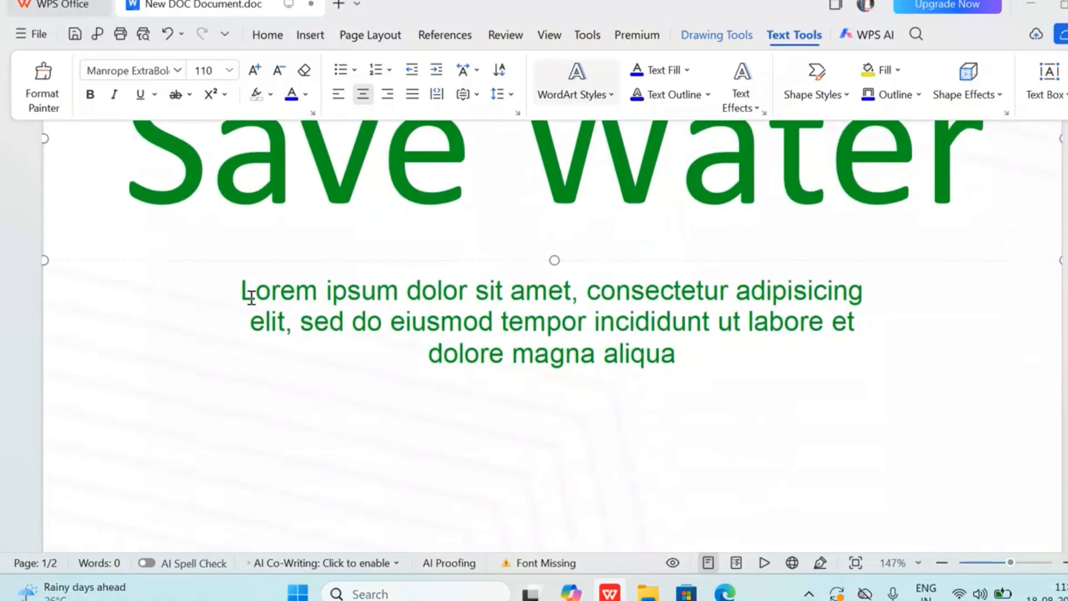
pyautogui.moveTo(253, 288); pyautogui.dragTo(751, 361)
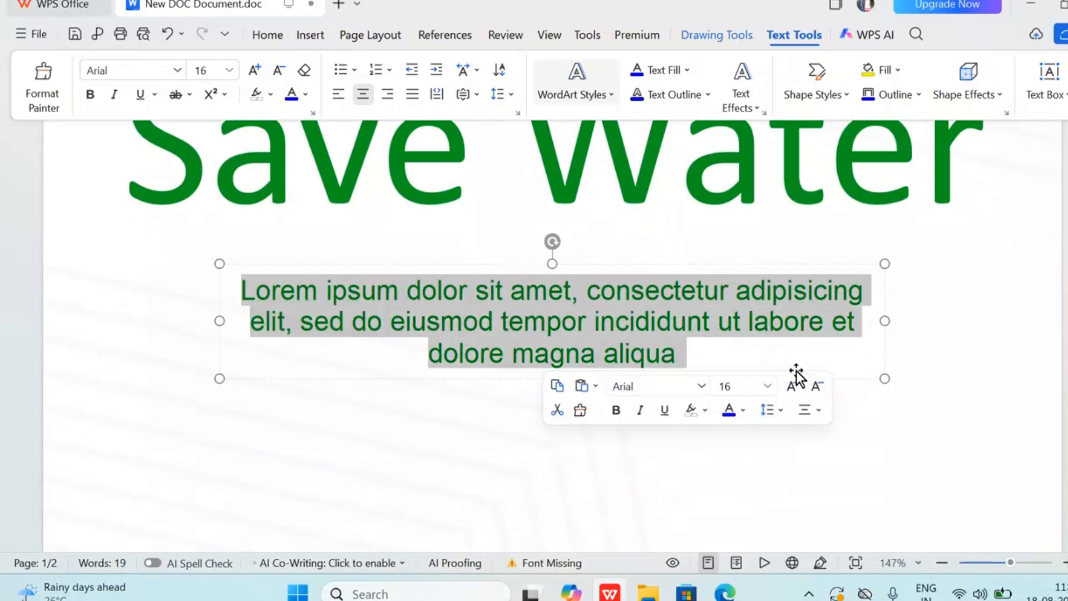
pyautogui.press('BackSpace')
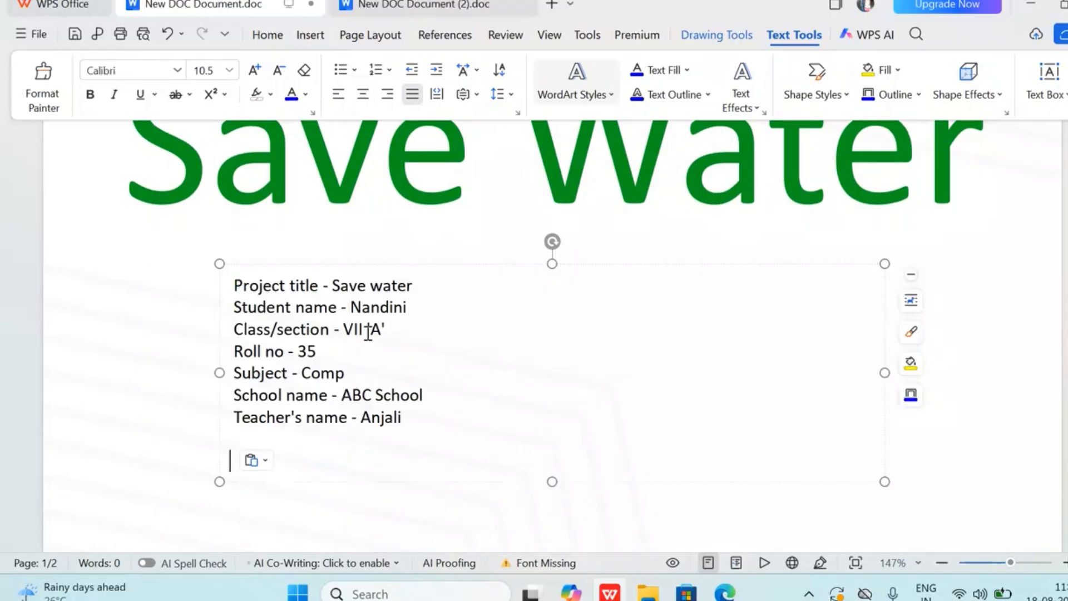
# Enlarge all the pasted project details to font size 30
pyautogui.moveTo(232, 281); pyautogui.dragTo(451, 441)
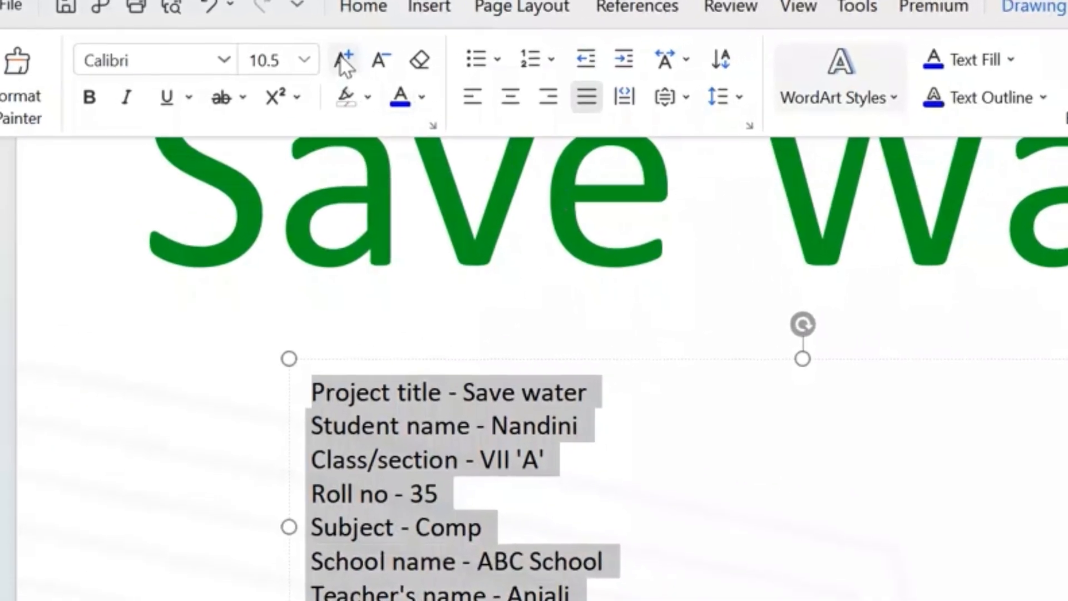
pyautogui.click(255, 69)
pyautogui.click(255, 69)
pyautogui.click(254, 70)
pyautogui.click(254, 69)
pyautogui.click(254, 69)
pyautogui.click(254, 69)
pyautogui.click(312, 70)
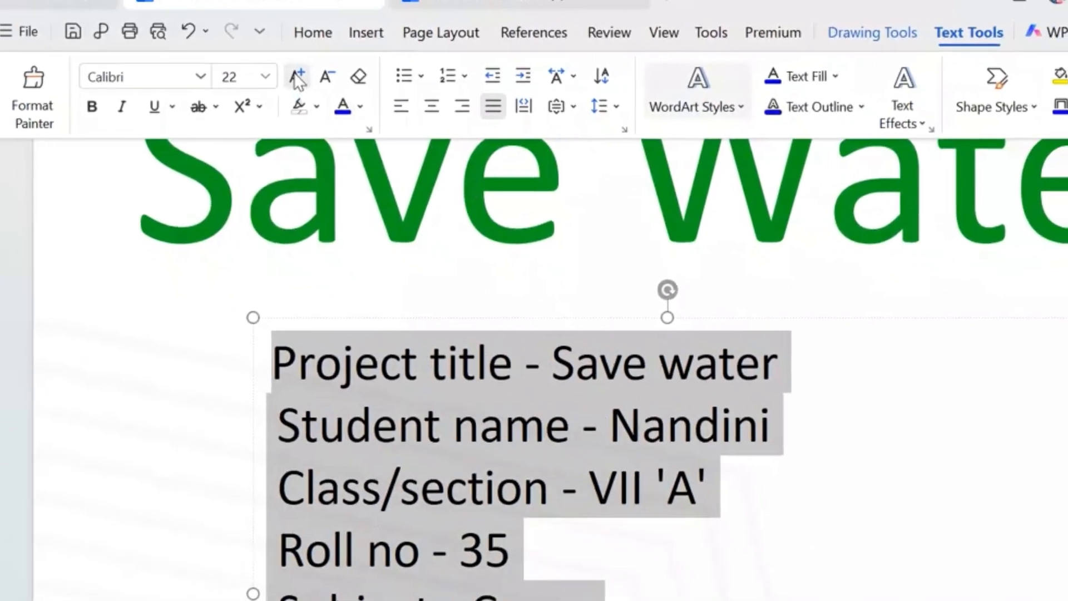
pyautogui.click(311, 71)
pyautogui.click(312, 70)
pyautogui.click(312, 70)
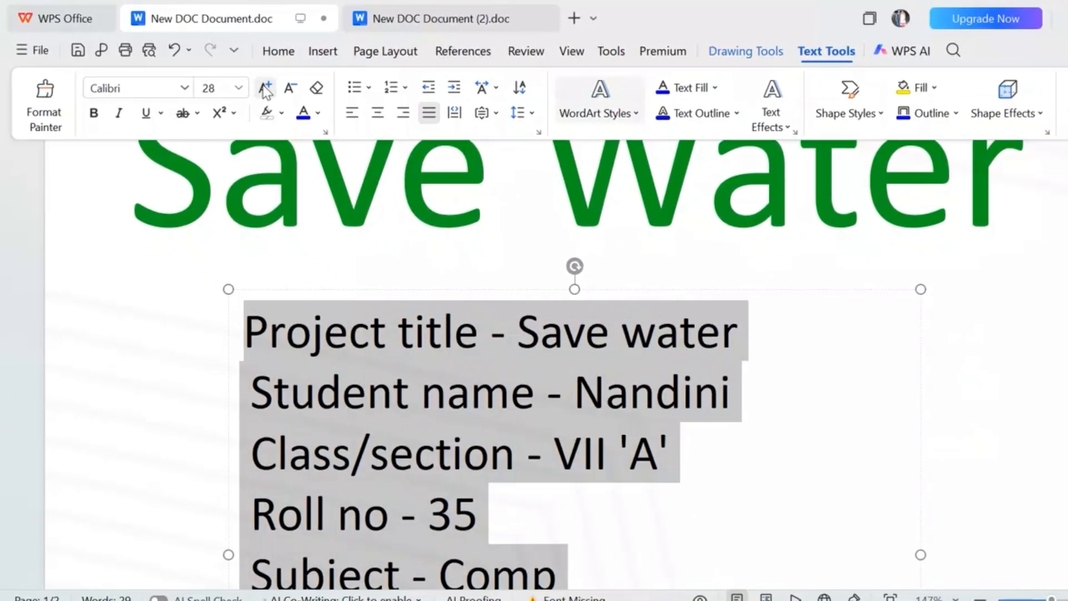
pyautogui.click(266, 89)
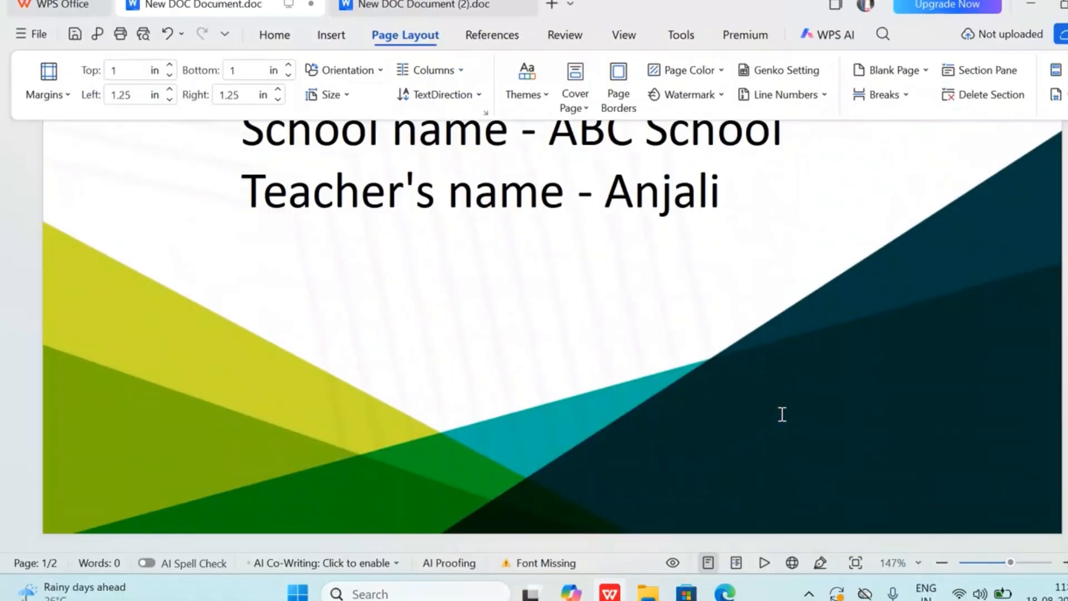
# Add spaces after the labels in the project details so that their hyphens line up in one column
pyautogui.scroll(6, 782, 415)
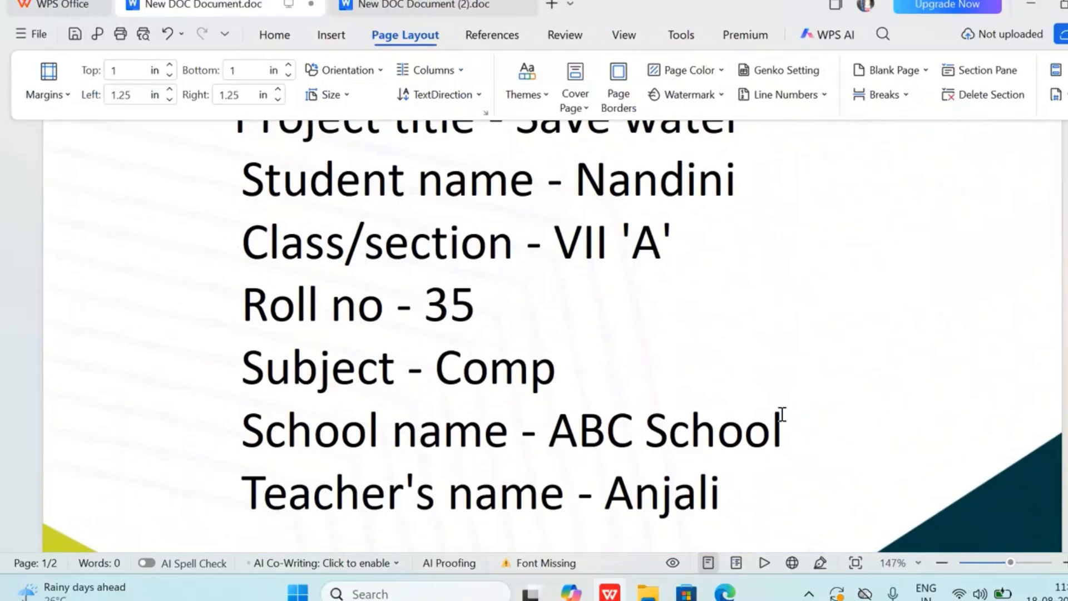
pyautogui.click(483, 206)
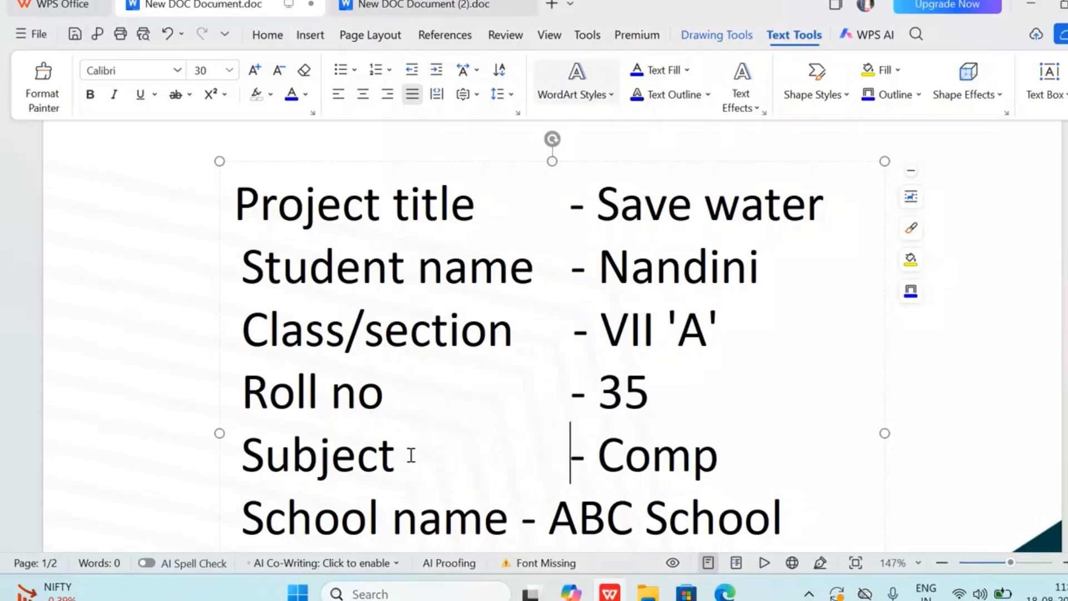
pyautogui.scroll(-2, 519, 518)
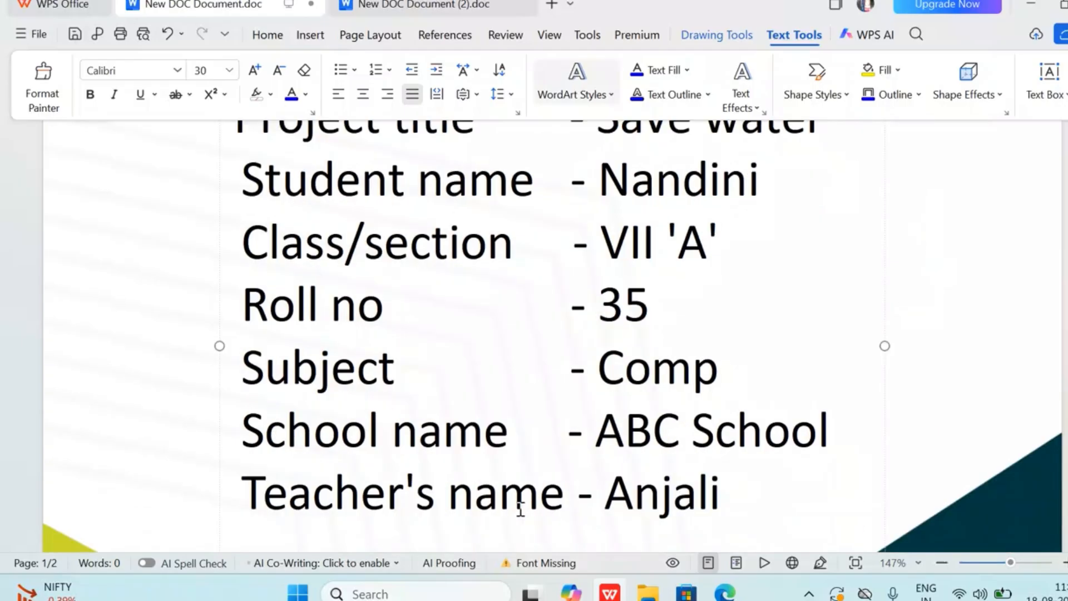
# Set the font colour of the "Project title" label to standard red
pyautogui.scroll(3, 519, 506)
pyautogui.moveTo(391, 242); pyautogui.dragTo(512, 261)
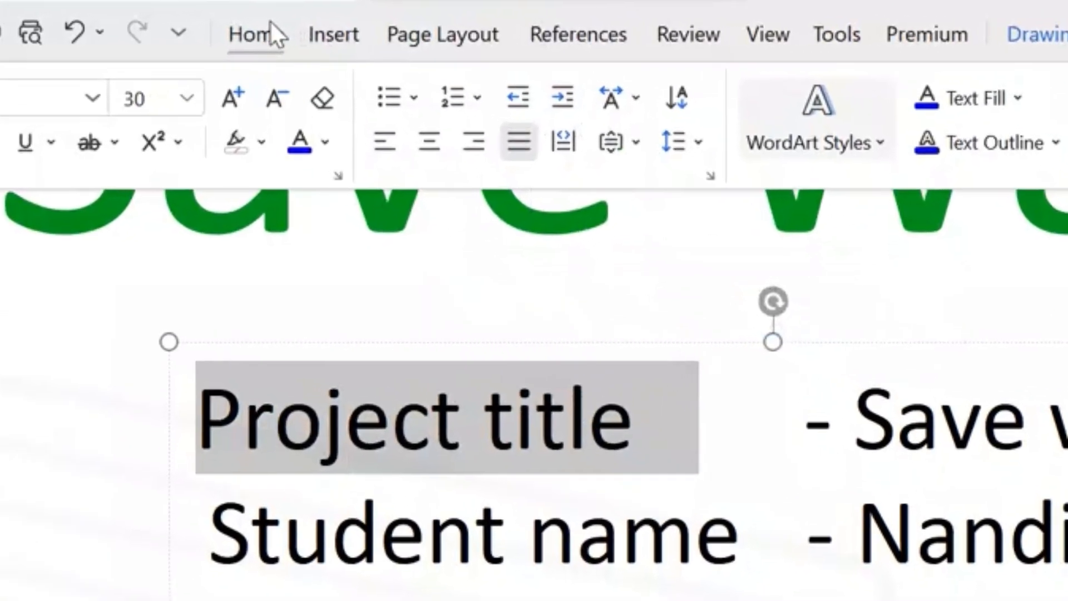
pyautogui.click(267, 34)
pyautogui.click(504, 148)
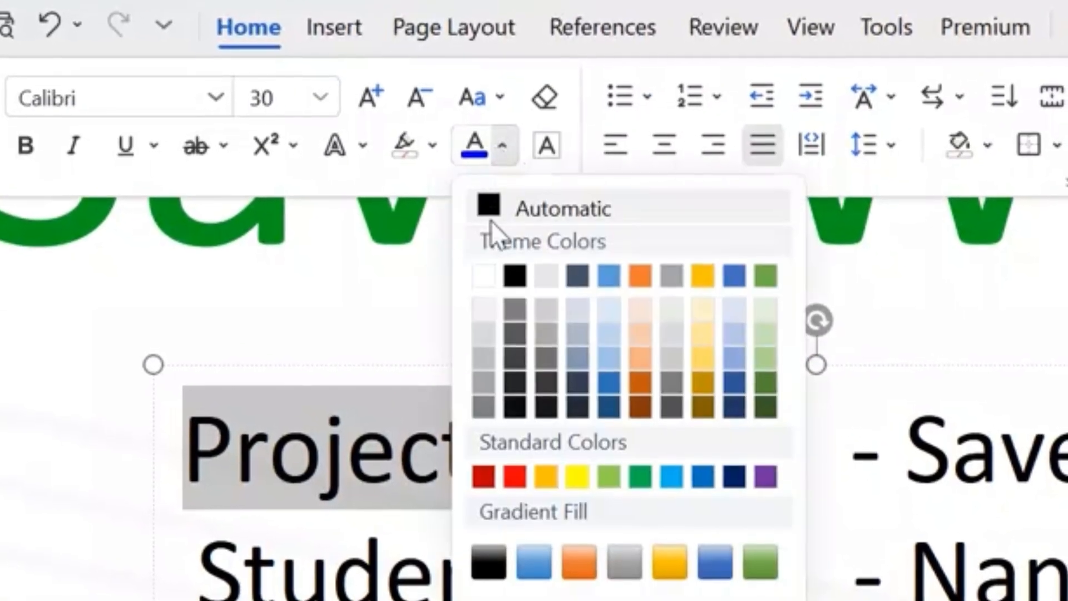
pyautogui.click(511, 476)
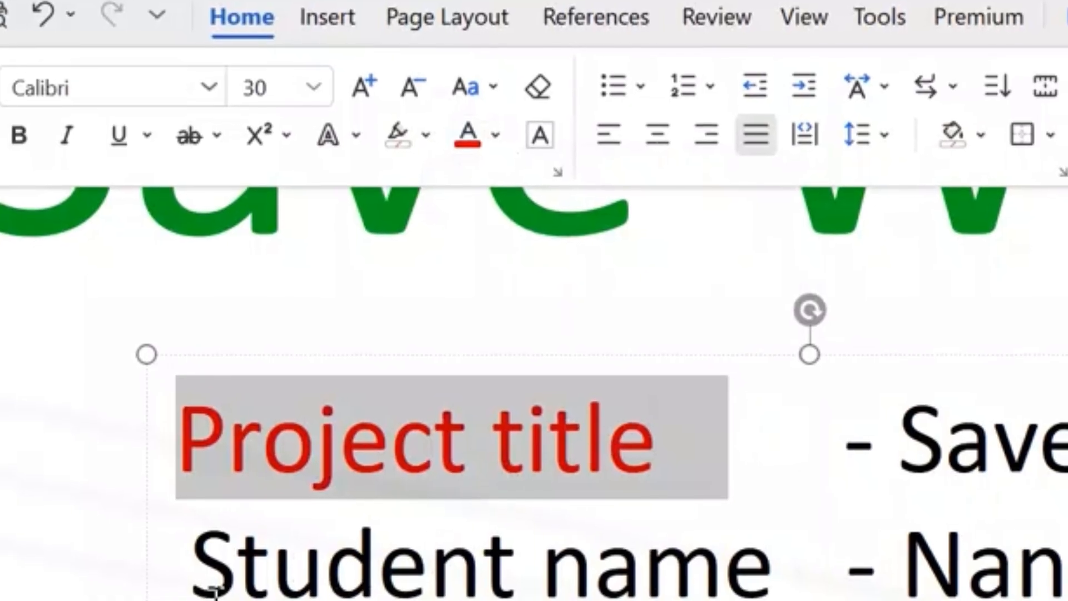
# Apply the same red font colour to the "Student name" and "Class/section" labels
pyautogui.moveTo(192, 573); pyautogui.dragTo(820, 584)
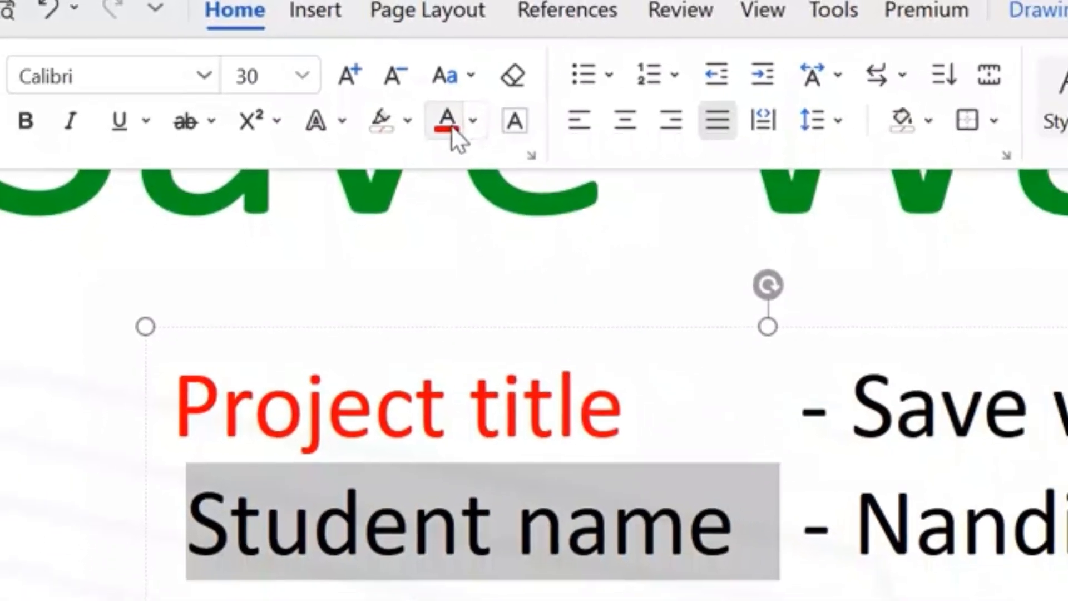
pyautogui.click(462, 127)
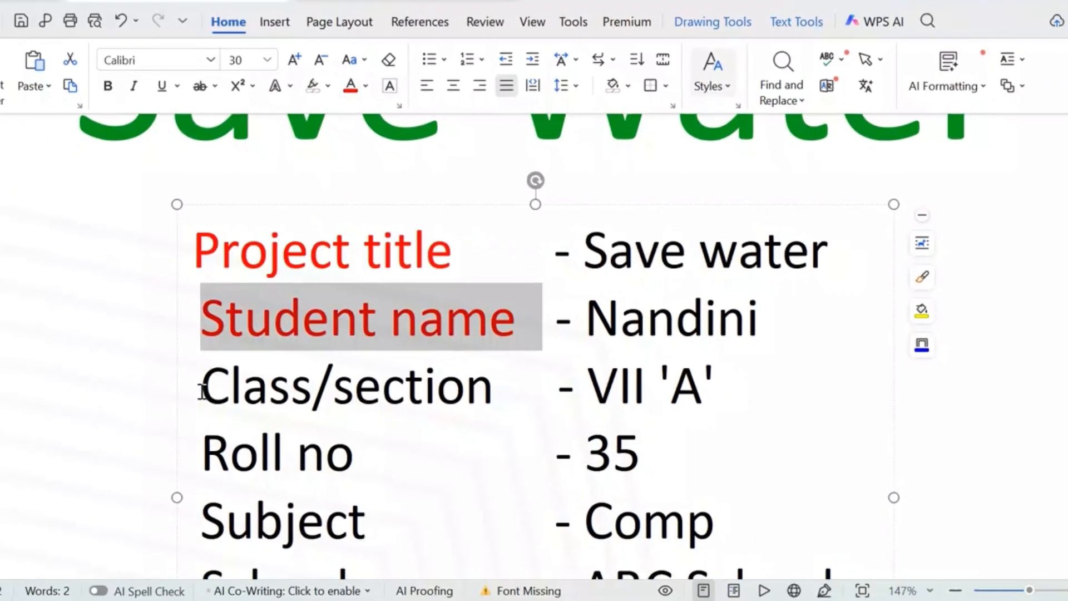
pyautogui.moveTo(203, 391); pyautogui.dragTo(513, 399)
pyautogui.click(347, 84)
# Apply the red font colour to the "Roll no", "Subject", "School name" and "Teacher's name" labels and deselect the text
pyautogui.scroll(-3, 393, 257)
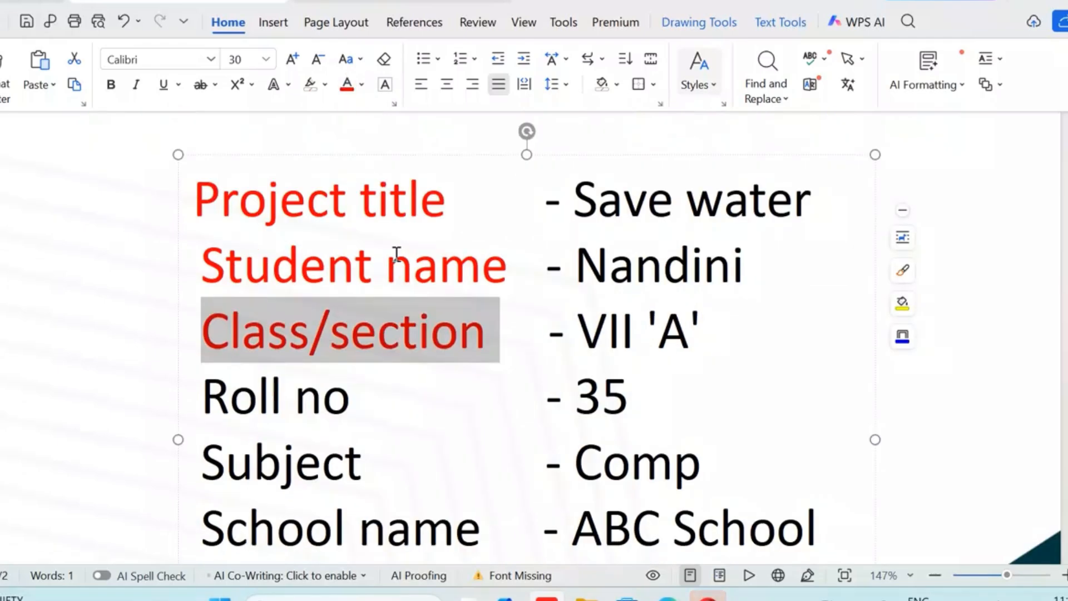
pyautogui.moveTo(205, 258); pyautogui.dragTo(345, 277)
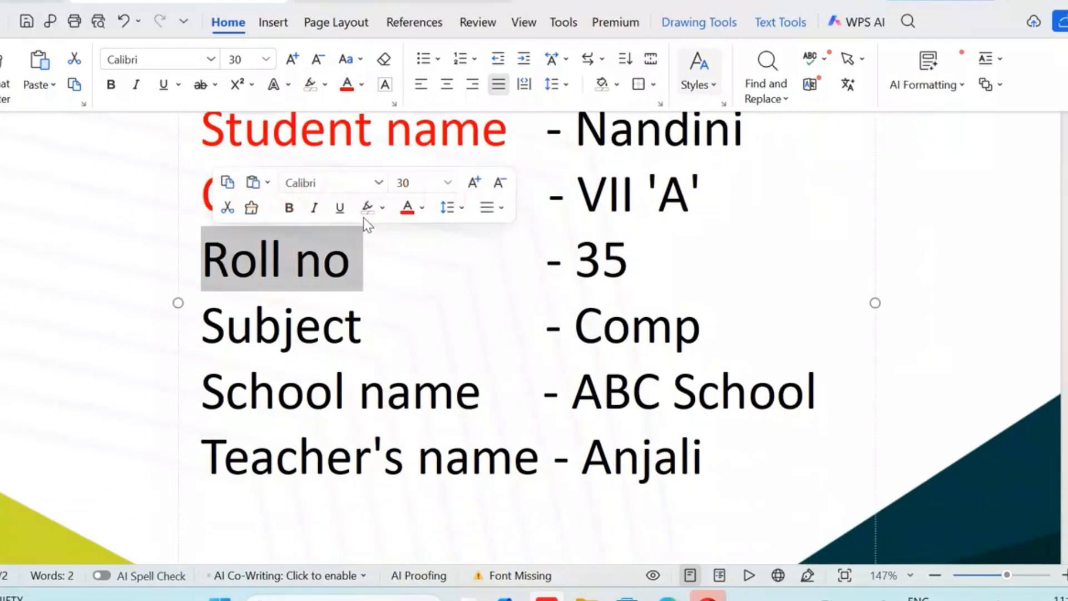
pyautogui.click(208, 329)
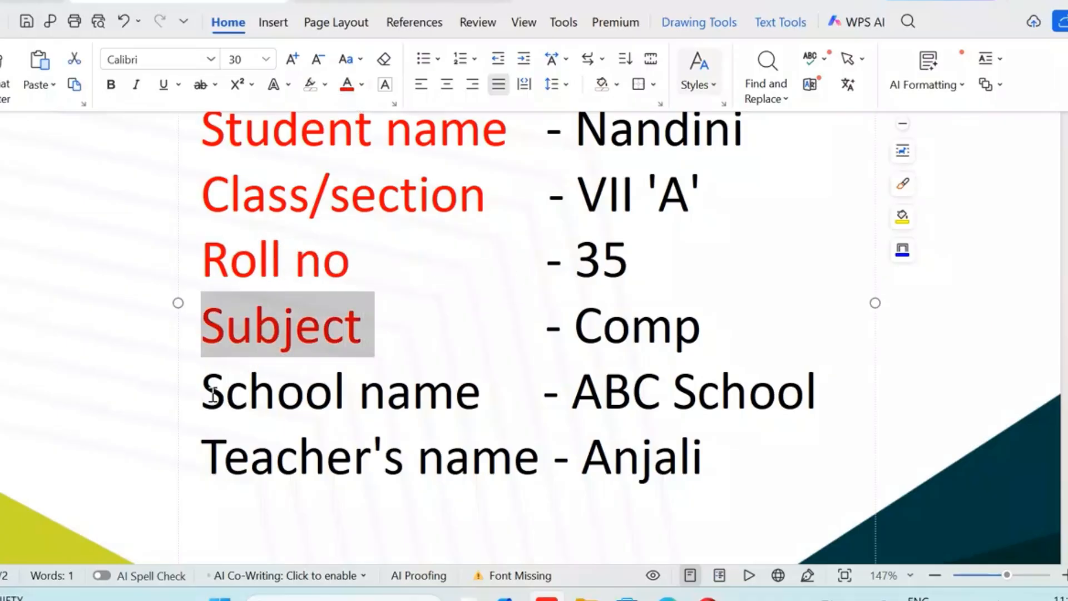
pyautogui.moveTo(209, 395); pyautogui.dragTo(487, 391)
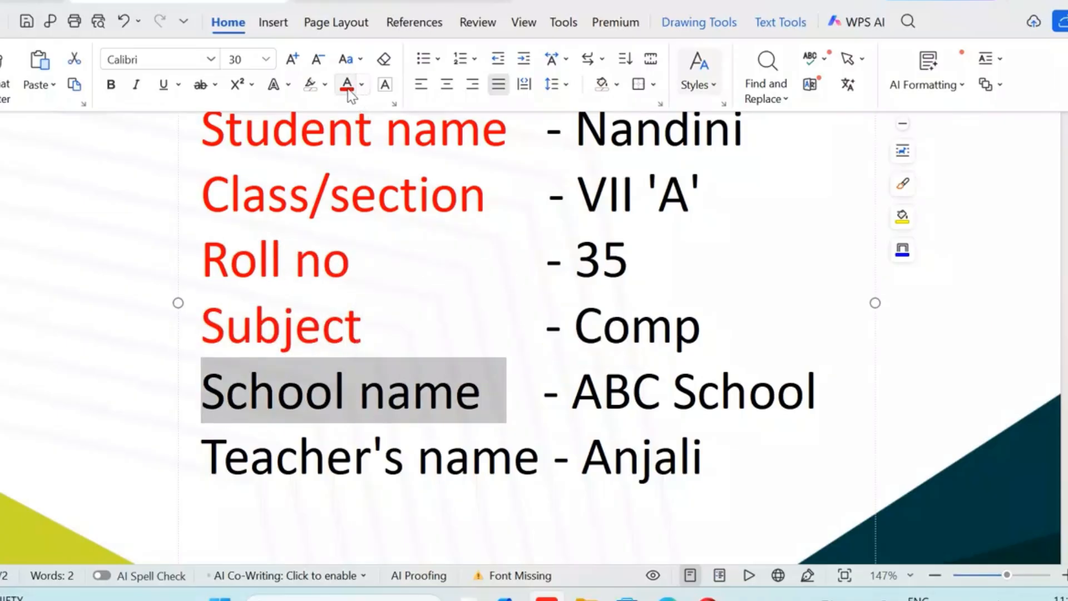
pyautogui.moveTo(209, 452); pyautogui.dragTo(539, 474)
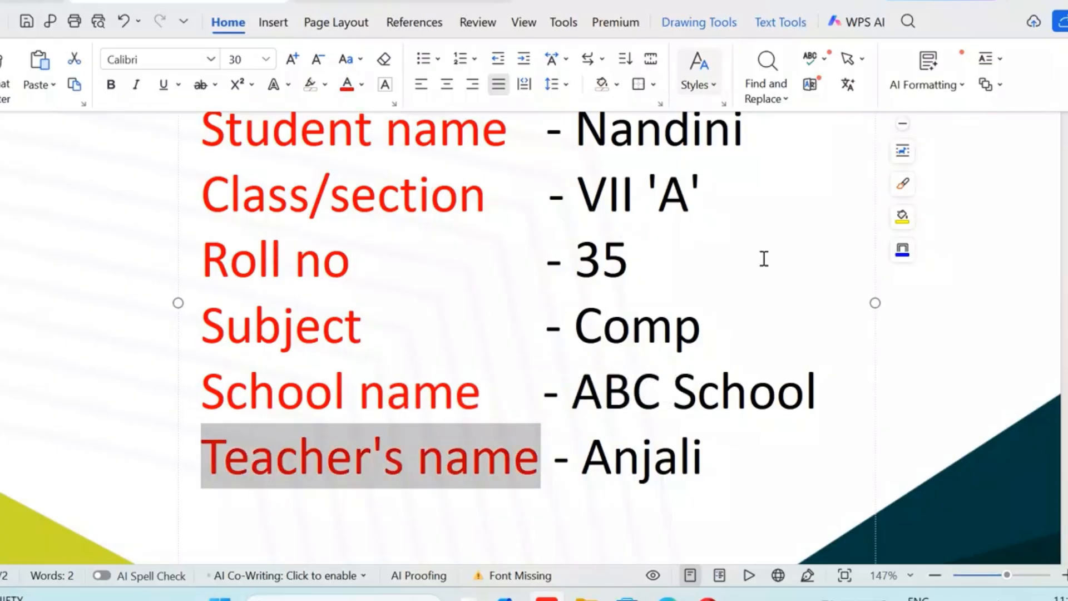
pyautogui.click(943, 342)
# Complete the Subject entry in the project details so that it reads "Computer"
pyautogui.scroll(-1, 943, 342)
pyautogui.scroll(4, 968, 342)
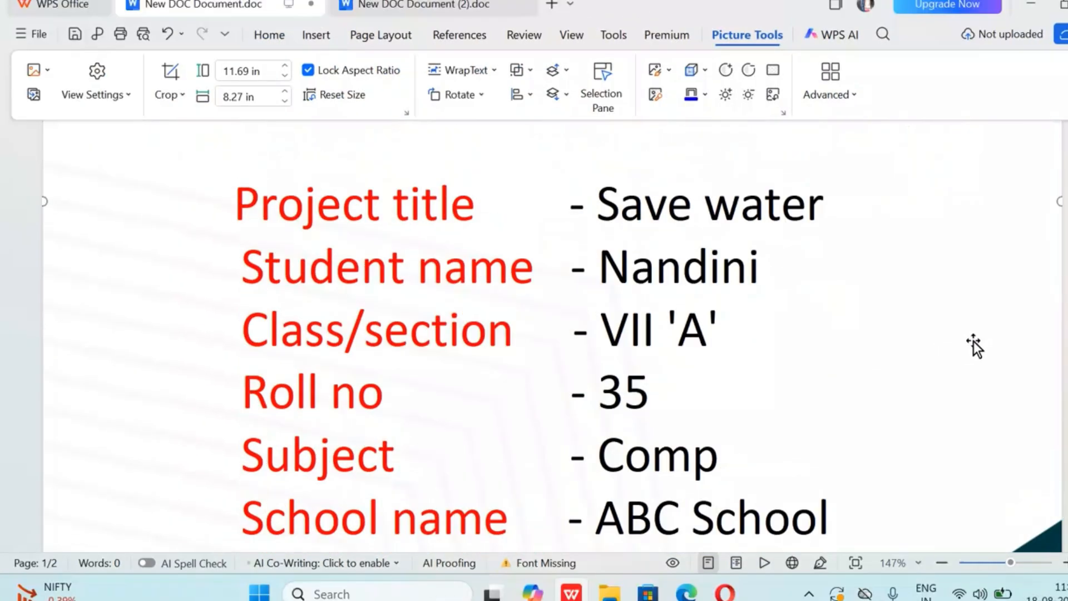
pyautogui.scroll(2, 973, 340)
pyautogui.scroll(-3, 970, 345)
pyautogui.scroll(-2, 970, 345)
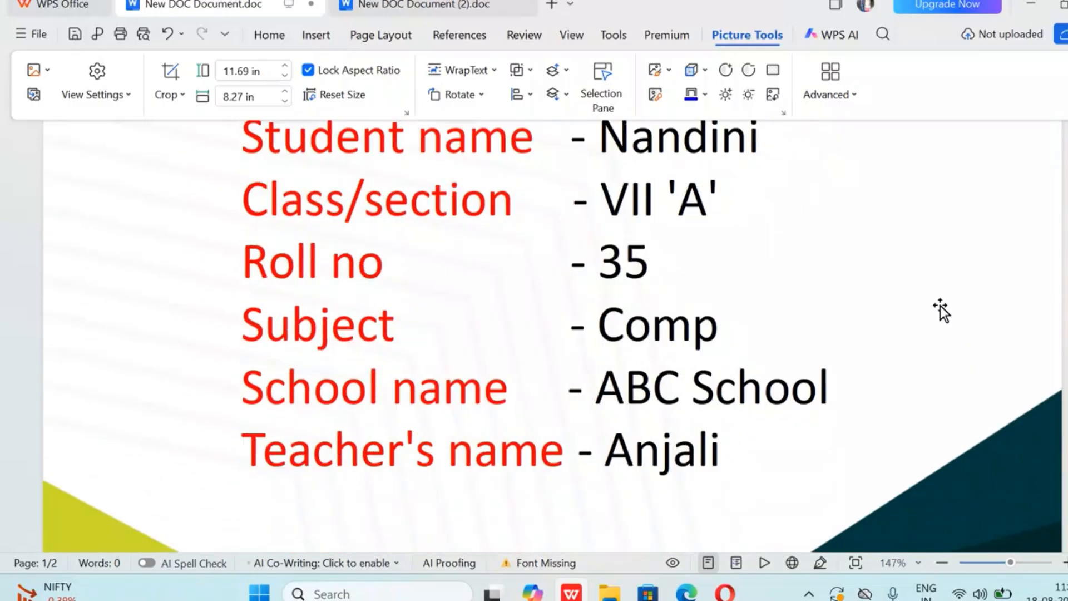
pyautogui.scroll(1, 941, 311)
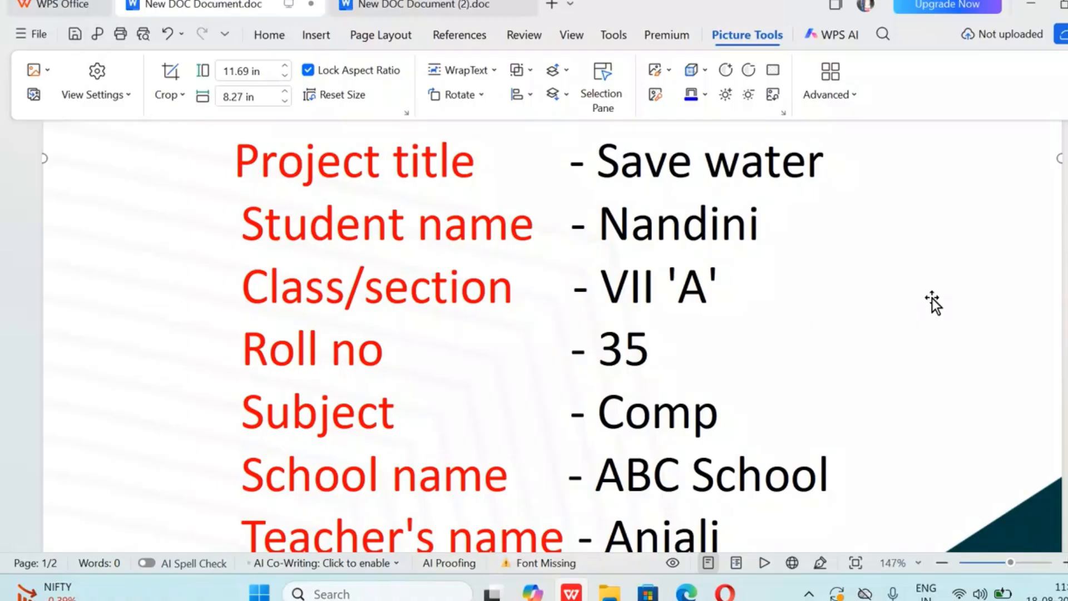
pyautogui.scroll(-1, 927, 303)
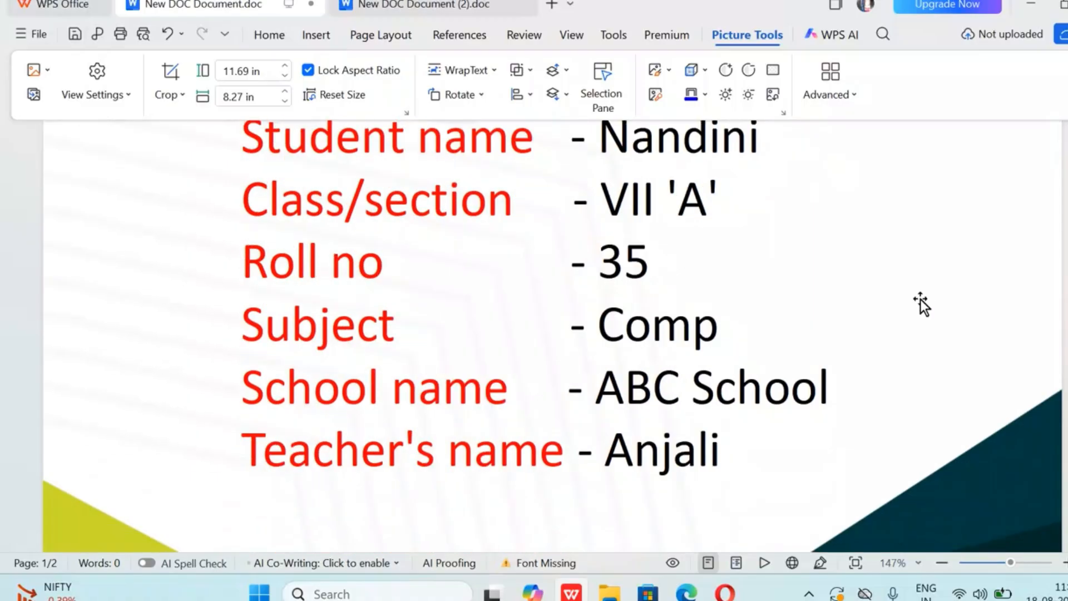
pyautogui.click(736, 326)
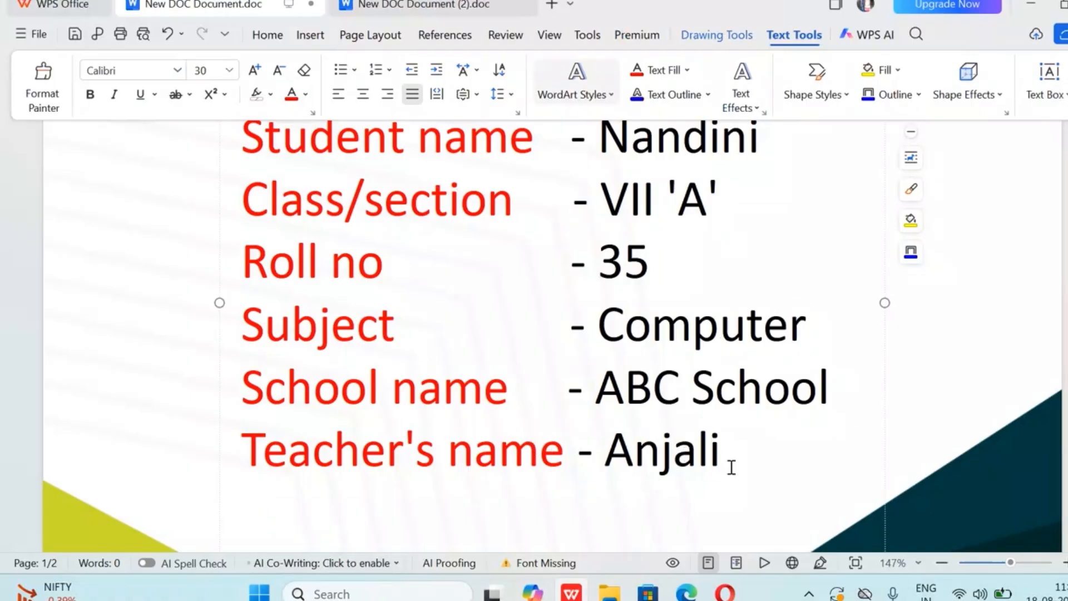
# Place the cursor at the start of the blank second page and open the page border settings
pyautogui.scroll(-6, 731, 467)
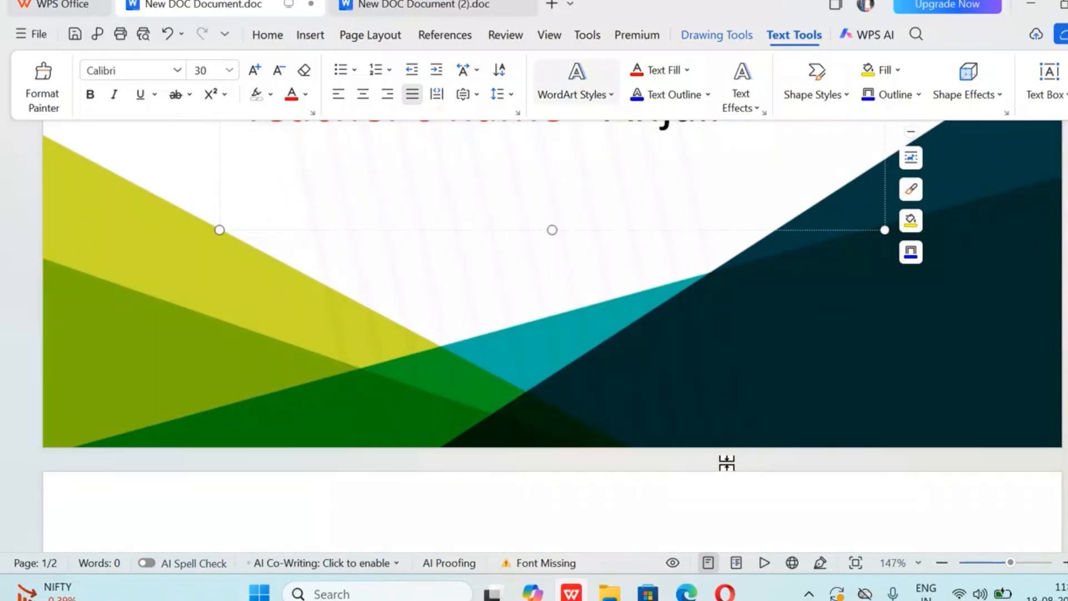
pyautogui.scroll(-5, 726, 462)
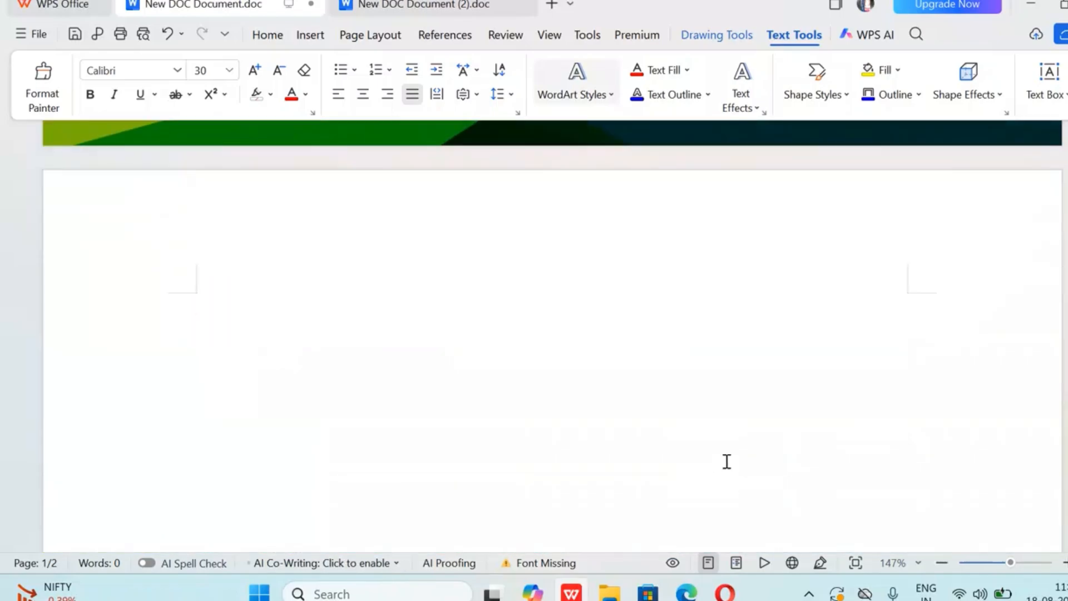
pyautogui.scroll(1, 573, 391)
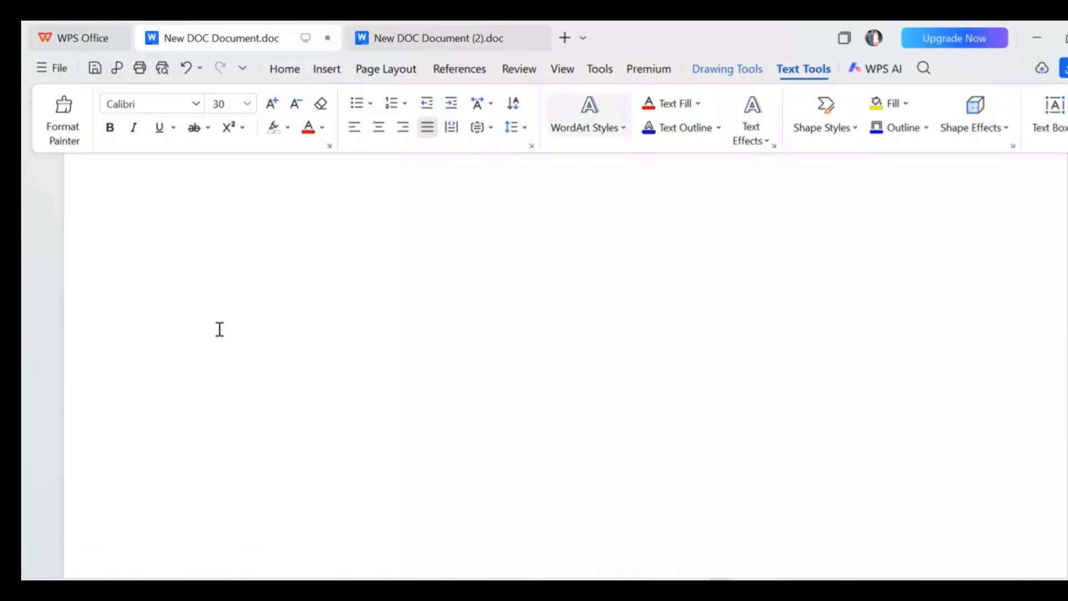
pyautogui.scroll(4, 219, 329)
pyautogui.scroll(-1, 219, 329)
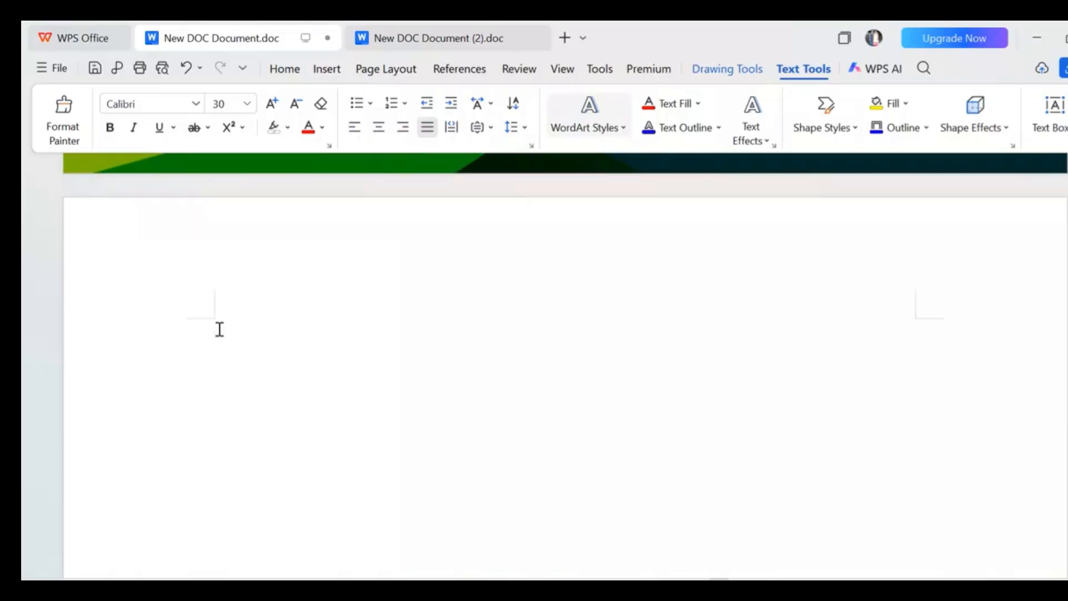
pyautogui.scroll(-2, 219, 329)
pyautogui.scroll(3, 219, 329)
pyautogui.click(219, 329)
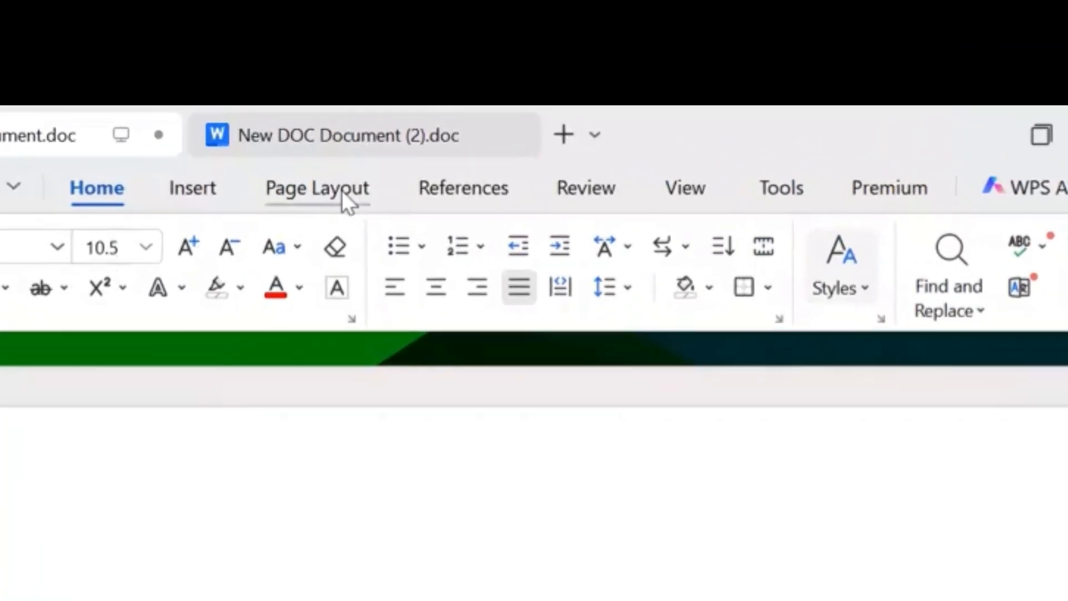
pyautogui.click(420, 68)
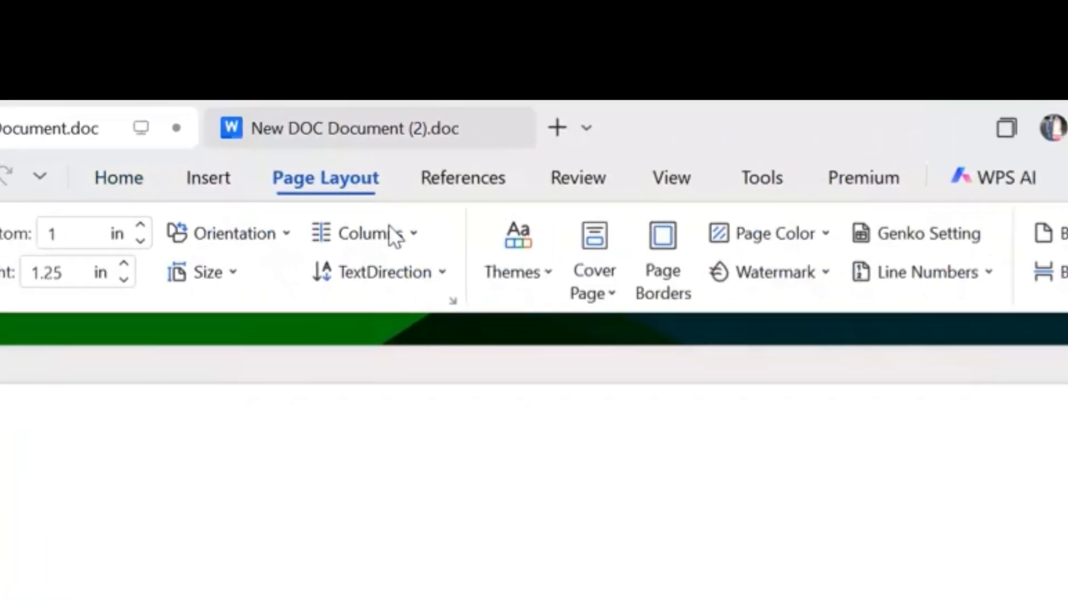
pyautogui.click(663, 281)
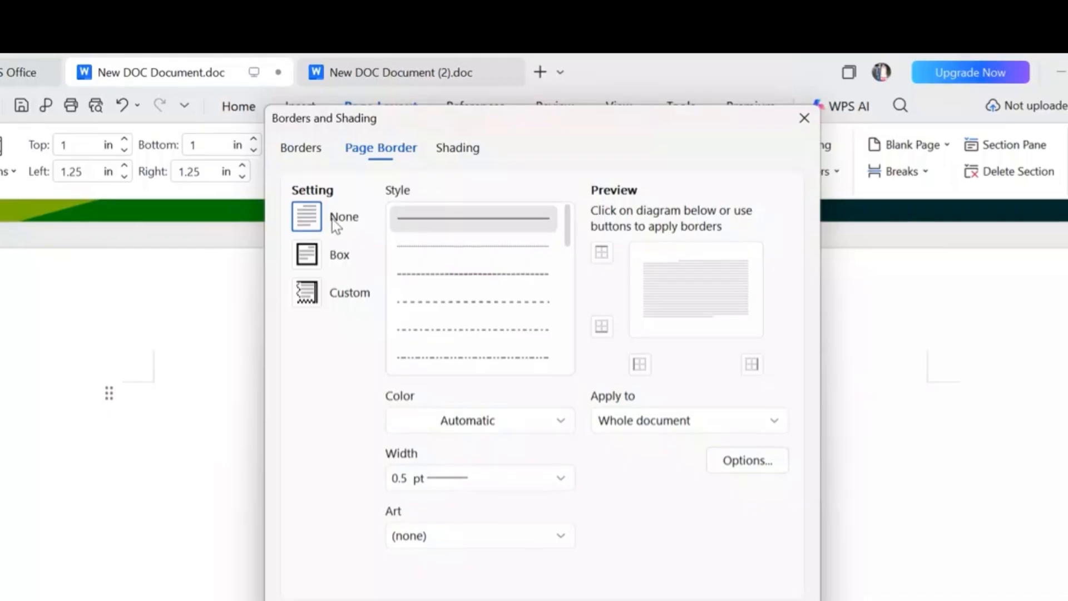
# Choose the Box setting for the page border with the thin double-line style
pyautogui.click(306, 253)
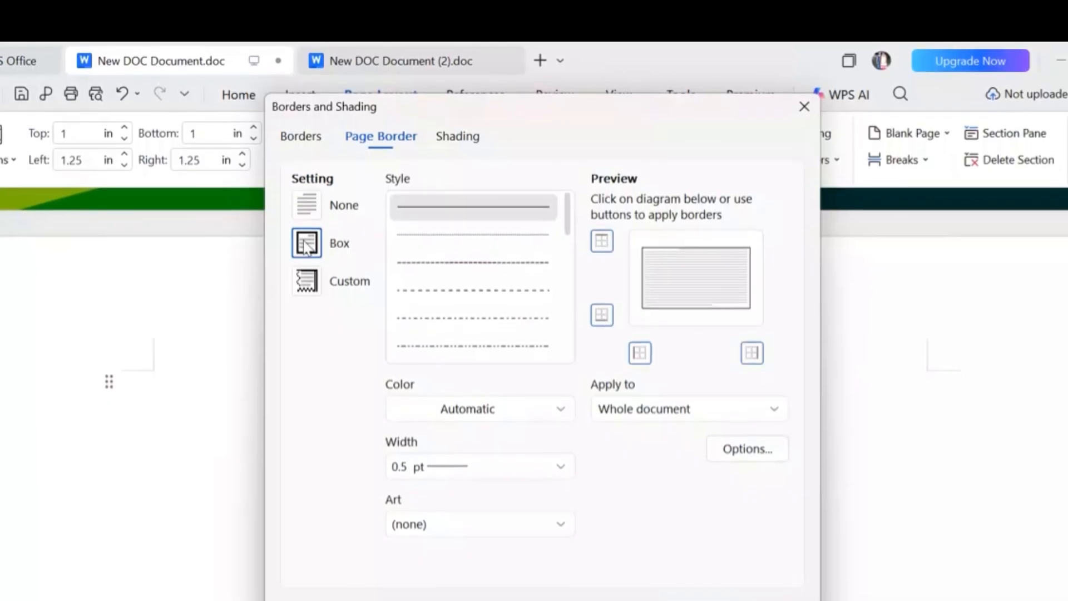
pyautogui.click(303, 200)
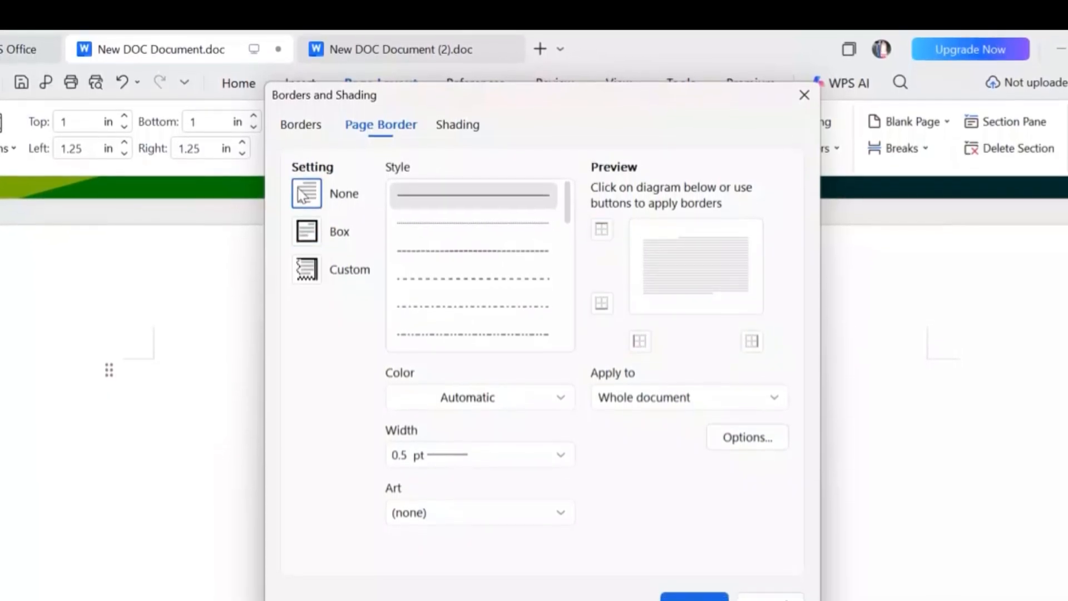
pyautogui.click(306, 229)
pyautogui.click(452, 249)
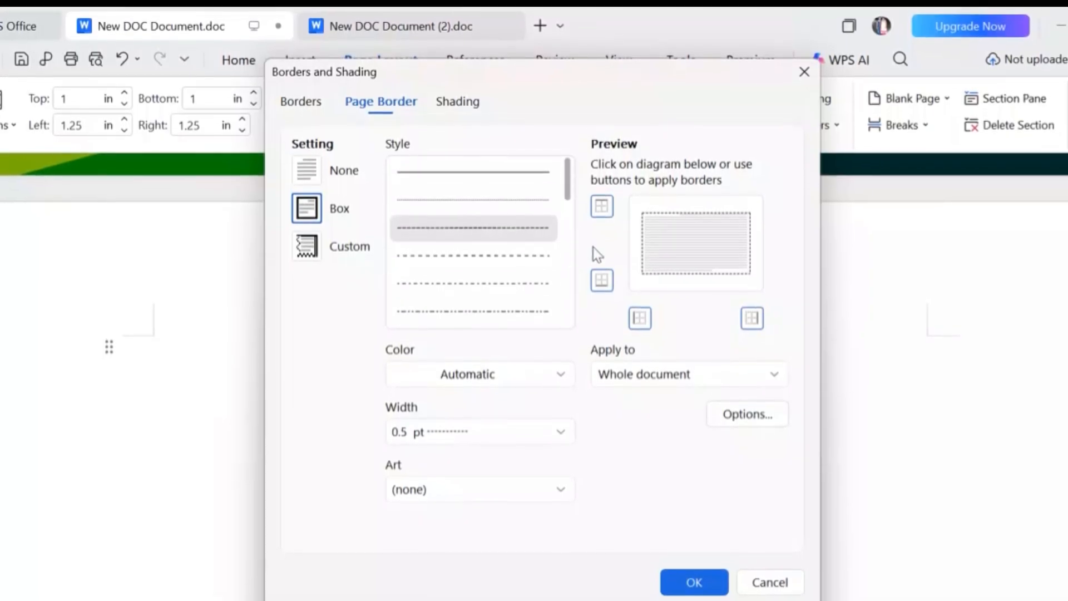
pyautogui.moveTo(569, 190)
pyautogui.mouseDown()
pyautogui.moveTo(571, 228)
pyautogui.moveTo(571, 202)
pyautogui.mouseUp()
pyautogui.click(468, 224)
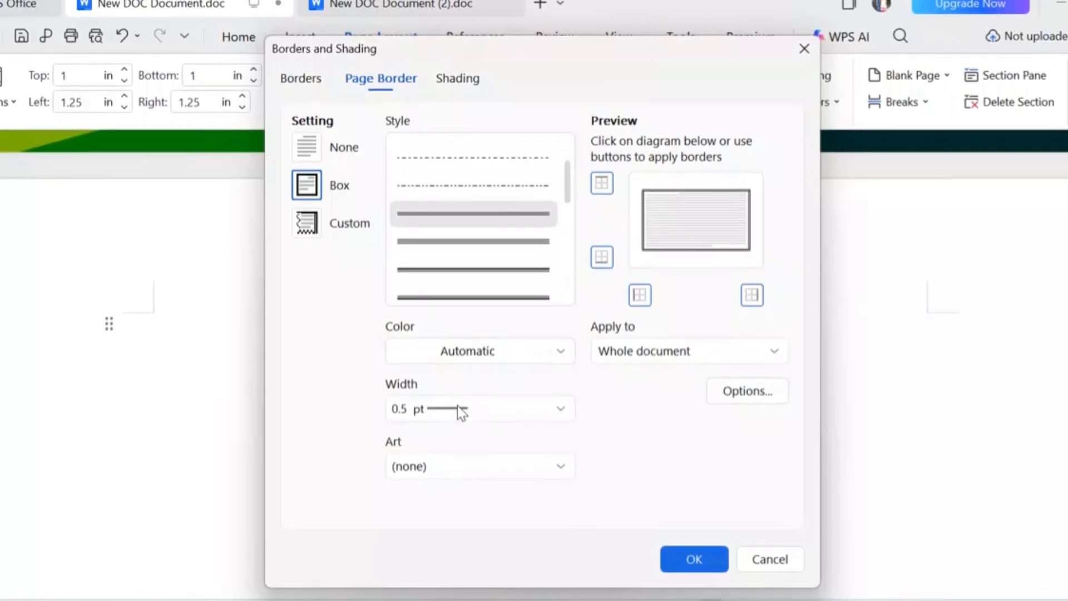
# Set the page border's colour to the theme green and its width to 0.5 pt
pyautogui.click(559, 347)
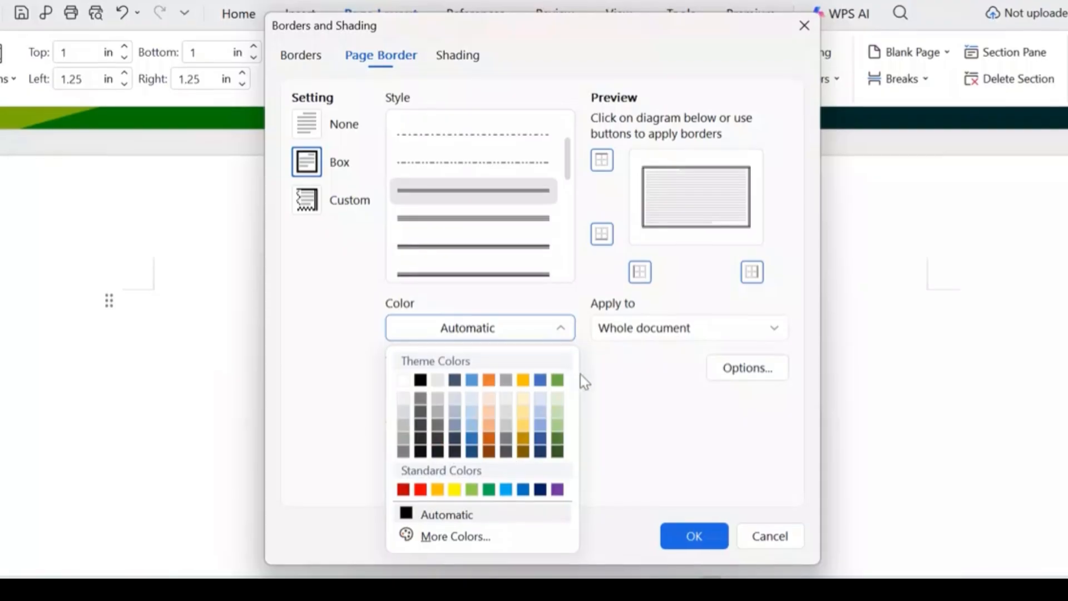
pyautogui.click(557, 377)
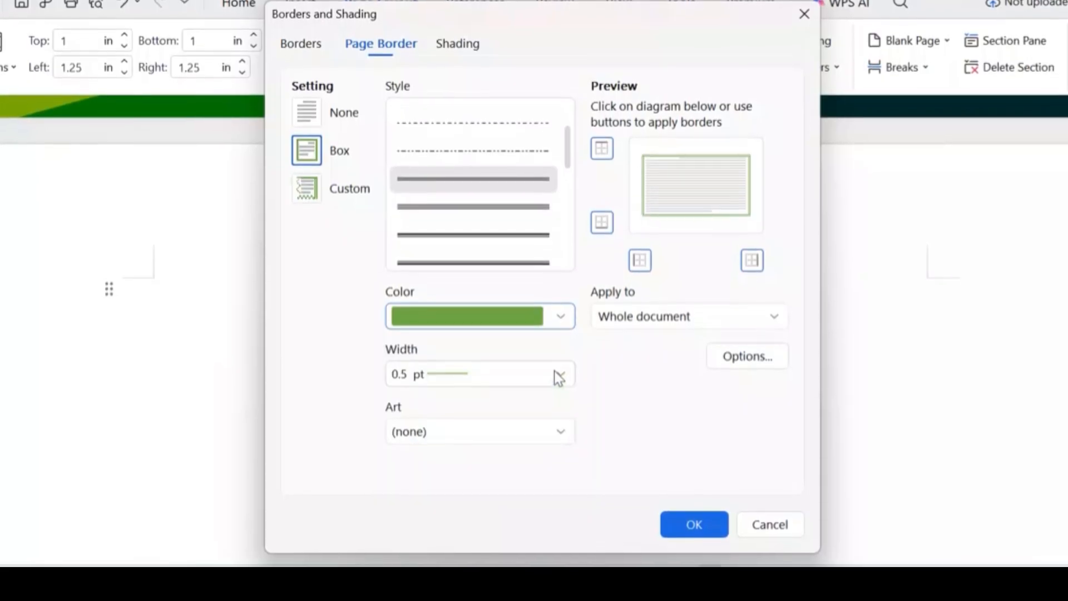
pyautogui.click(561, 370)
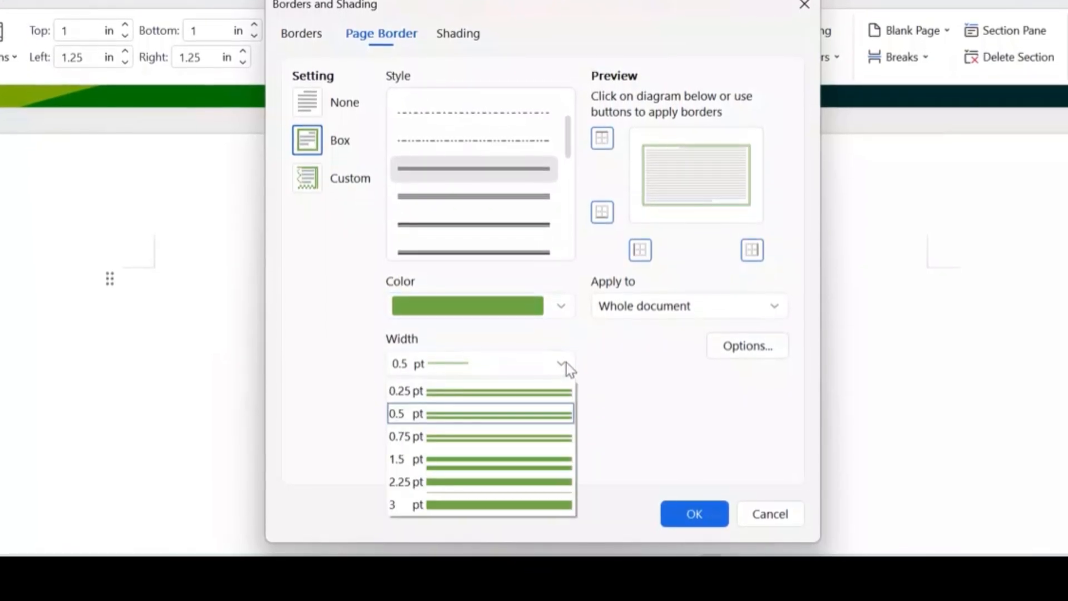
pyautogui.click(474, 417)
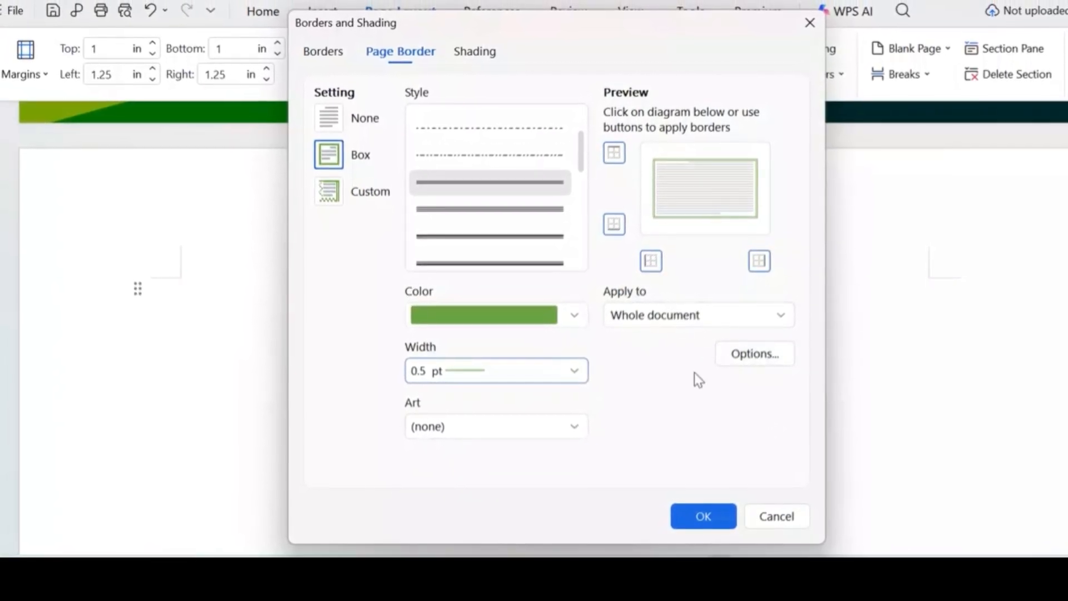
# Limit the page border to "This section" and apply it to the page
pyautogui.click(786, 318)
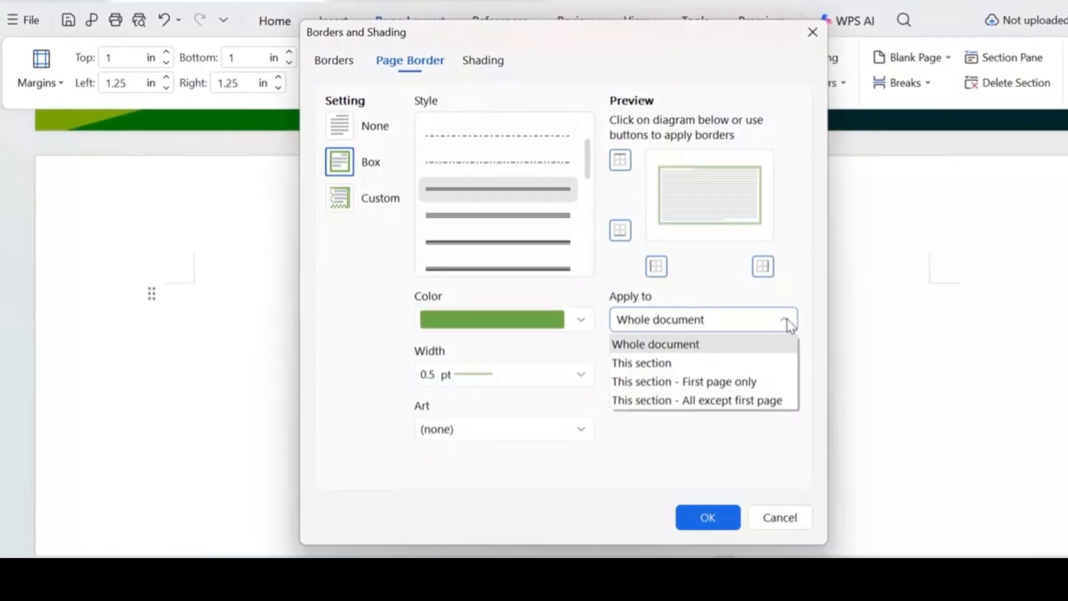
pyautogui.click(713, 365)
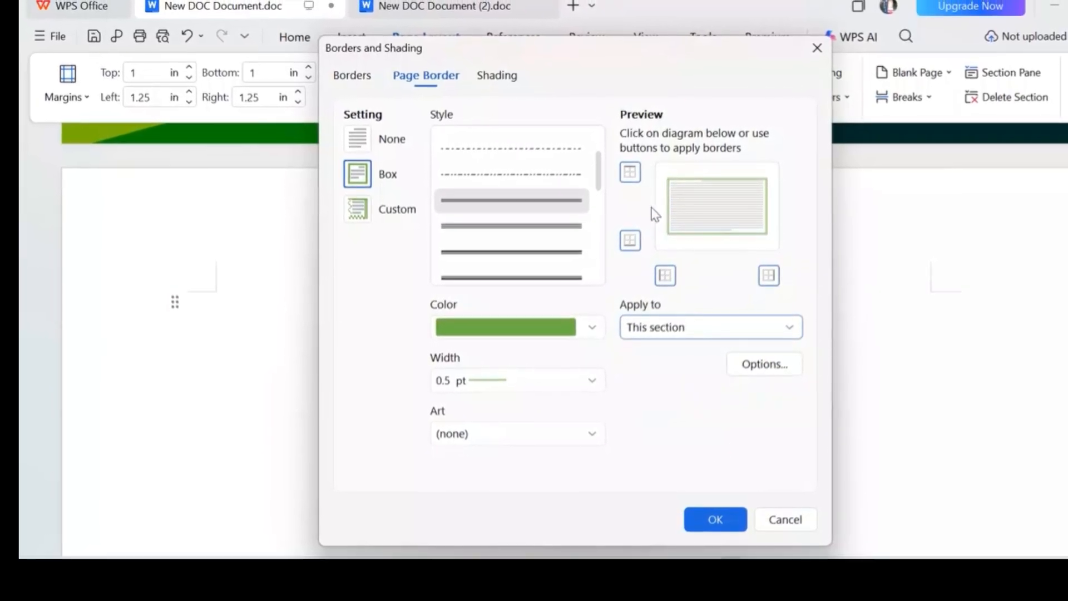
pyautogui.click(716, 520)
pyautogui.scroll(-10, 720, 520)
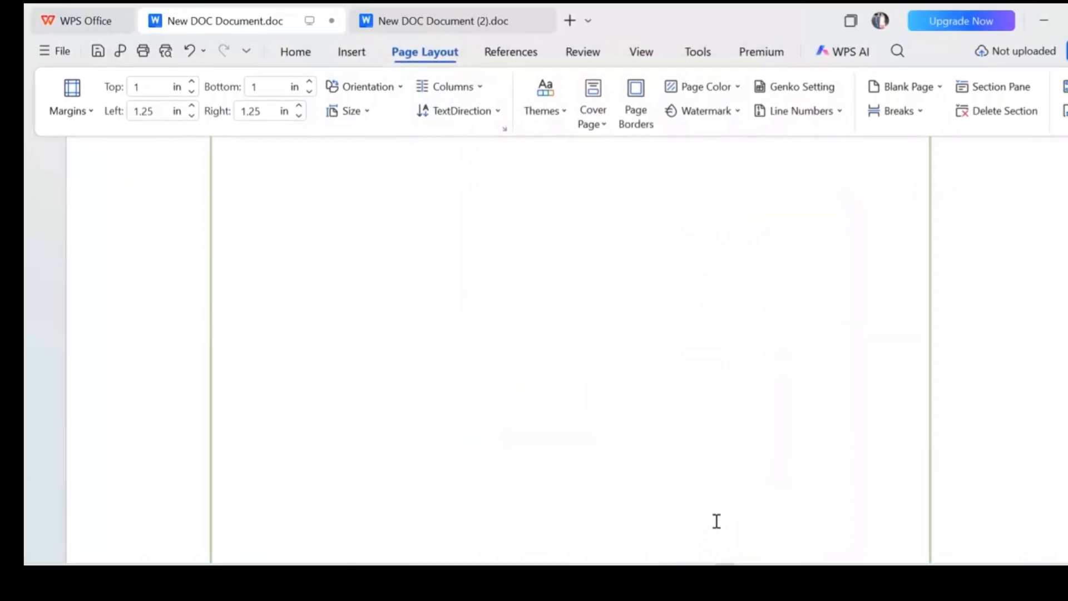
pyautogui.scroll(15, 713, 522)
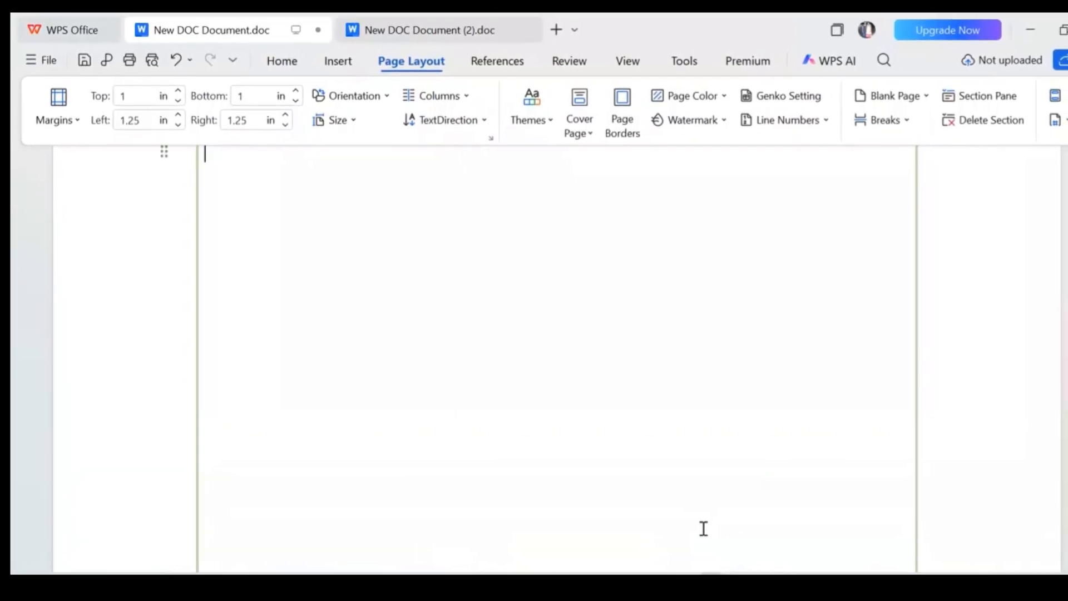
# Enter the heading "Introduction" at the top of the bordered page and paste the paragraph about water as a natural resource below it
pyautogui.scroll(-4, 698, 530)
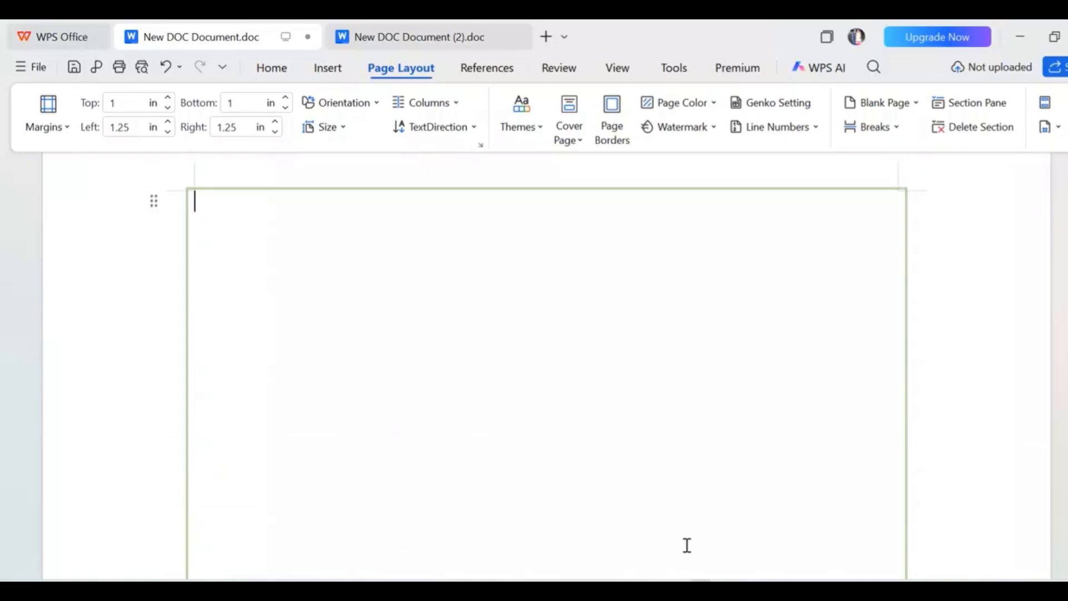
pyautogui.scroll(2, 687, 545)
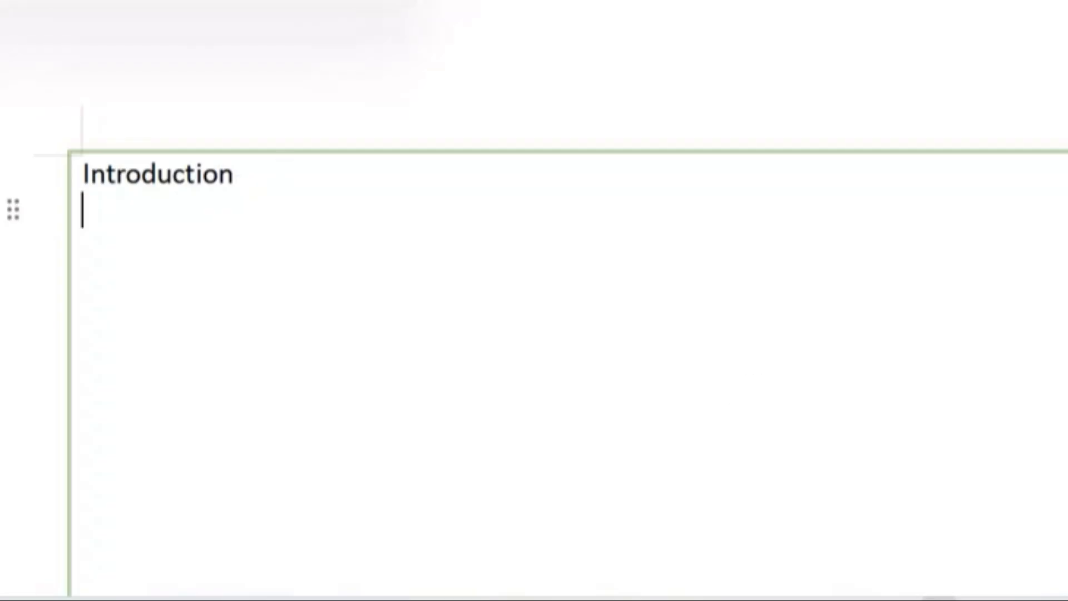
pyautogui.write('Water is one of the most important natural resources on Earth. All living things need water to survive. We use water for drinking, cooking, cleaning, farming & many other activities. However, water is being wasted & polluted in many places. The amt of clean & usable water is limited, so we must use it wisely.')
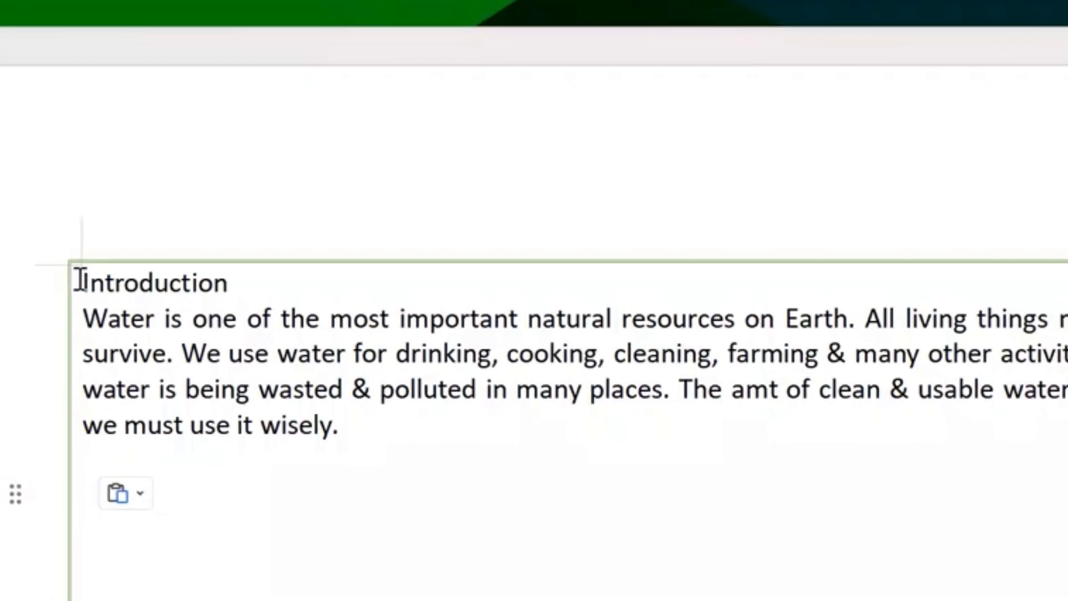
# Enlarge the "Introduction" heading to font size 22 and set its font colour to green
pyautogui.click(67, 254)
pyautogui.moveTo(92, 291); pyautogui.dragTo(258, 294)
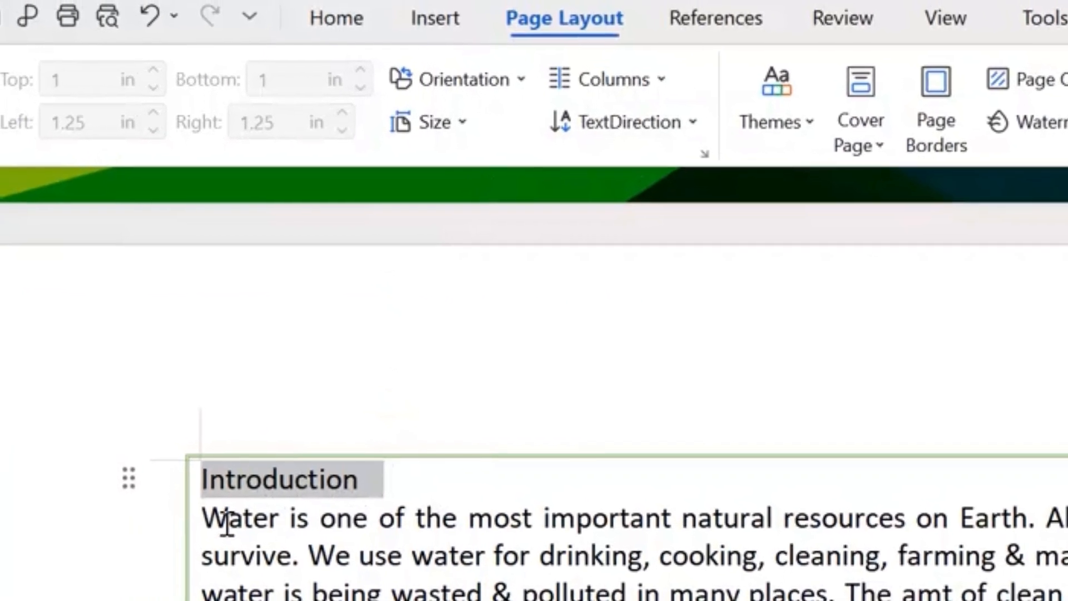
pyautogui.click(347, 29)
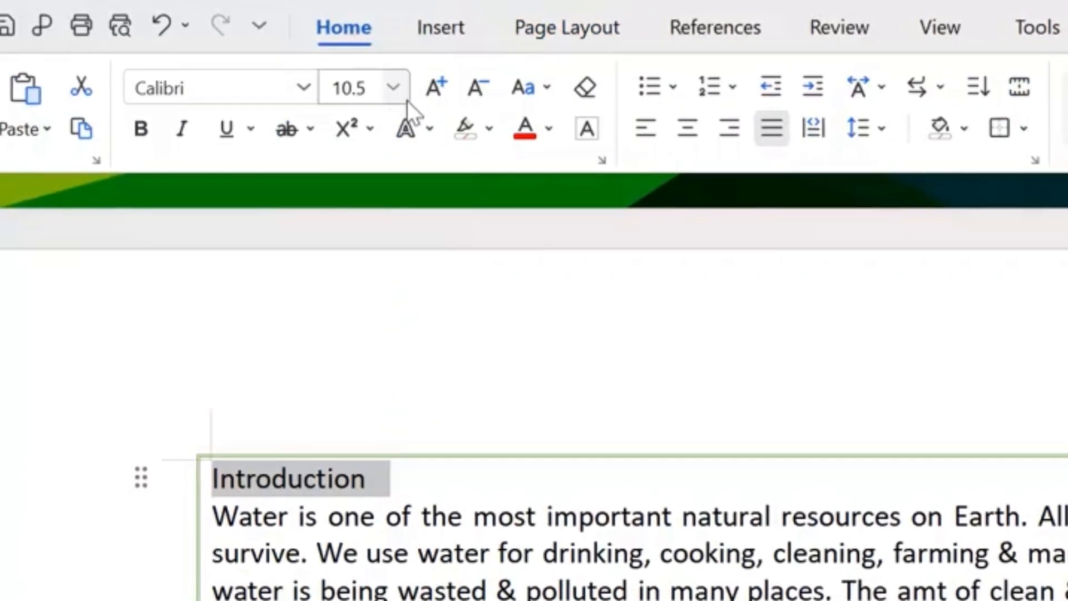
pyautogui.click(427, 90)
pyautogui.click(427, 91)
pyautogui.click(427, 90)
pyautogui.click(427, 90)
pyautogui.click(427, 90)
pyautogui.click(427, 89)
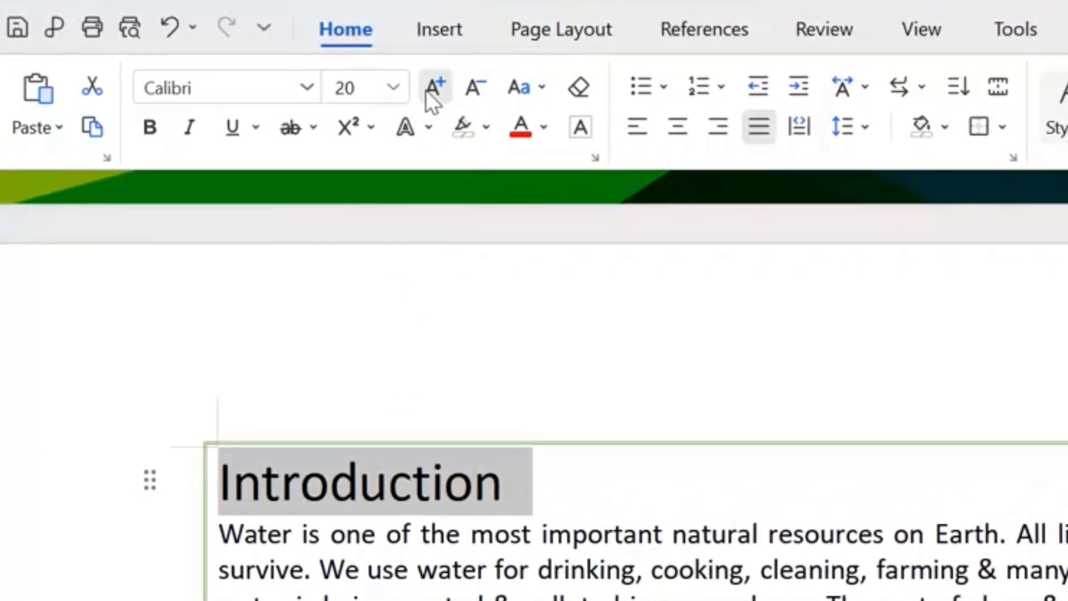
pyautogui.click(427, 89)
pyautogui.click(543, 127)
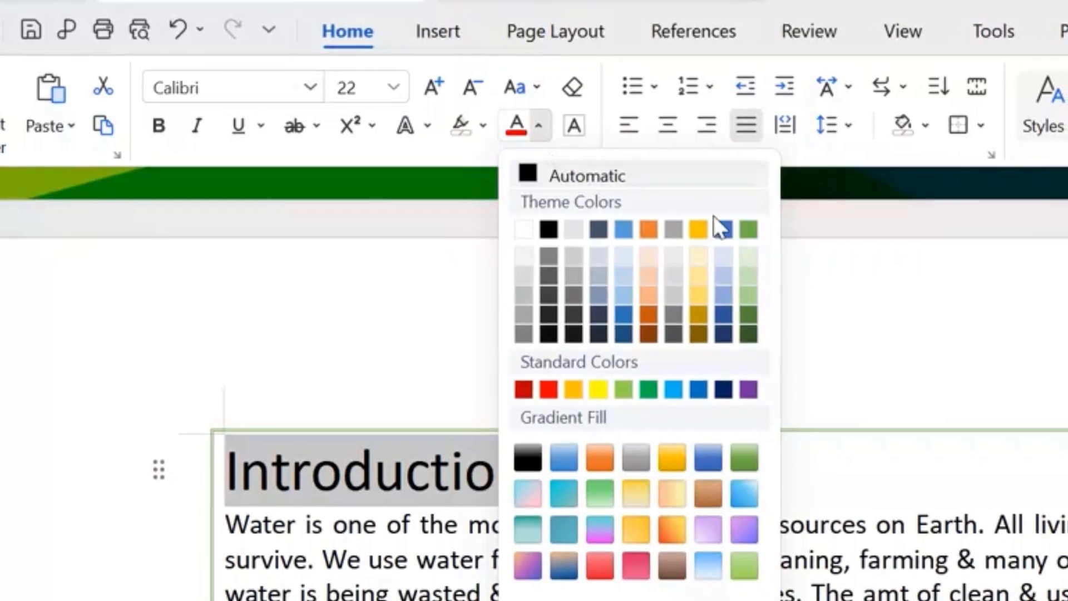
pyautogui.click(641, 587)
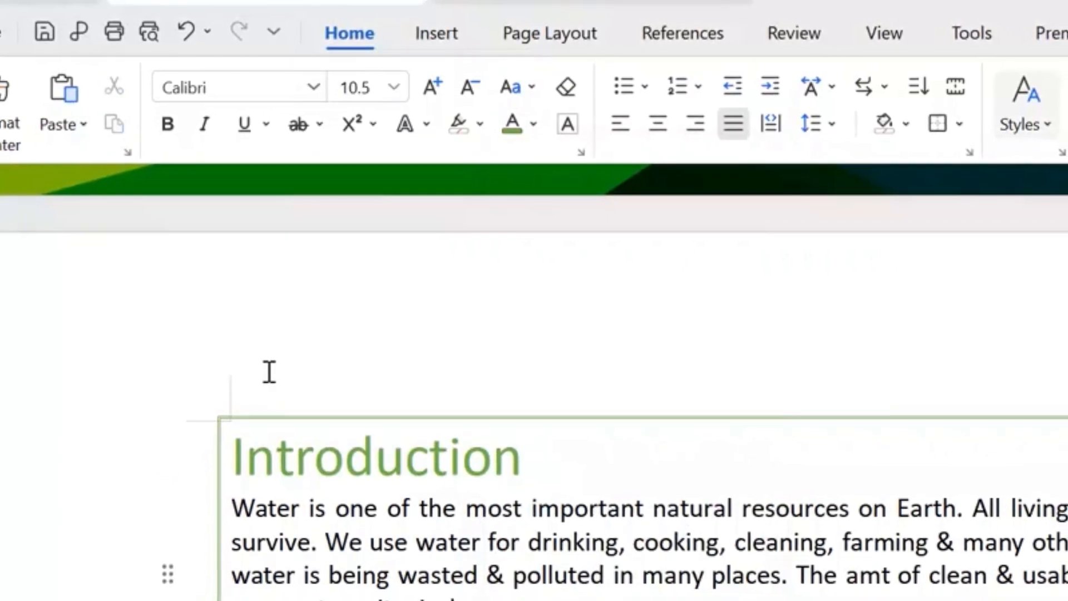
# Make the "Introduction" heading underlined, bold and italic, and correct "amt" to "amount" in the paragraph below it
pyautogui.moveTo(234, 446); pyautogui.dragTo(551, 424)
pyautogui.click(251, 125)
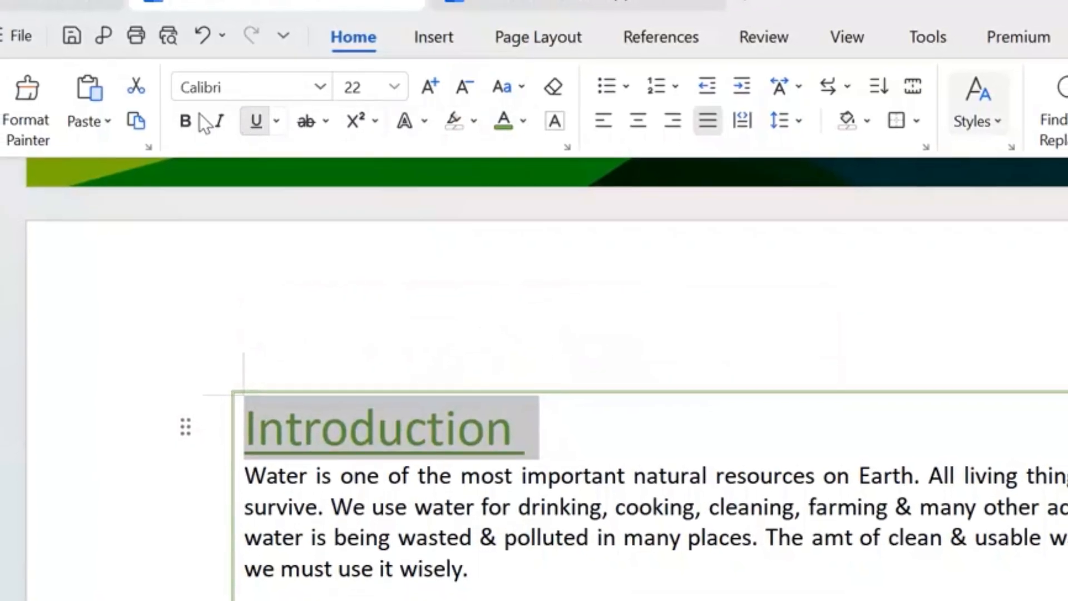
pyautogui.click(183, 123)
pyautogui.click(222, 119)
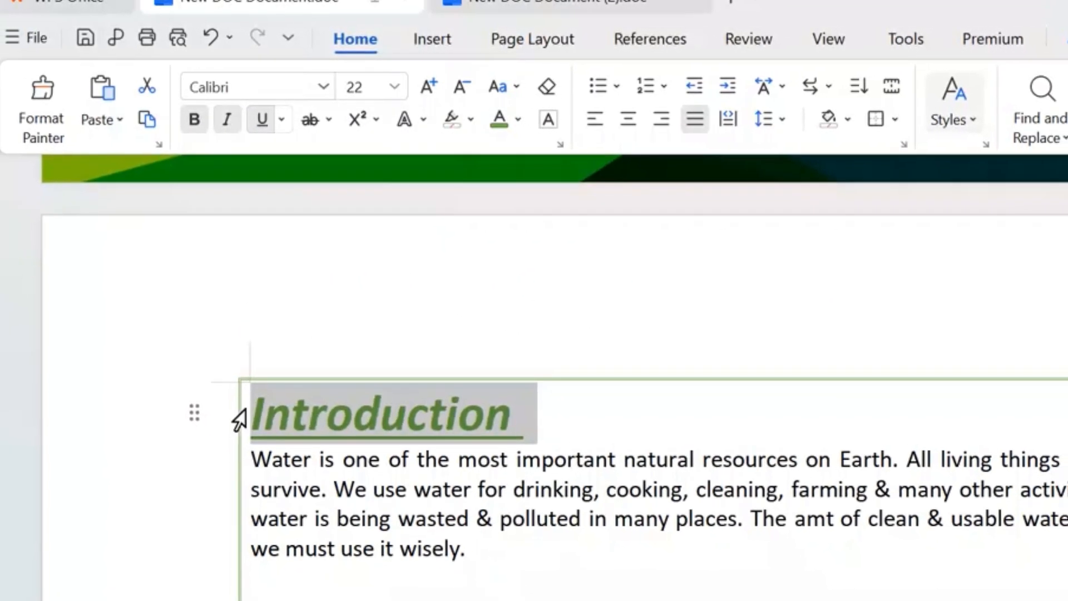
pyautogui.click(627, 596)
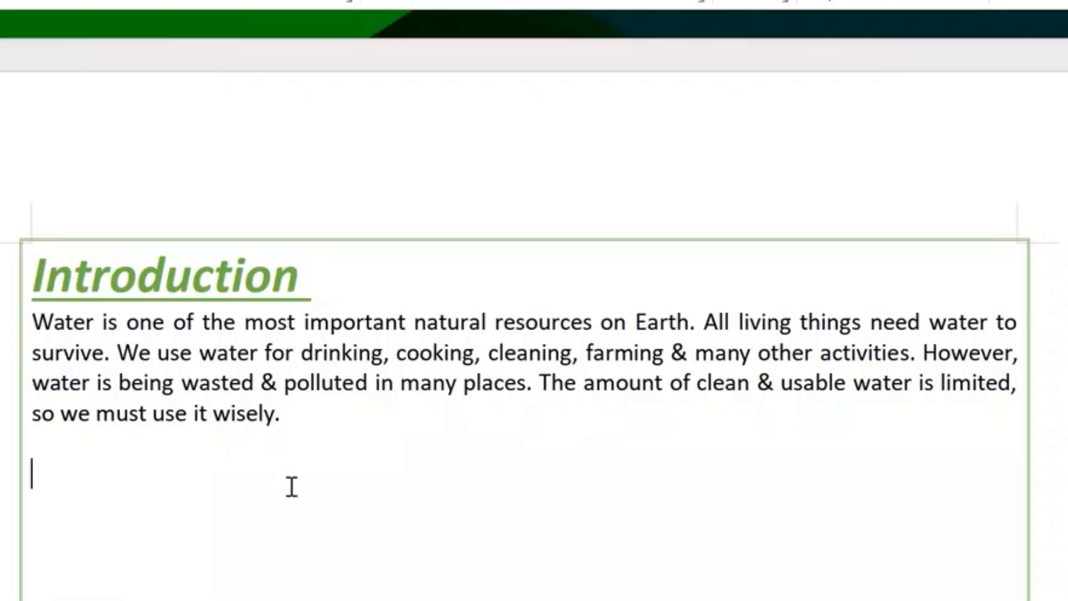
# Insert a table with three columns and two rows below the introduction paragraph
pyautogui.scroll(-4, 107, 475)
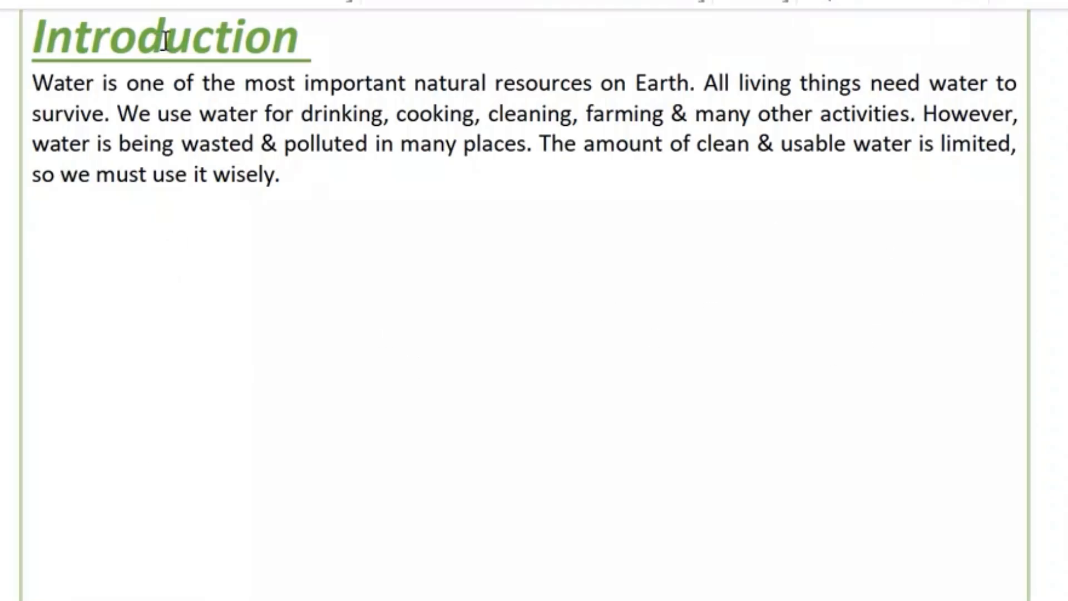
pyautogui.click(222, 85)
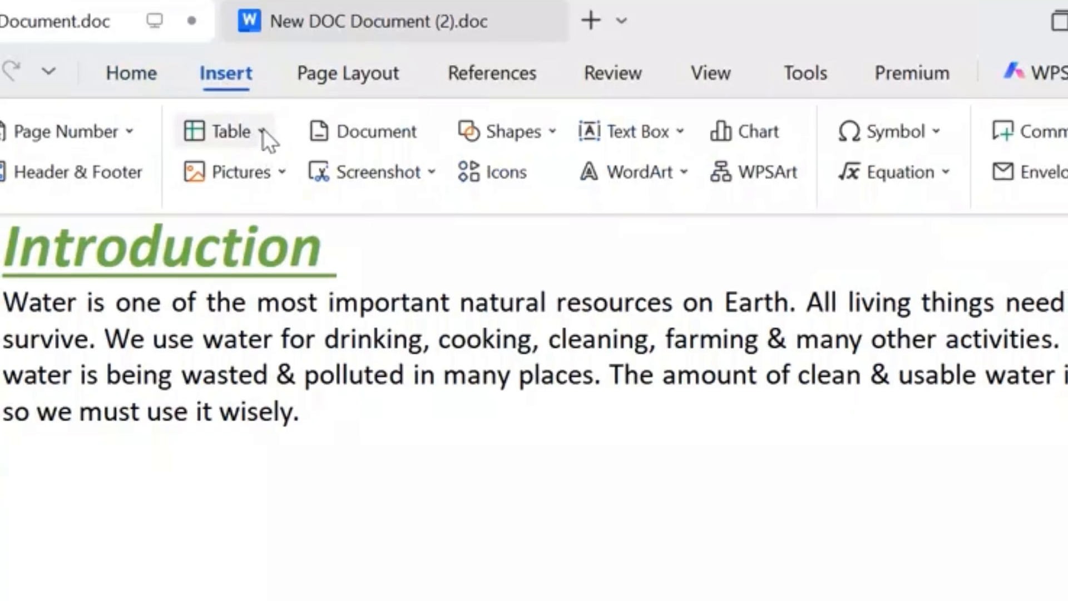
pyautogui.click(262, 131)
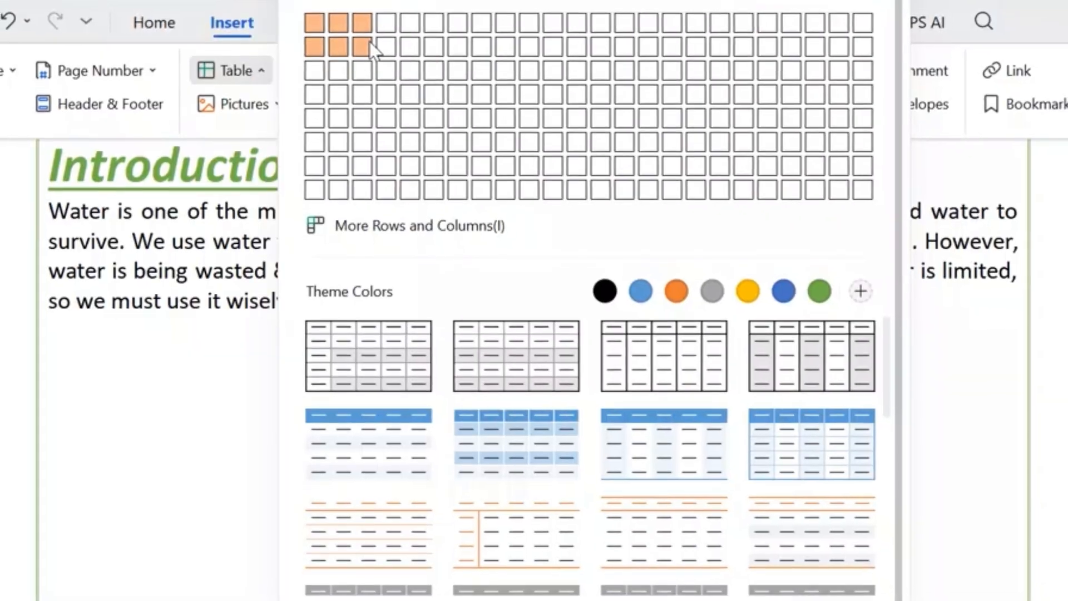
pyautogui.click(367, 60)
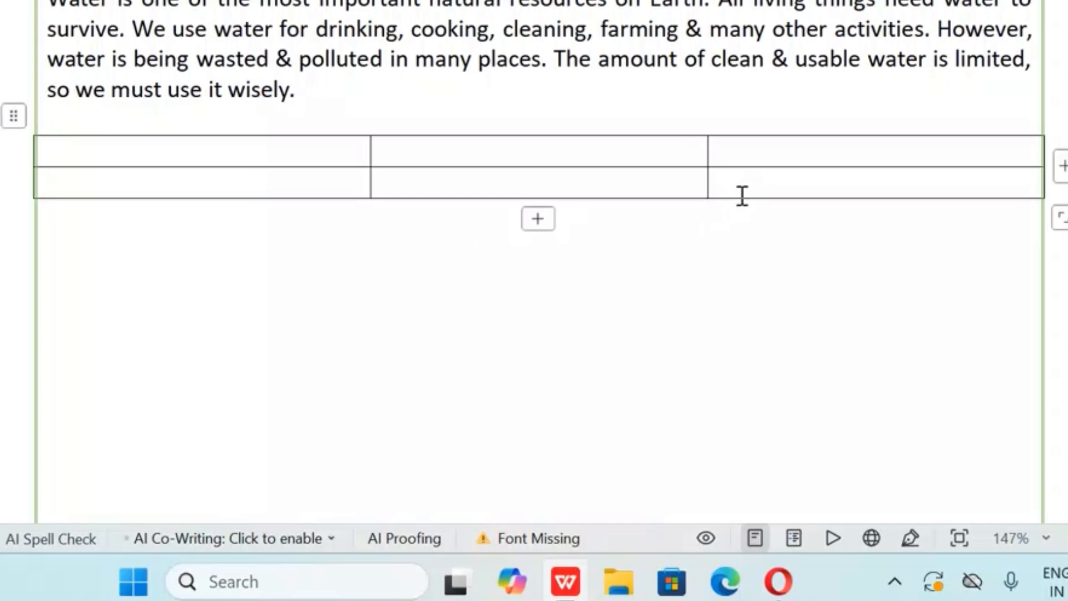
# Stretch the table downwards so its rows are about three times as tall, and add a third row at its bottom
pyautogui.click(740, 215)
pyautogui.moveTo(1065, 225); pyautogui.dragTo(1056, 381)
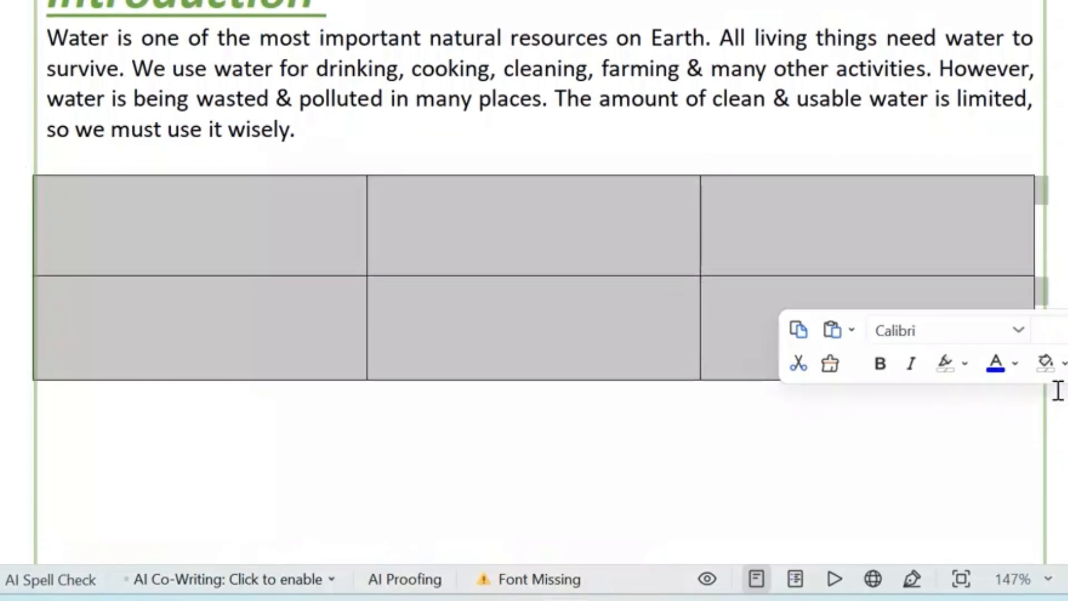
pyautogui.click(221, 264)
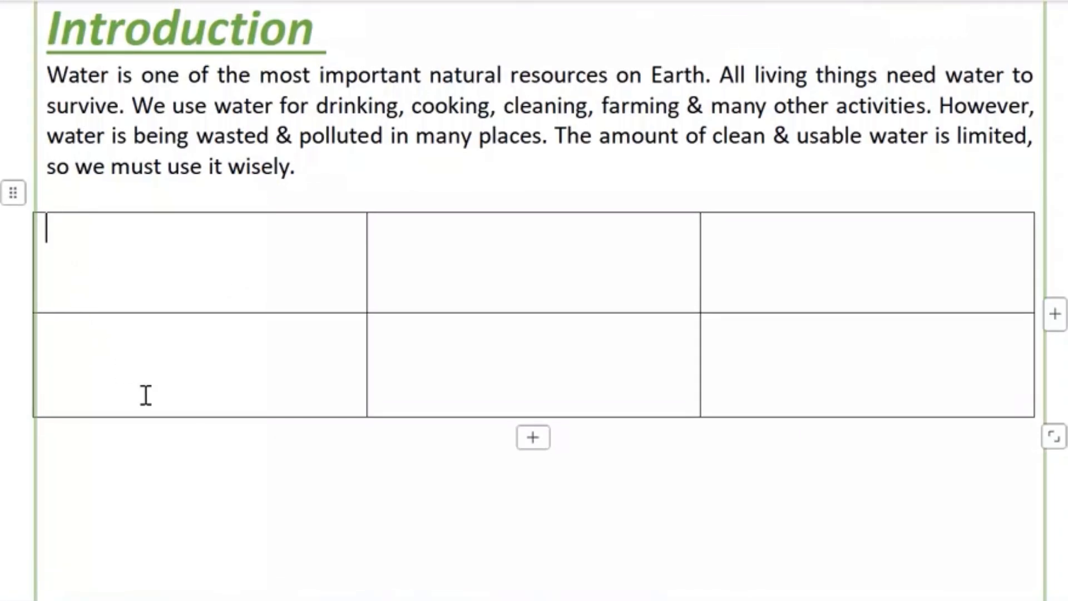
pyautogui.click(533, 438)
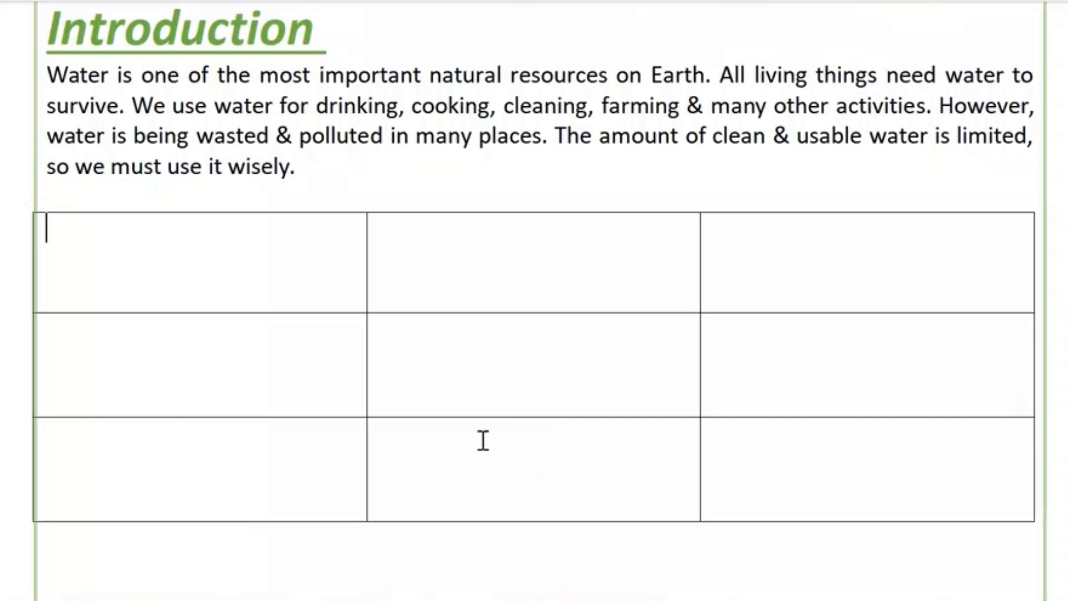
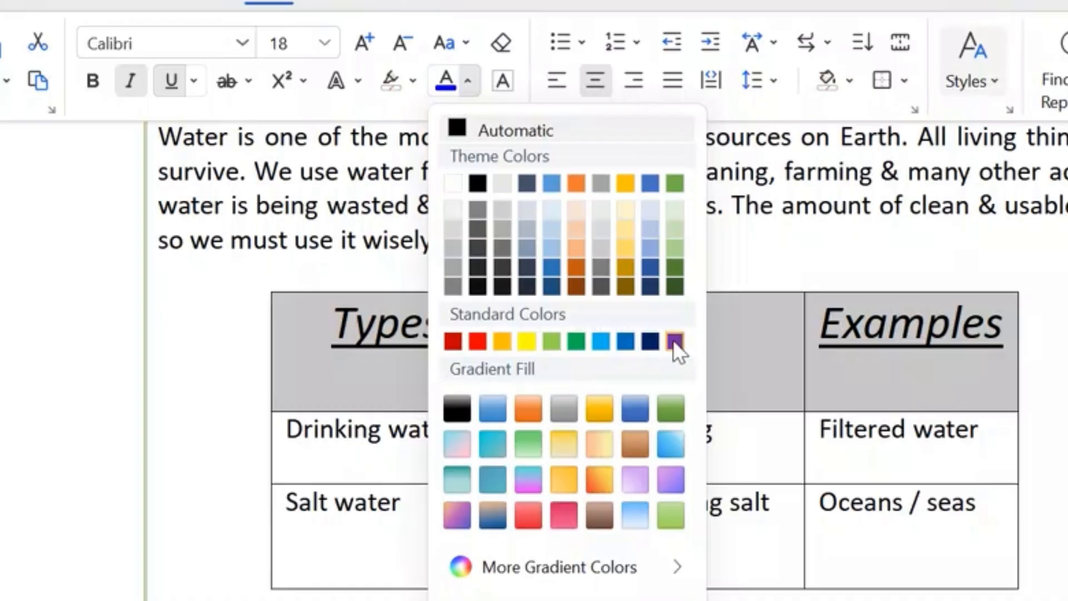
# Set the font colour of the table's header row, "Types", "Uses" and "Examples", to purple
pyautogui.click(835, 425)
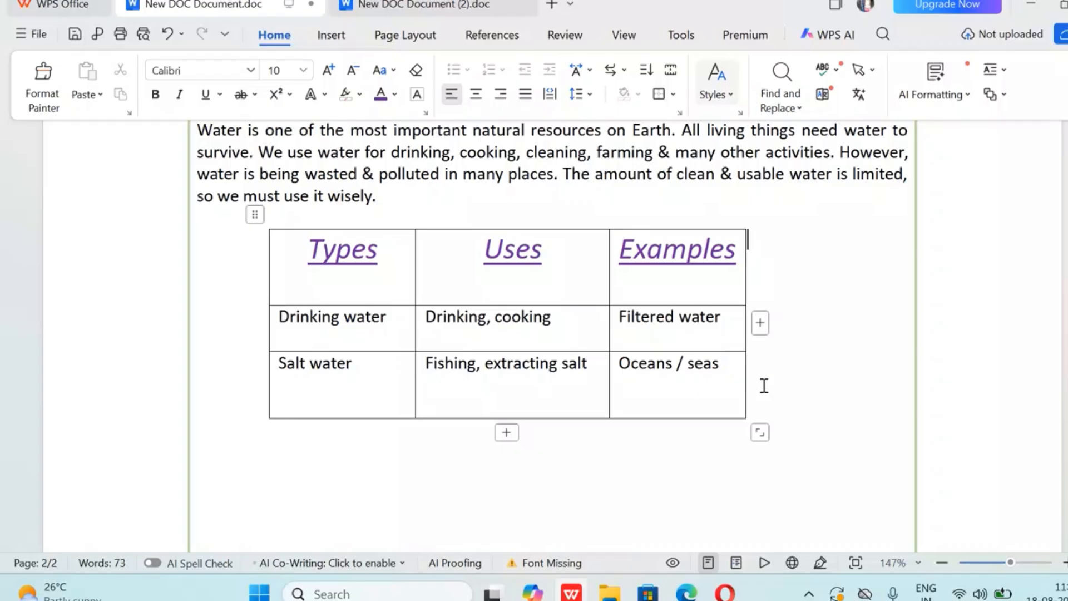
# Below the table, add a "Conclusion" heading followed by a paragraph on using precious water wisely to secure a better & healthier future
pyautogui.scroll(-9, 1044, 543)
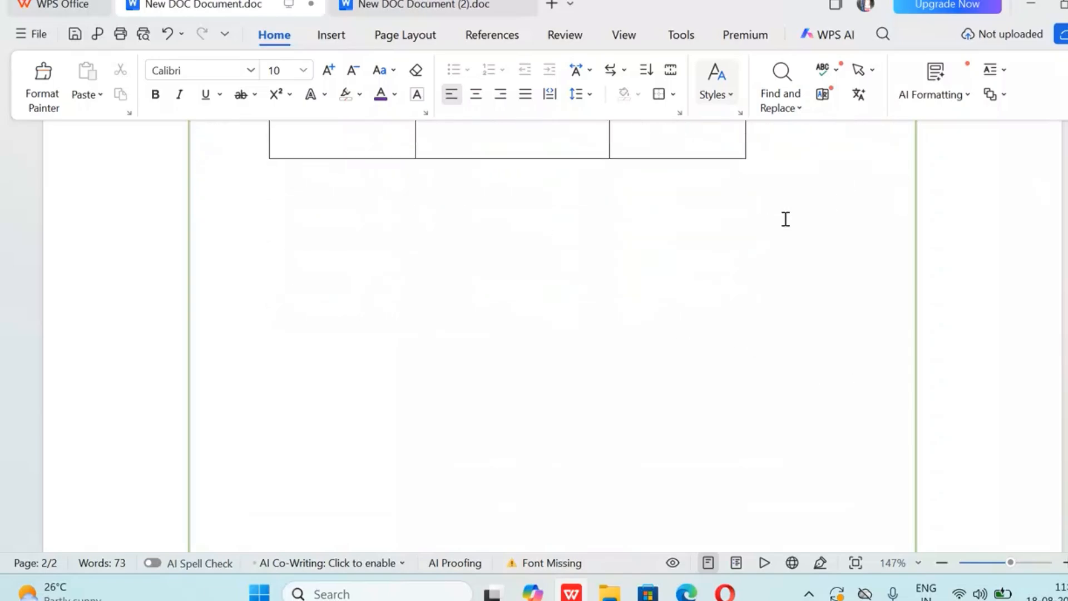
pyautogui.click(782, 191)
pyautogui.write('q')
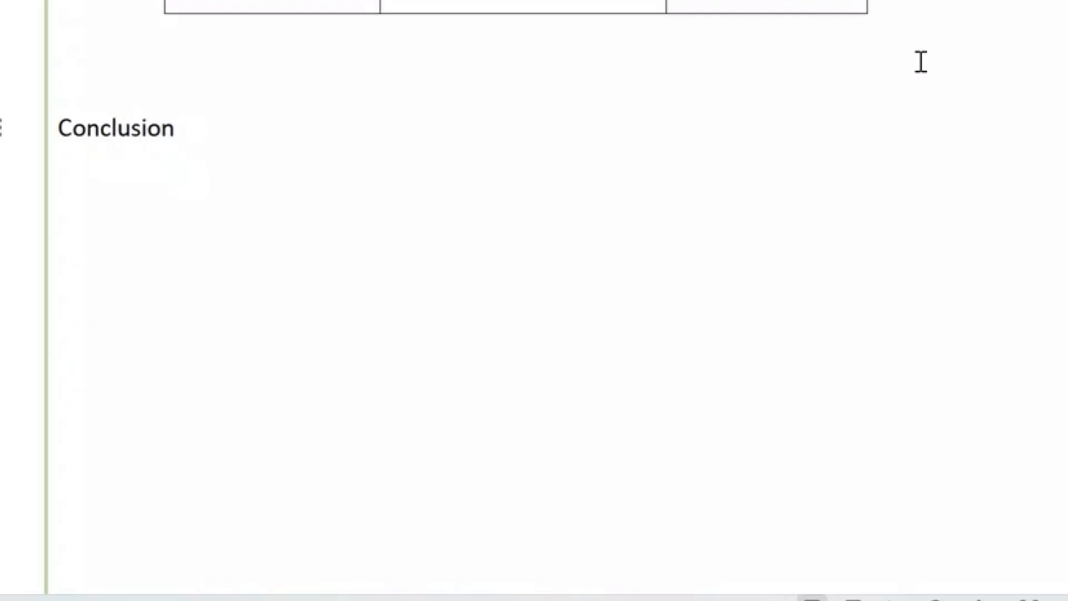
pyautogui.press('Return')
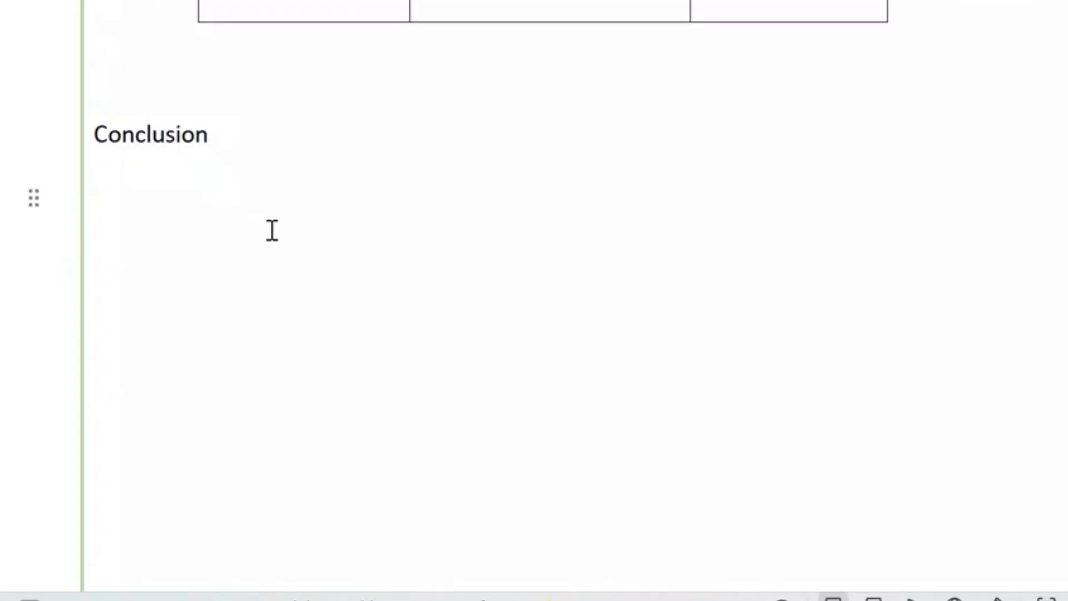
pyautogui.write('Water is one of the most precious resources on Earth & all living things need it to survive. We should use water wisely & avoid wasting it. Save water today to secure a better & healthier future for tomorrow.')
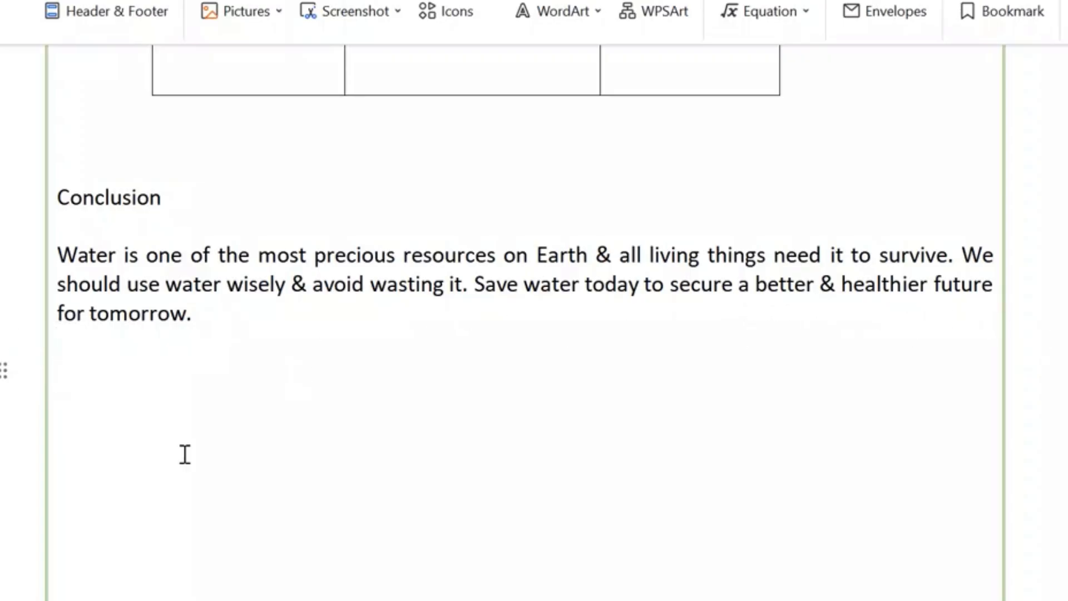
# Enlarge the "Conclusion" heading to font size 28
pyautogui.moveTo(55, 197); pyautogui.dragTo(204, 211)
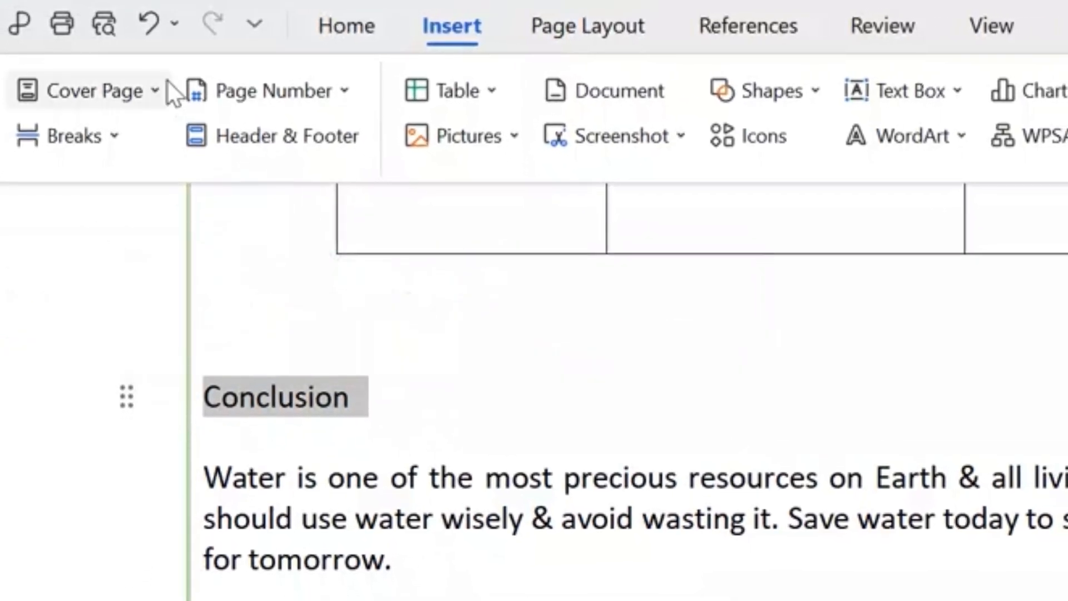
pyautogui.click(348, 31)
pyautogui.click(432, 87)
pyautogui.click(433, 86)
pyautogui.click(433, 87)
pyautogui.click(432, 86)
pyautogui.click(432, 87)
pyautogui.click(432, 86)
pyautogui.click(432, 86)
pyautogui.click(432, 86)
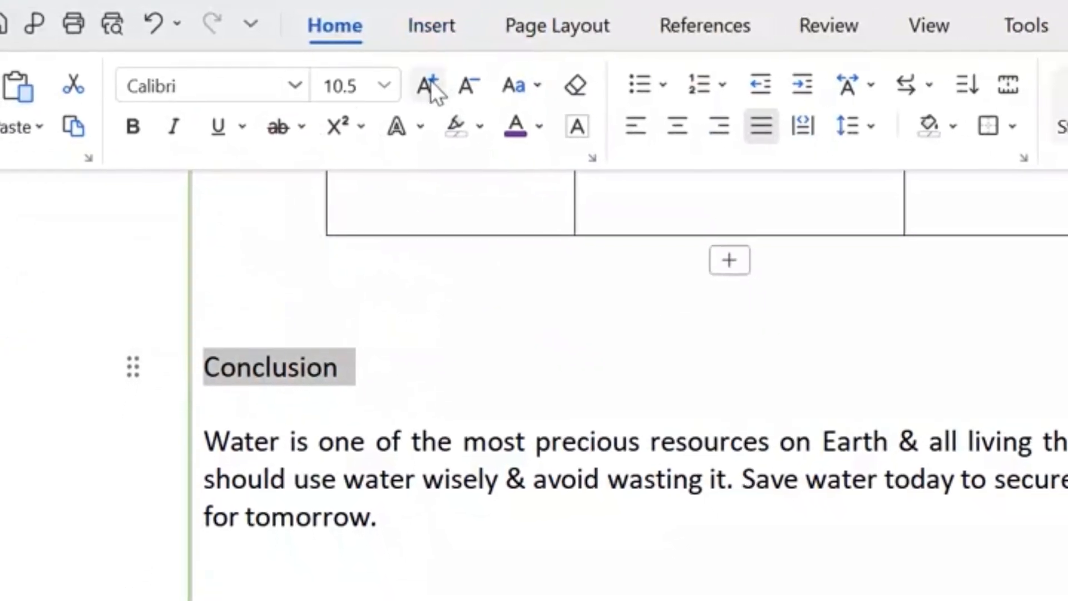
pyautogui.click(415, 78)
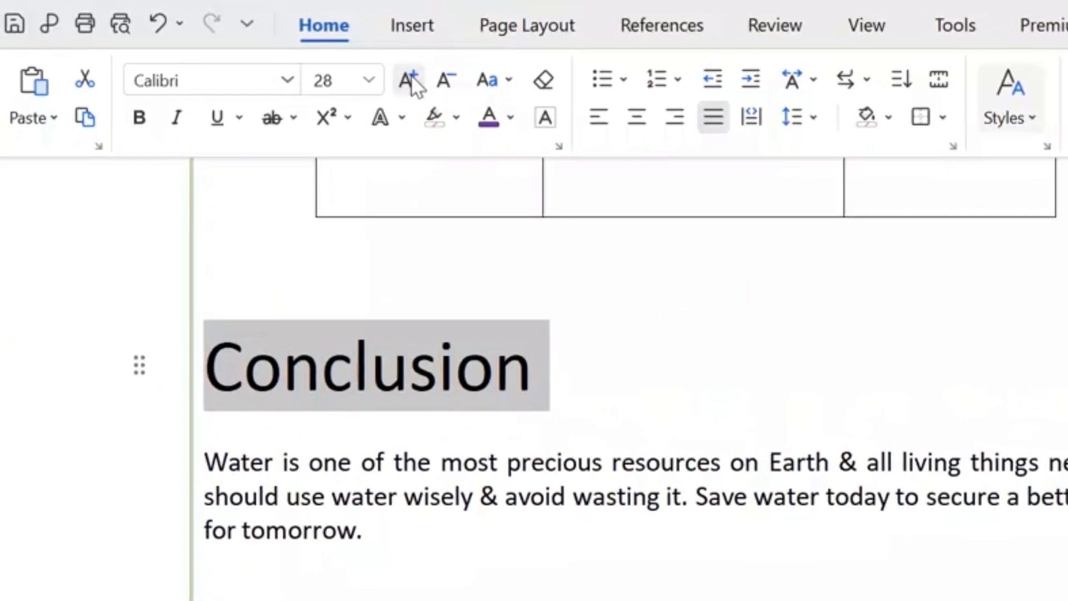
# Make the "Conclusion" heading bold, italic and underlined, and set its font colour to green
pyautogui.click(138, 119)
pyautogui.click(175, 119)
pyautogui.click(217, 122)
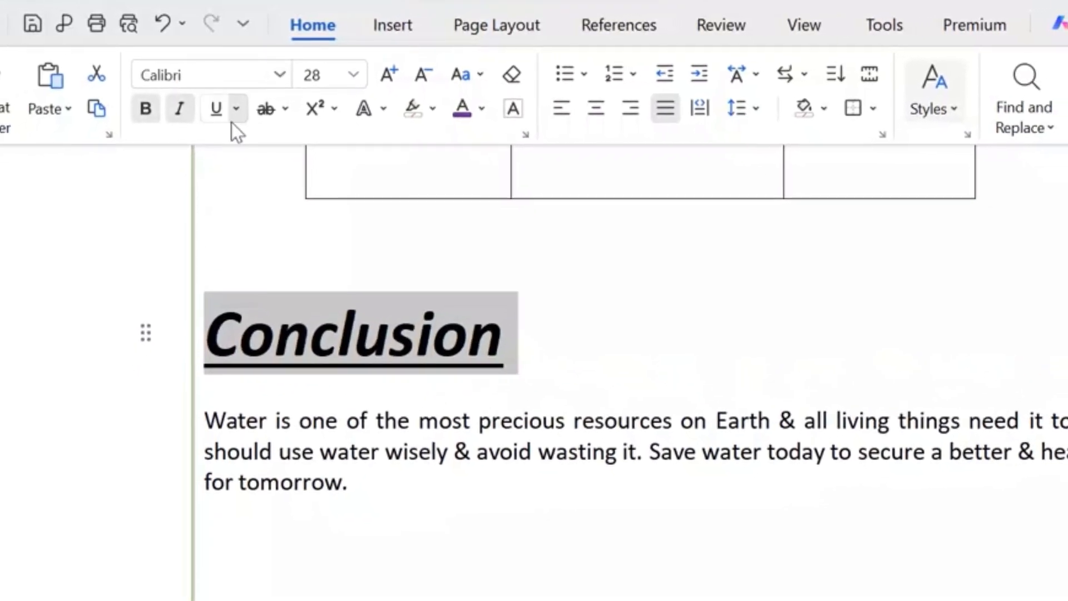
pyautogui.click(489, 111)
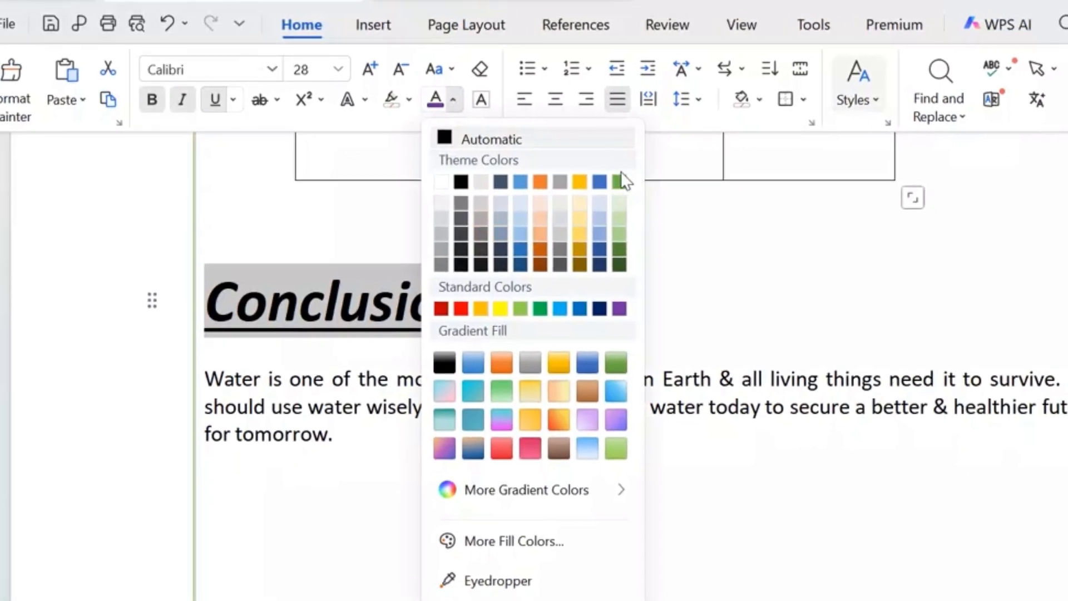
pyautogui.click(631, 186)
pyautogui.click(573, 317)
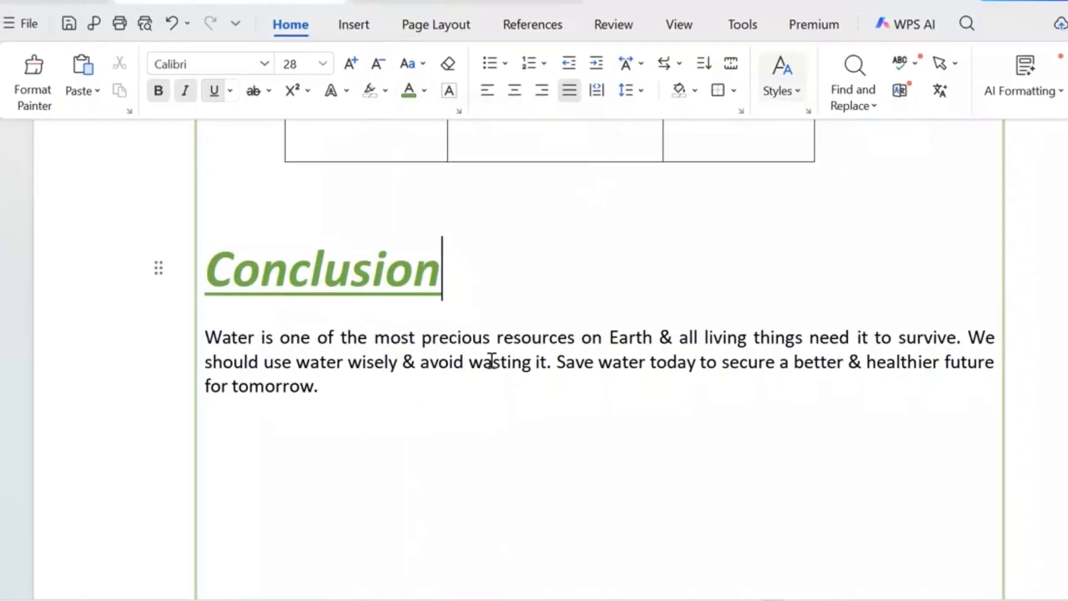
# Review the page's introduction, table and conclusion to compare their formatting
pyautogui.scroll(3, 560, 284)
pyautogui.scroll(-11, 560, 285)
pyautogui.scroll(4, 560, 282)
pyautogui.scroll(7, 560, 282)
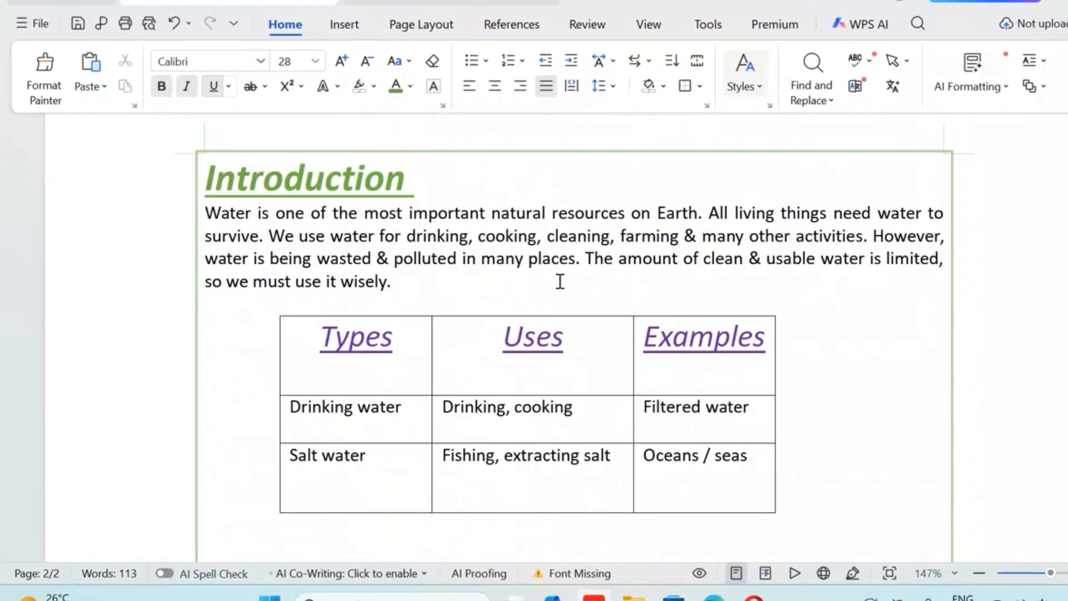
pyautogui.scroll(-3, 551, 281)
pyautogui.scroll(-10, 197, 247)
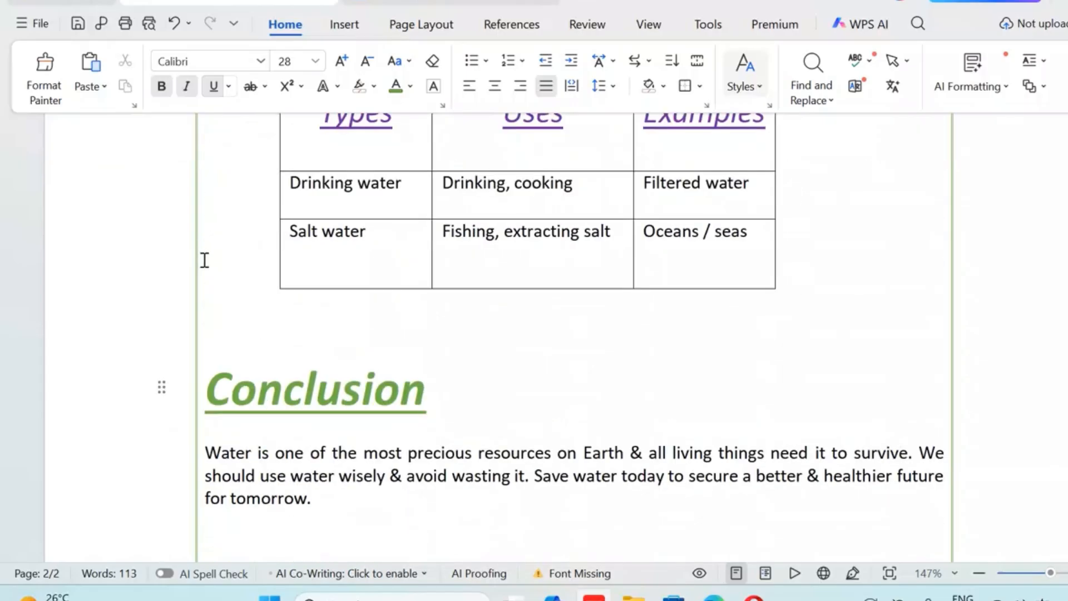
pyautogui.scroll(1, 550, 391)
pyautogui.scroll(3, 552, 387)
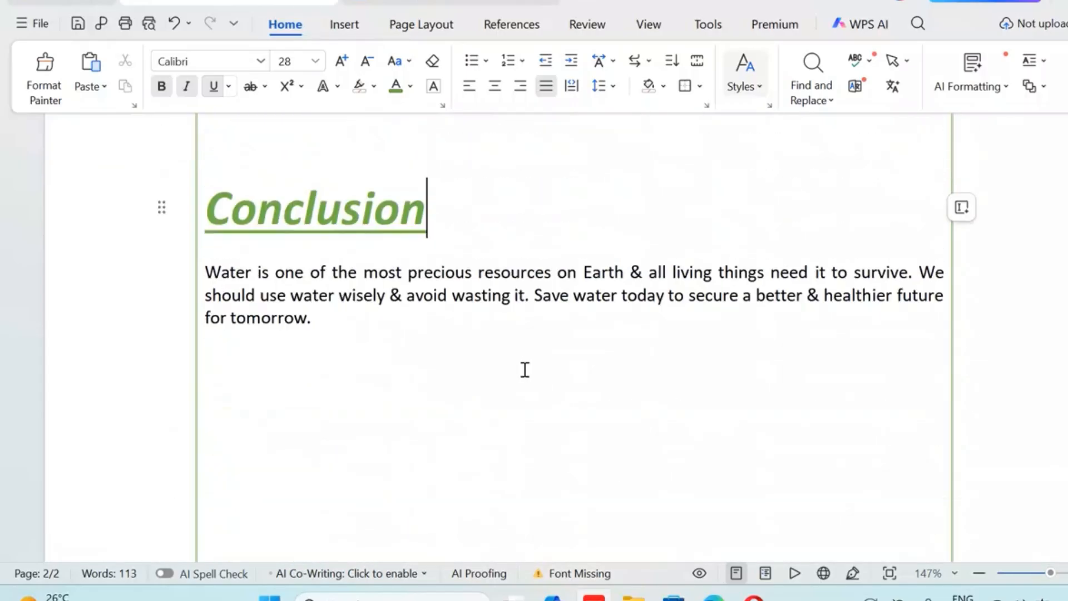
# Enlarge the conclusion paragraph to font size 16 and the "Conclusion" heading to font size 56
pyautogui.moveTo(208, 267); pyautogui.dragTo(409, 328)
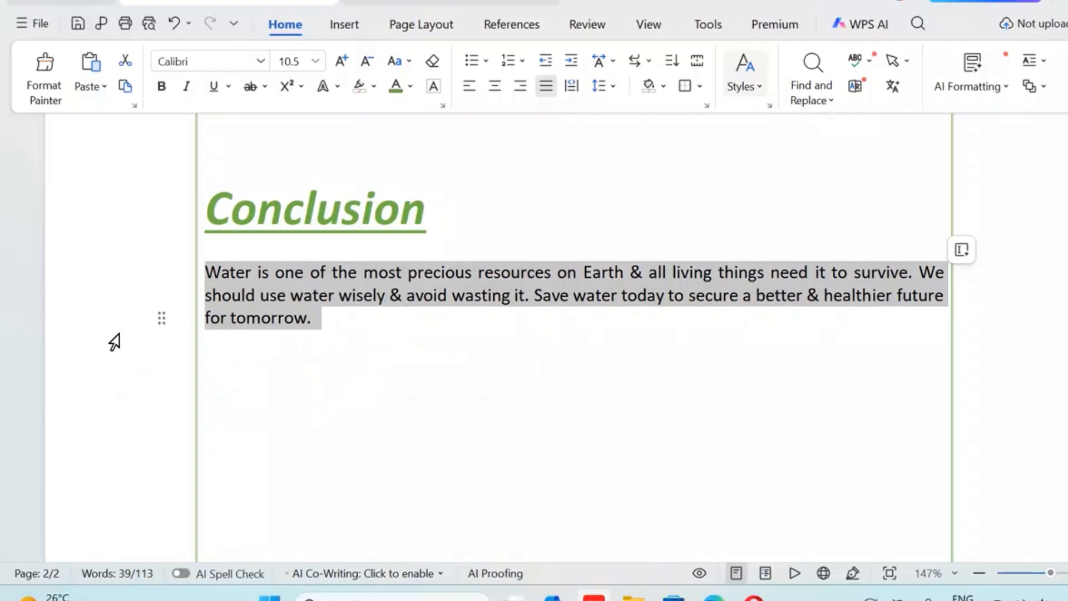
pyautogui.click(342, 63)
pyautogui.click(342, 62)
pyautogui.click(341, 62)
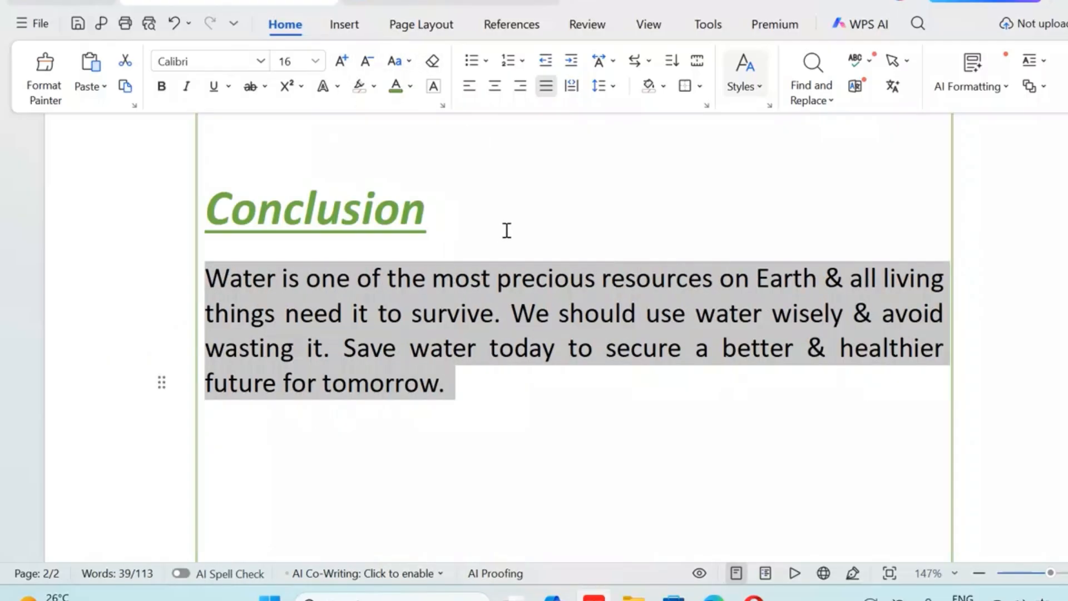
pyautogui.click(247, 215)
pyautogui.moveTo(207, 209); pyautogui.dragTo(432, 202)
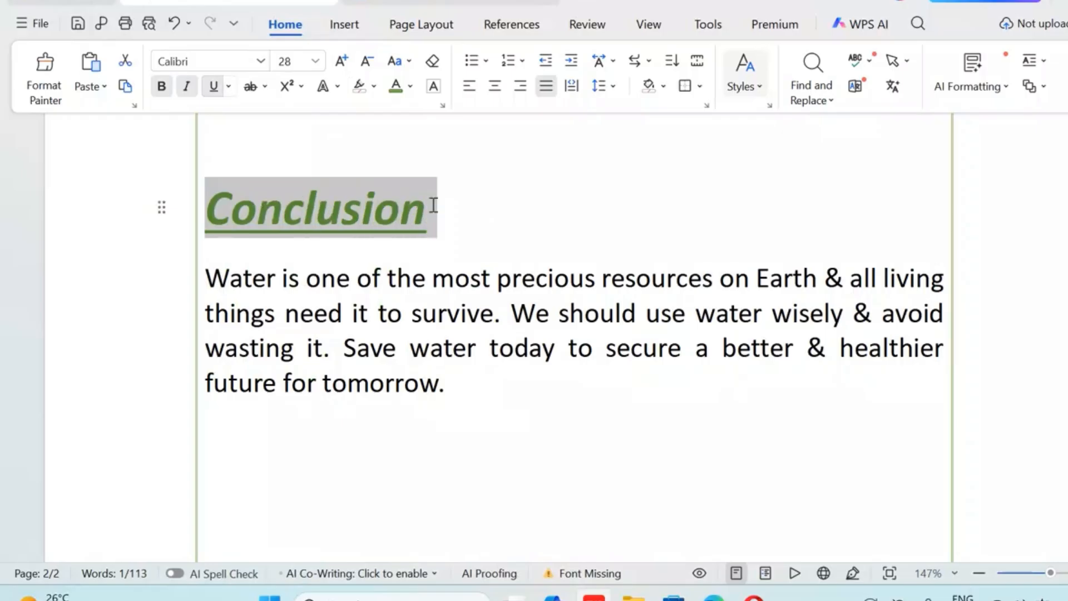
pyautogui.click(341, 62)
pyautogui.click(342, 61)
pyautogui.click(342, 61)
pyautogui.click(341, 61)
pyautogui.scroll(-4, 694, 384)
pyautogui.scroll(5, 608, 285)
# Insert three blank lines between the table and the "Conclusion" heading
pyautogui.click(700, 205)
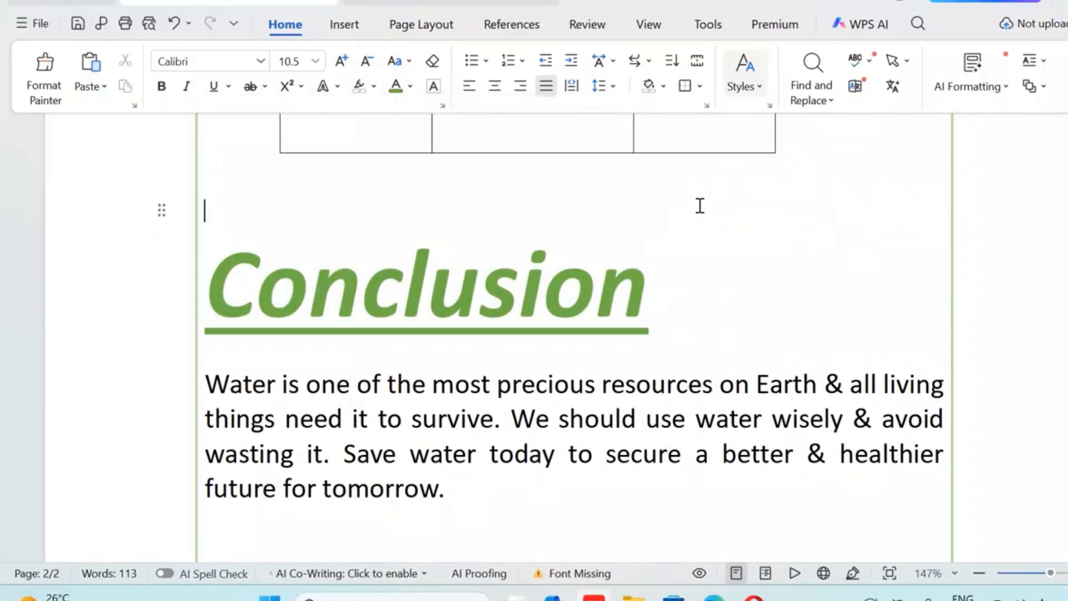
pyautogui.press('Return')
pyautogui.press('Return')
pyautogui.press('Return')
pyautogui.press('Return')
pyautogui.press('Return')
pyautogui.press('Return')
pyautogui.press('Return')
pyautogui.scroll(-3, 709, 223)
pyautogui.scroll(-6, 710, 223)
pyautogui.scroll(5, 711, 224)
pyautogui.scroll(1, 712, 226)
pyautogui.scroll(-3, 741, 234)
pyautogui.scroll(7, 741, 234)
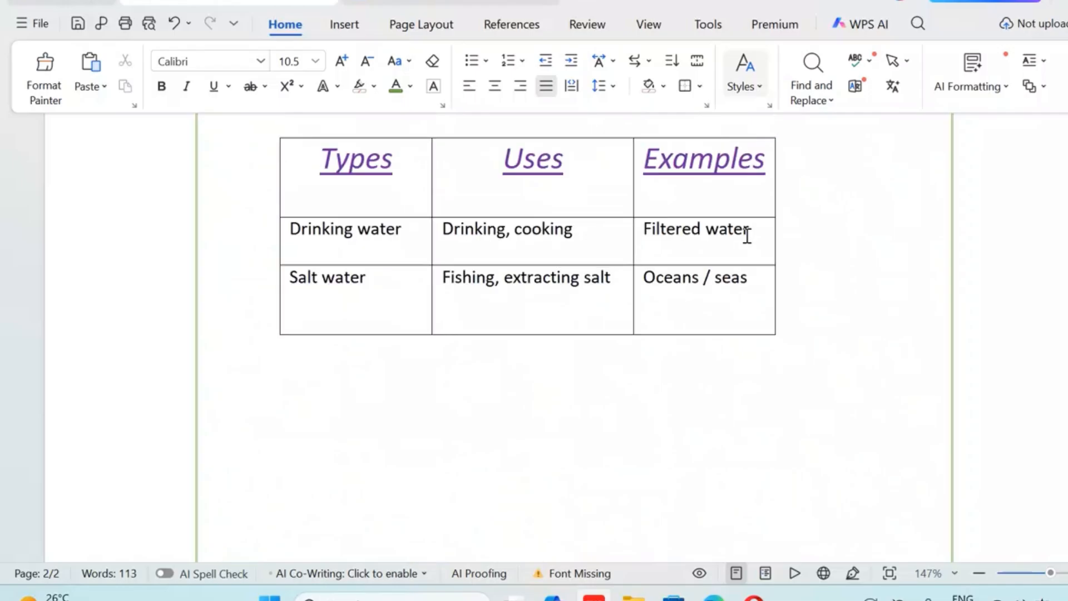
# Enlarge all the text in the table, bringing the rows below the header to font size 18
pyautogui.scroll(3, 746, 236)
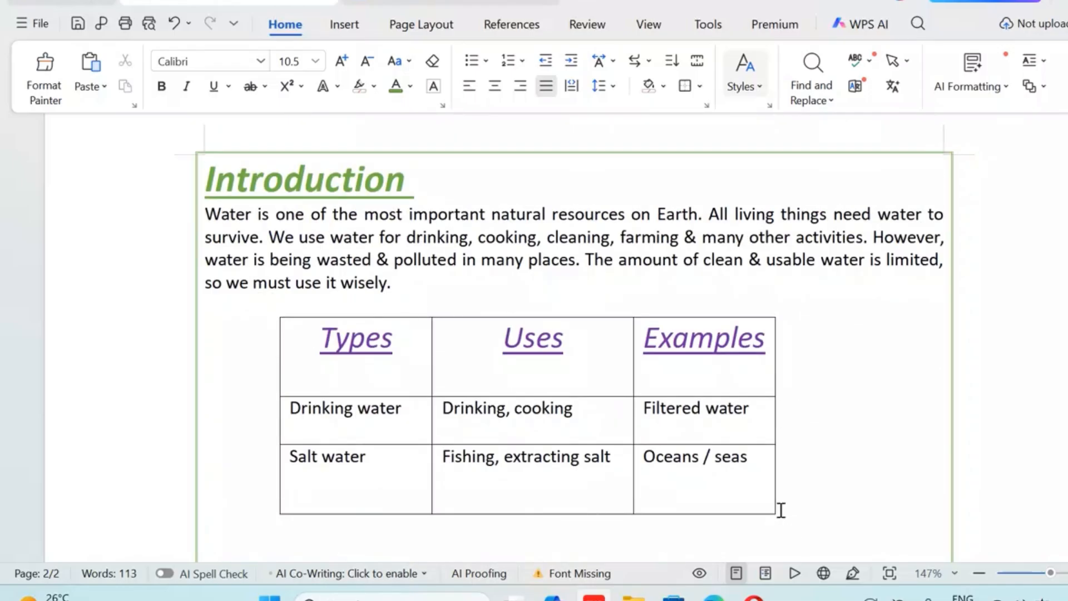
pyautogui.click(269, 303)
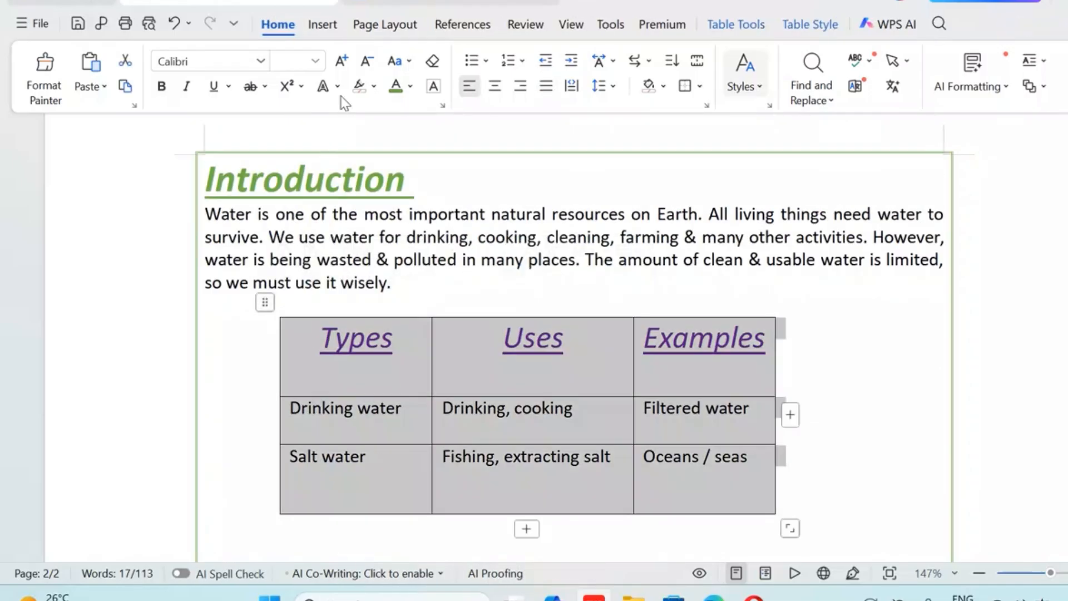
pyautogui.click(343, 63)
pyautogui.click(344, 64)
pyautogui.click(343, 63)
pyautogui.click(343, 64)
pyautogui.click(343, 63)
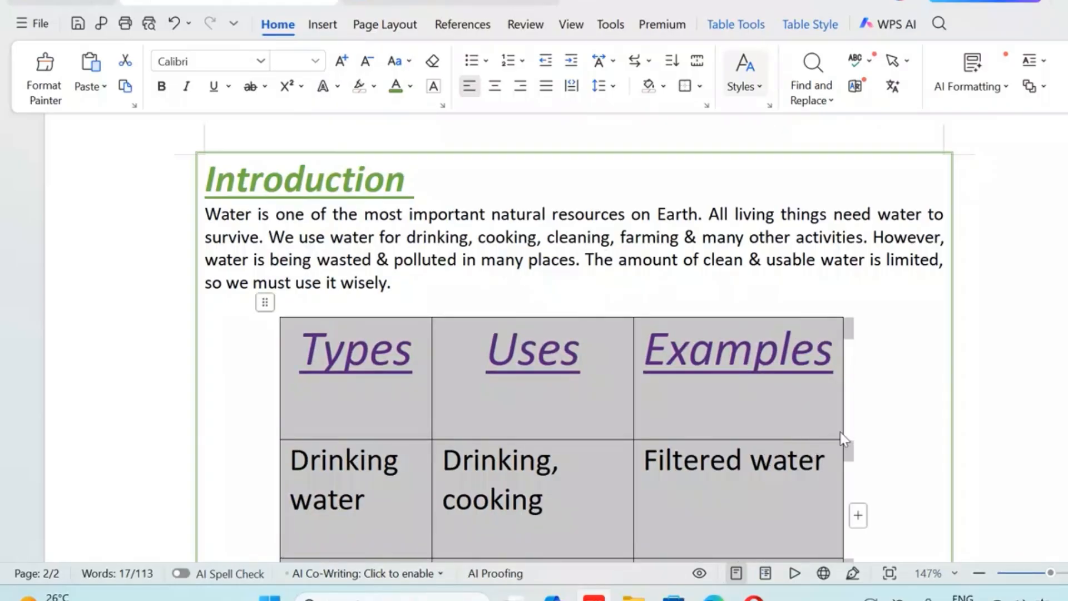
pyautogui.scroll(-7, 844, 425)
pyautogui.scroll(-3, 848, 424)
pyautogui.scroll(6, 851, 422)
pyautogui.scroll(1, 852, 422)
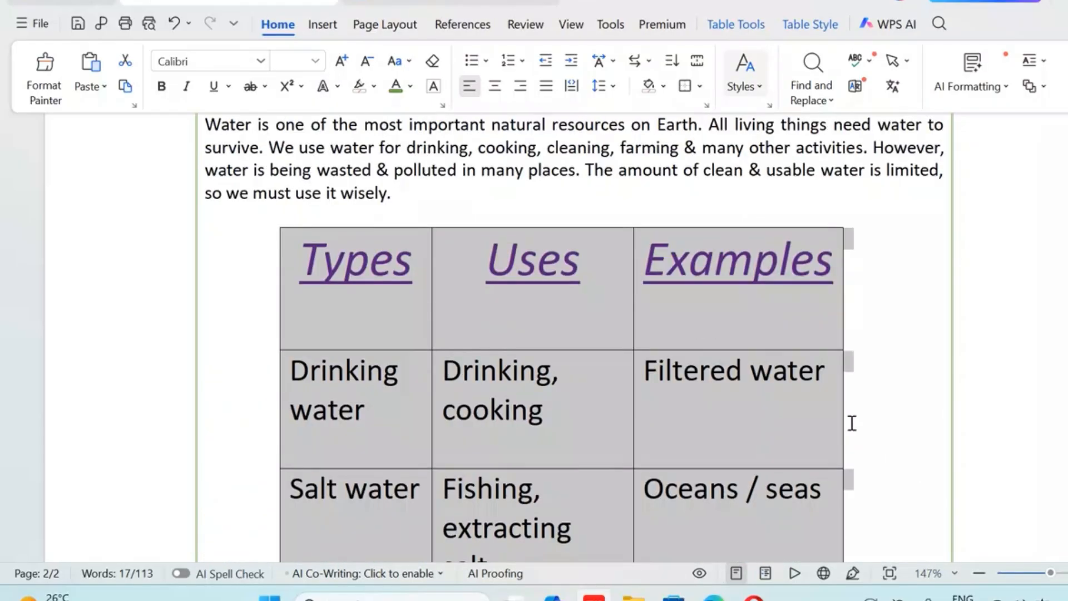
# Move the whole table down the page to leave a wider gap below the introduction paragraph
pyautogui.scroll(-2, 808, 449)
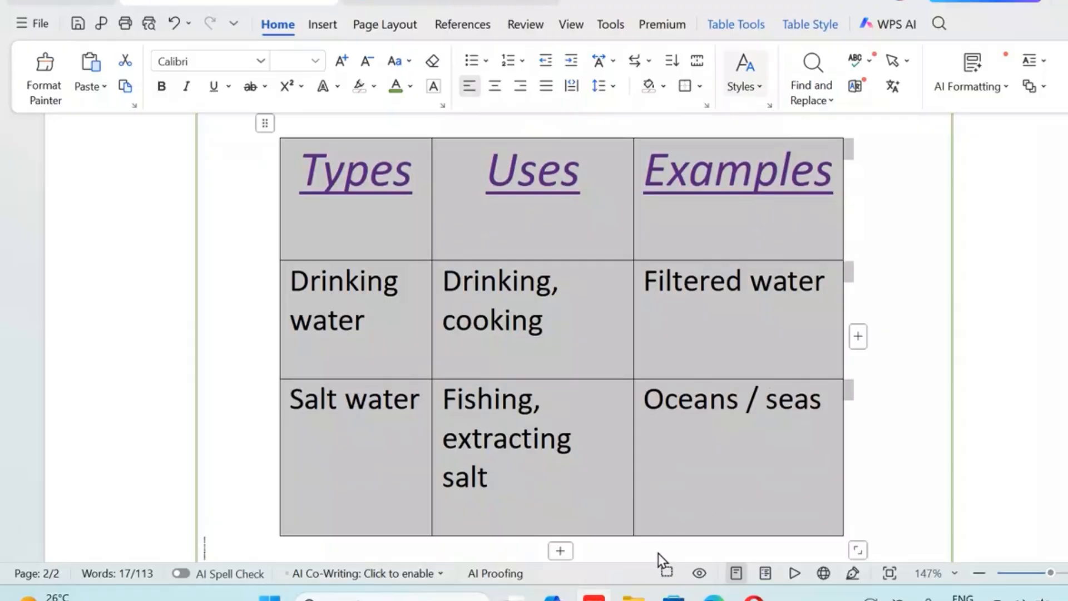
pyautogui.scroll(-3, 659, 543)
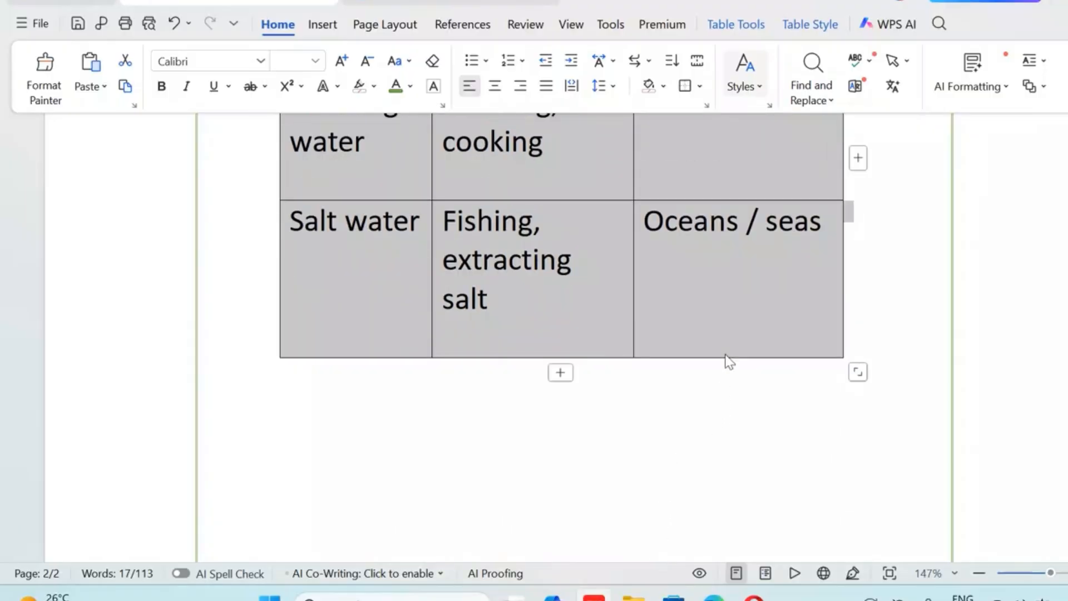
pyautogui.scroll(3, 742, 460)
pyautogui.scroll(-3, 742, 459)
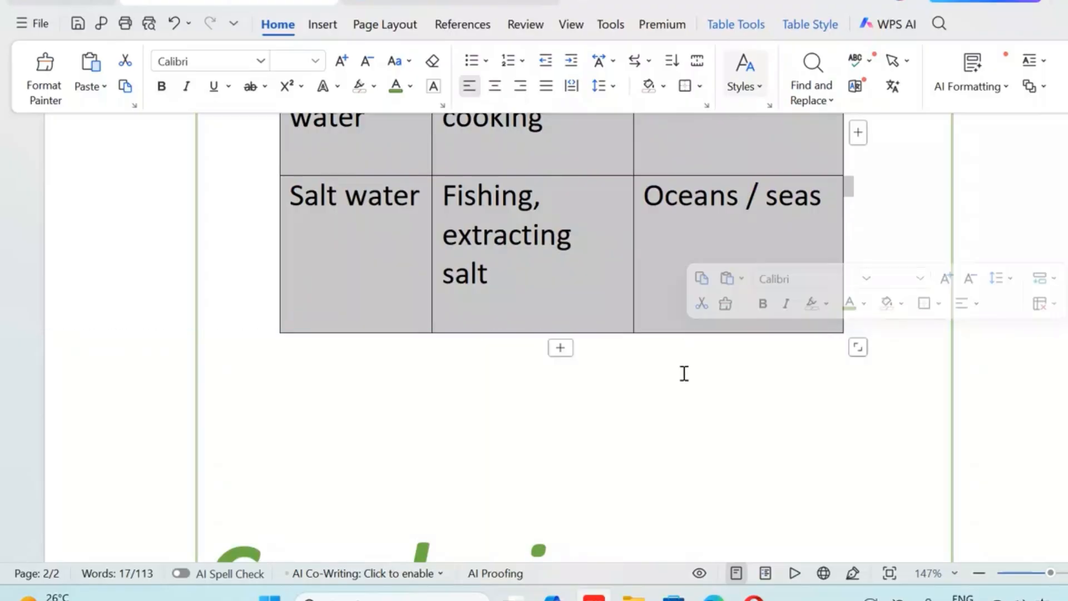
pyautogui.click(686, 341)
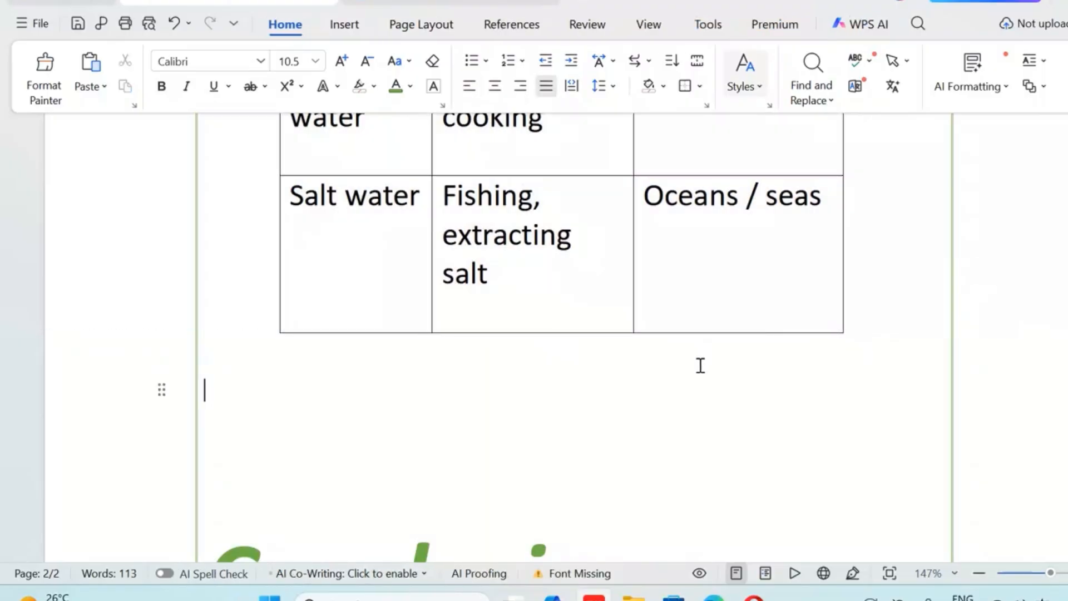
pyautogui.click(699, 332)
pyautogui.scroll(3, 699, 330)
pyautogui.scroll(3, 698, 330)
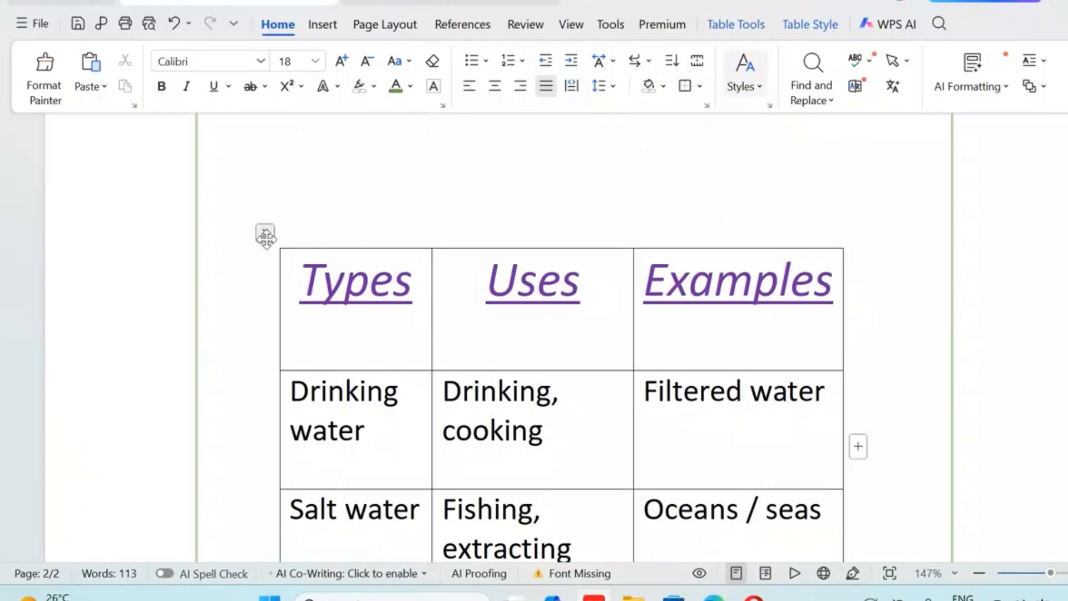
pyautogui.click(262, 234)
pyautogui.scroll(-3, 795, 360)
pyautogui.scroll(-3, 795, 361)
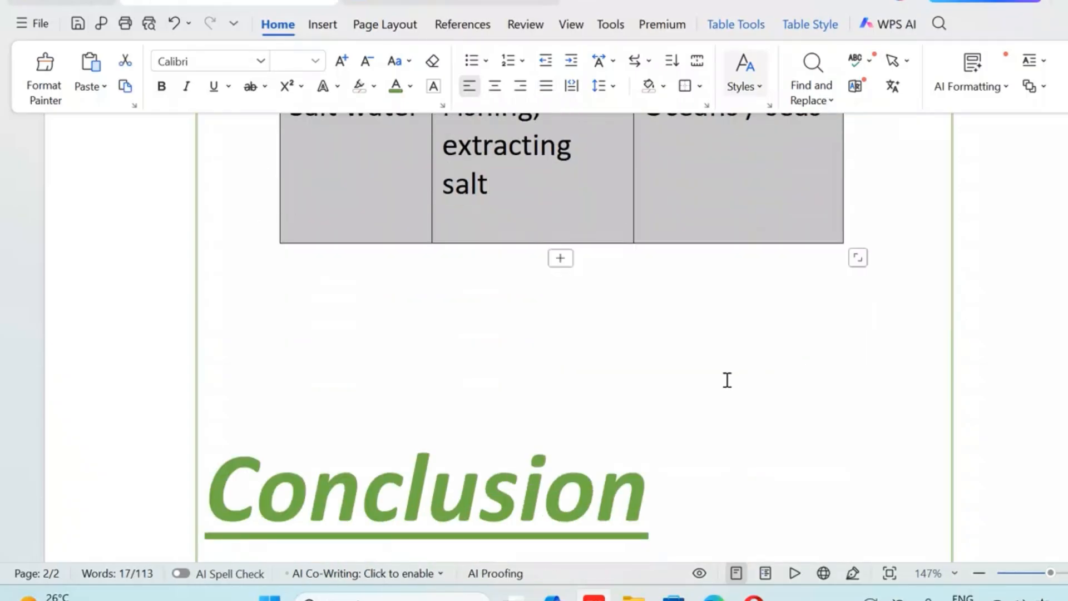
# Remove surplus blank lines above the "Conclusion" heading to bring it closer to the table
pyautogui.click(207, 496)
pyautogui.scroll(-1, 207, 496)
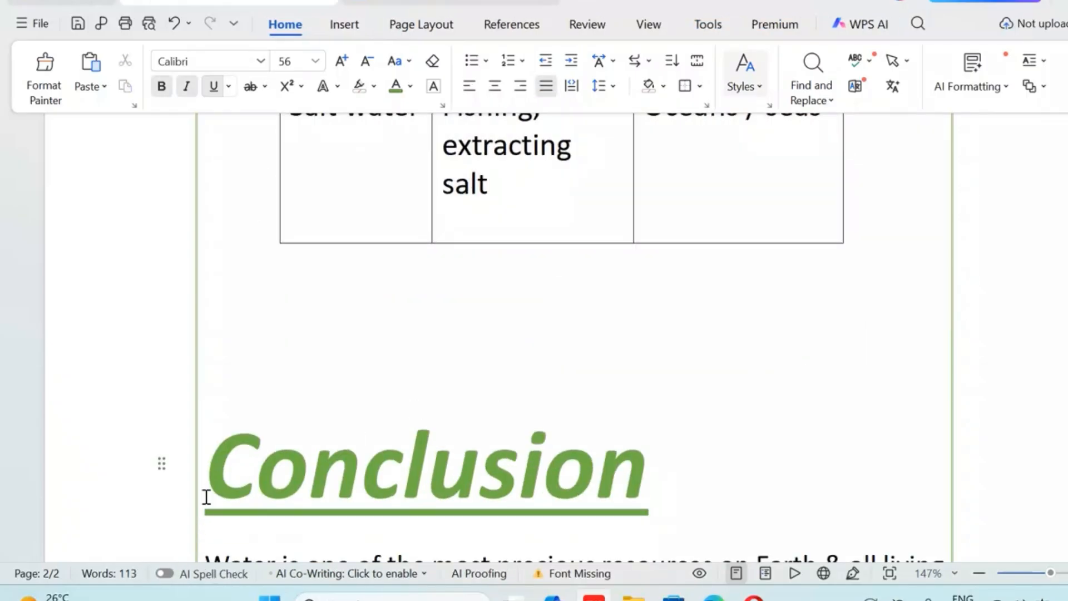
# Try adding a blank line between the "Conclusion" heading and its paragraph
pyautogui.click(744, 416)
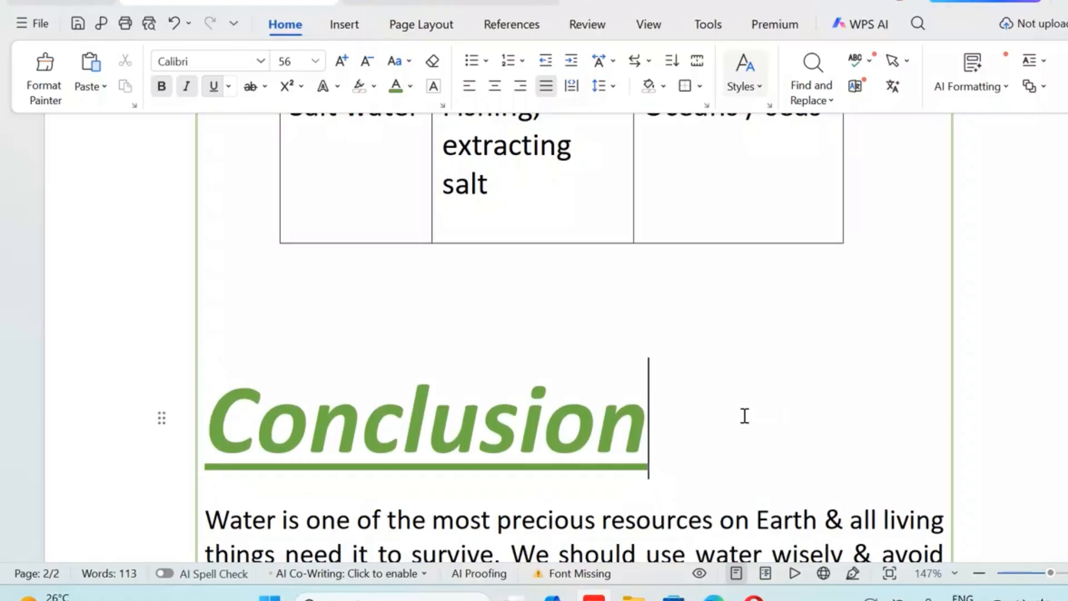
pyautogui.press('Return')
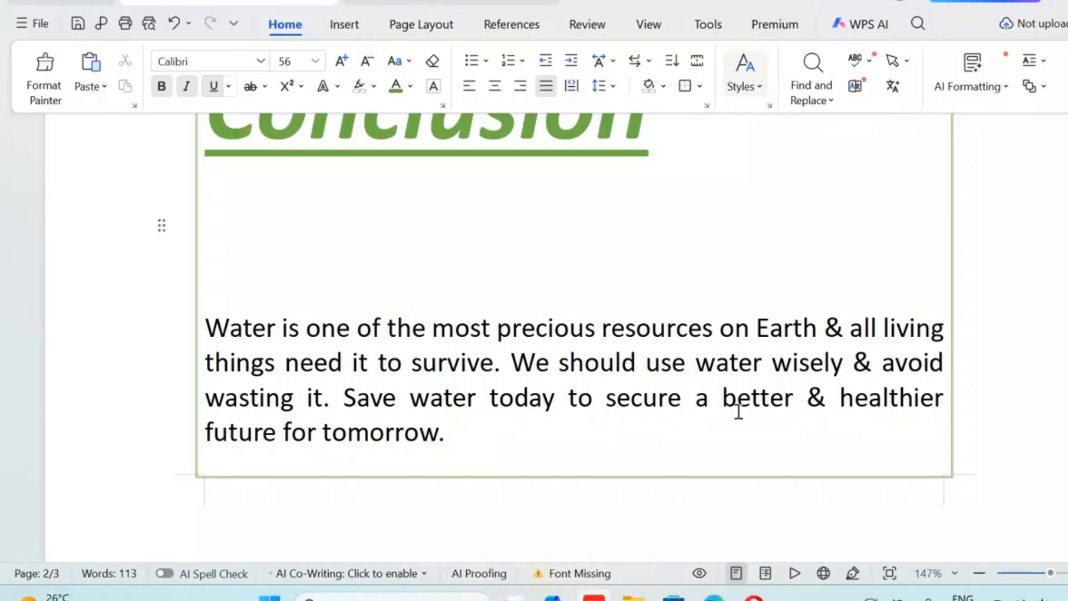
pyautogui.press('BackSpace')
# Enlarge the introduction paragraph to font size 16
pyautogui.scroll(8, 738, 411)
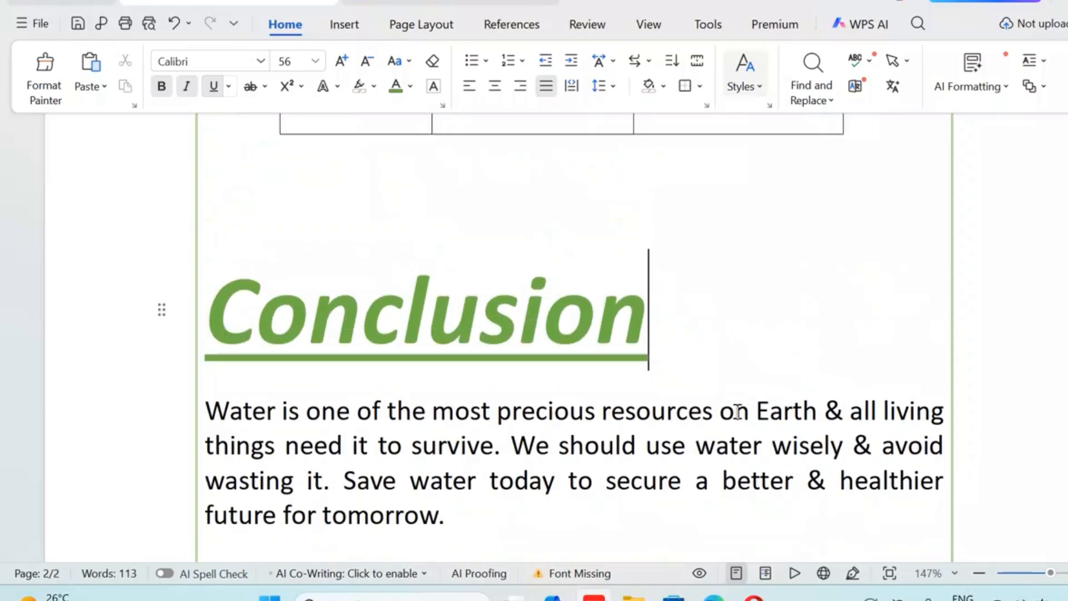
pyautogui.scroll(7, 733, 411)
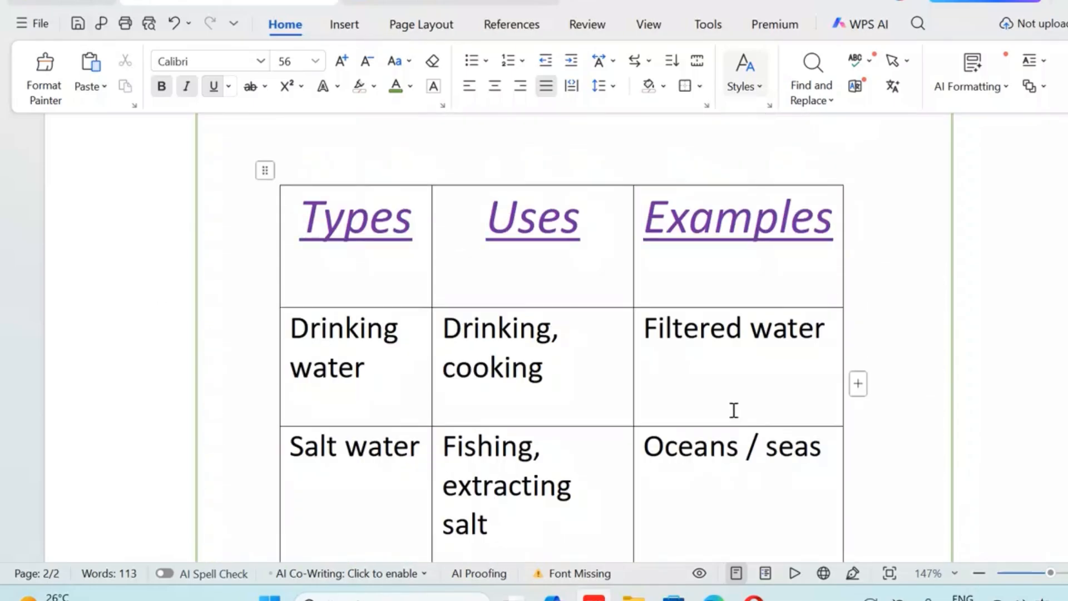
pyautogui.moveTo(203, 302); pyautogui.dragTo(400, 372)
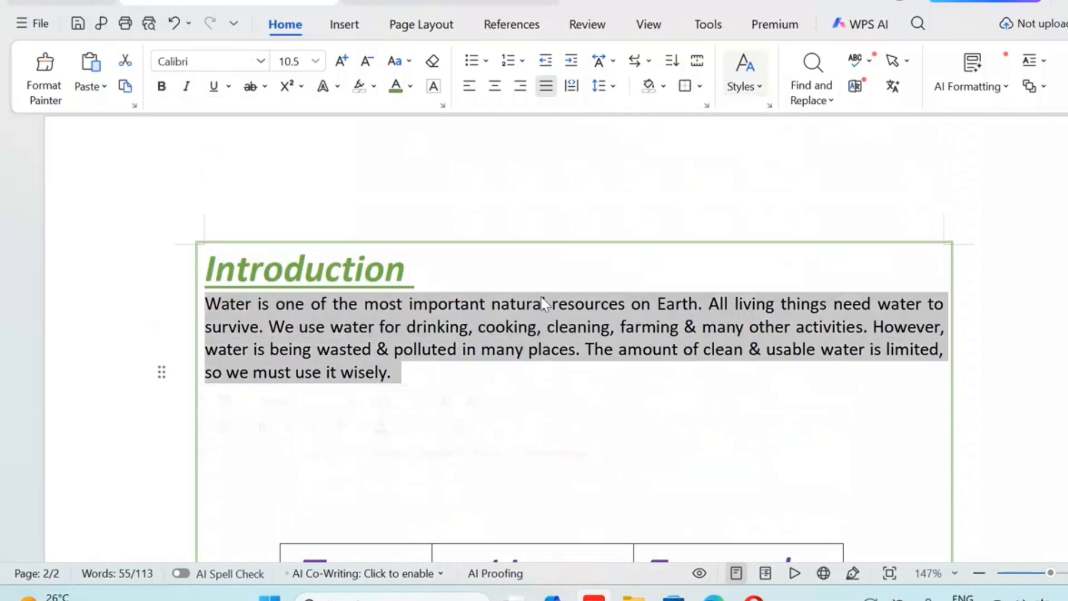
pyautogui.click(340, 60)
pyautogui.click(341, 60)
pyautogui.click(341, 61)
pyautogui.click(341, 61)
pyautogui.scroll(-6, 636, 384)
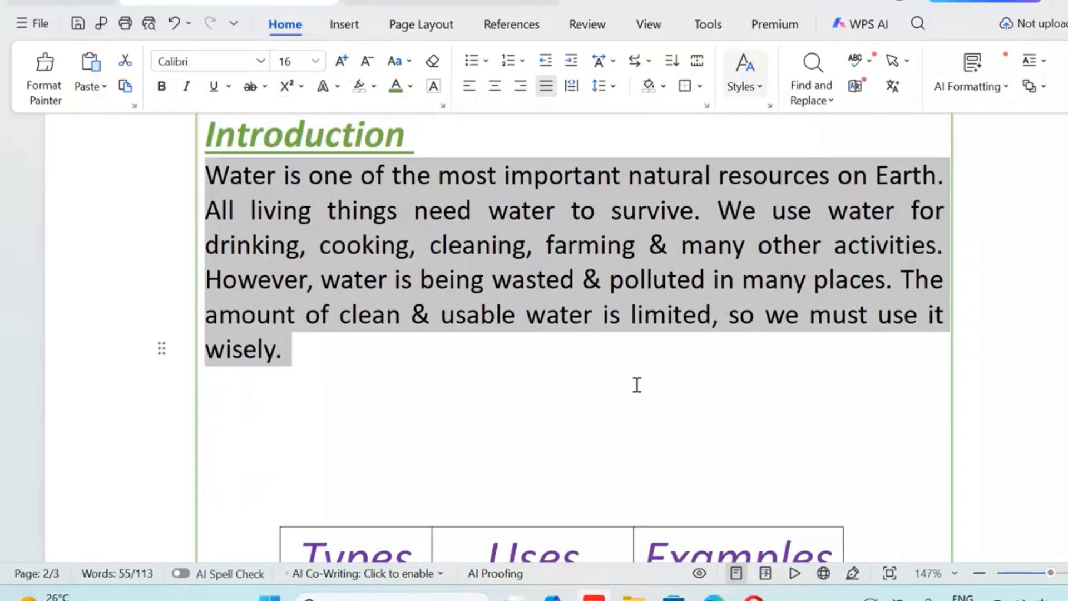
# Try adding a blank line between the "Introduction" heading and its paragraph
pyautogui.scroll(6, 636, 381)
pyautogui.click(454, 273)
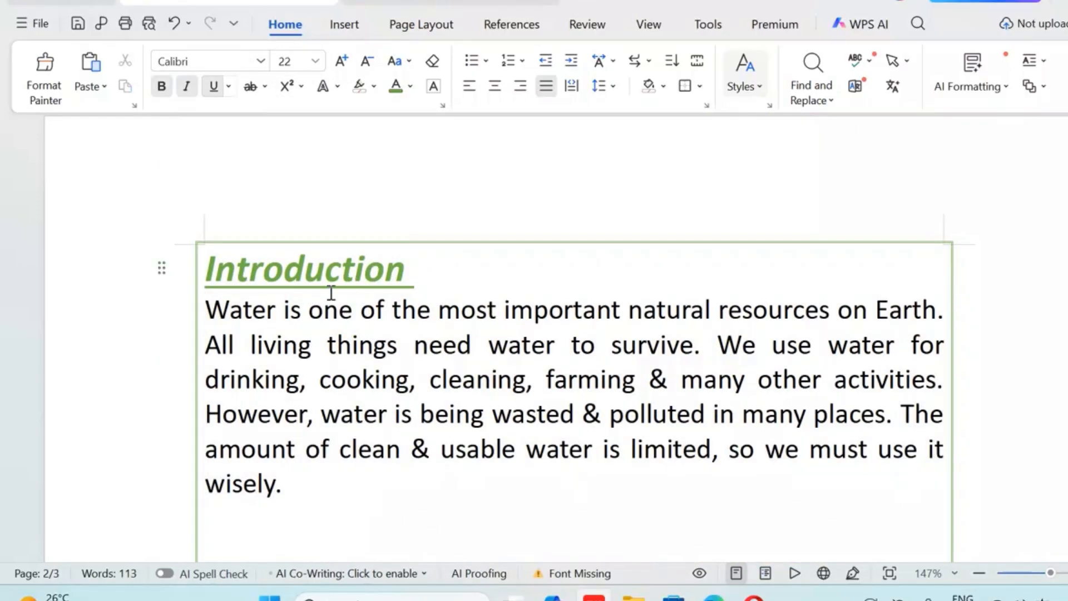
pyautogui.press('Return')
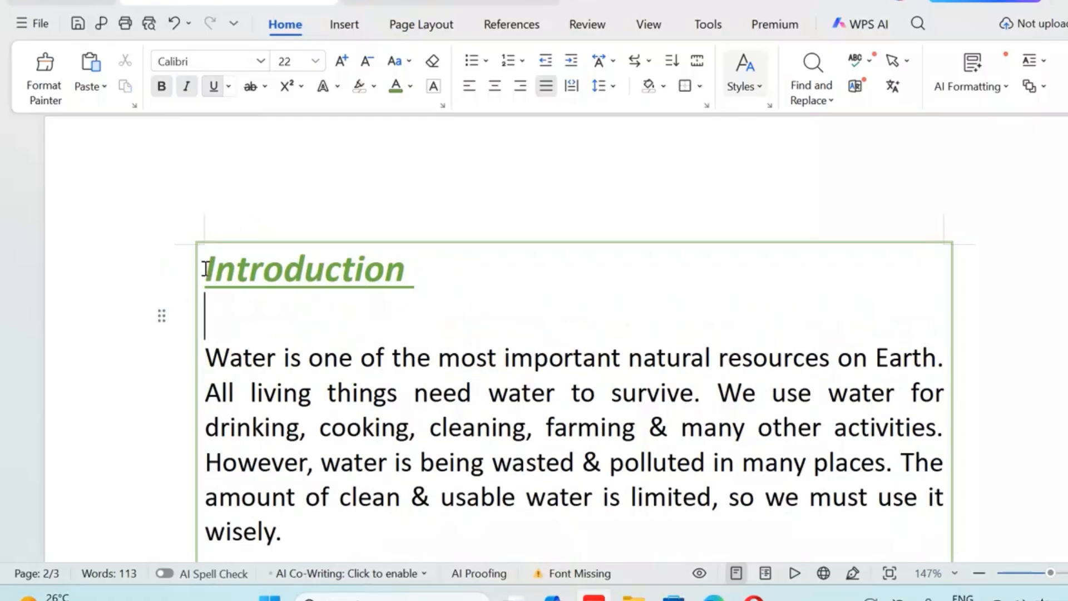
pyautogui.moveTo(205, 269); pyautogui.dragTo(444, 303)
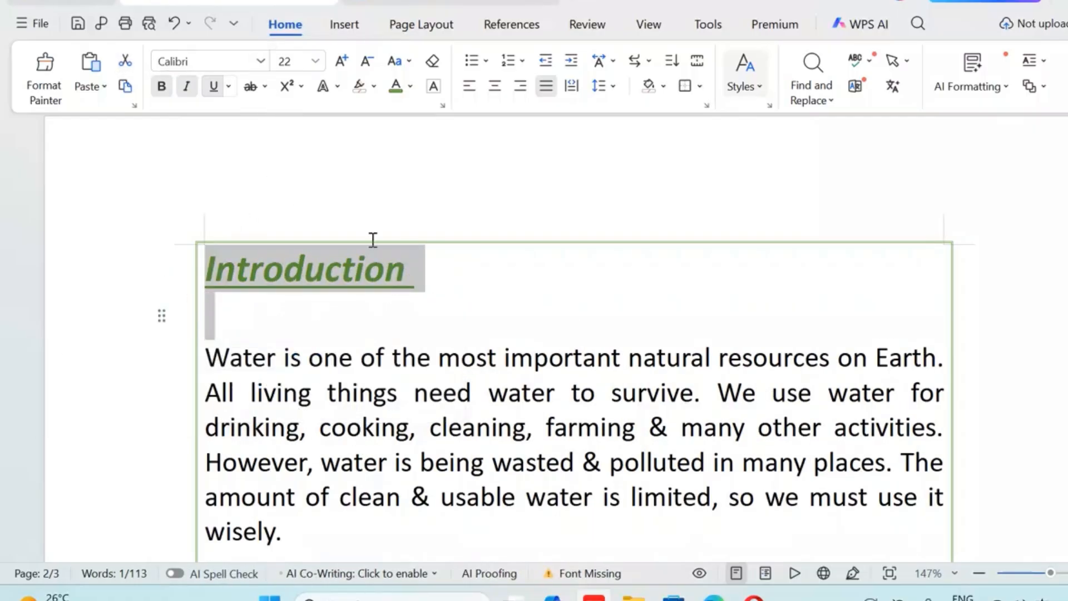
pyautogui.click(205, 360)
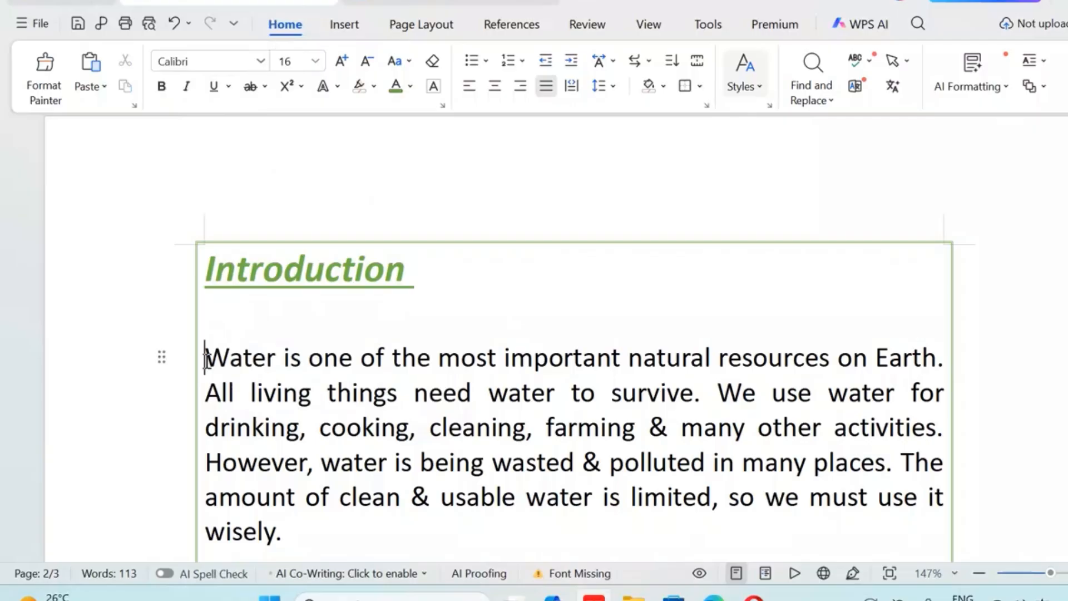
pyautogui.press('BackSpace')
# Enlarge the "Introduction" heading to font size 48
pyautogui.moveTo(205, 271); pyautogui.dragTo(490, 281)
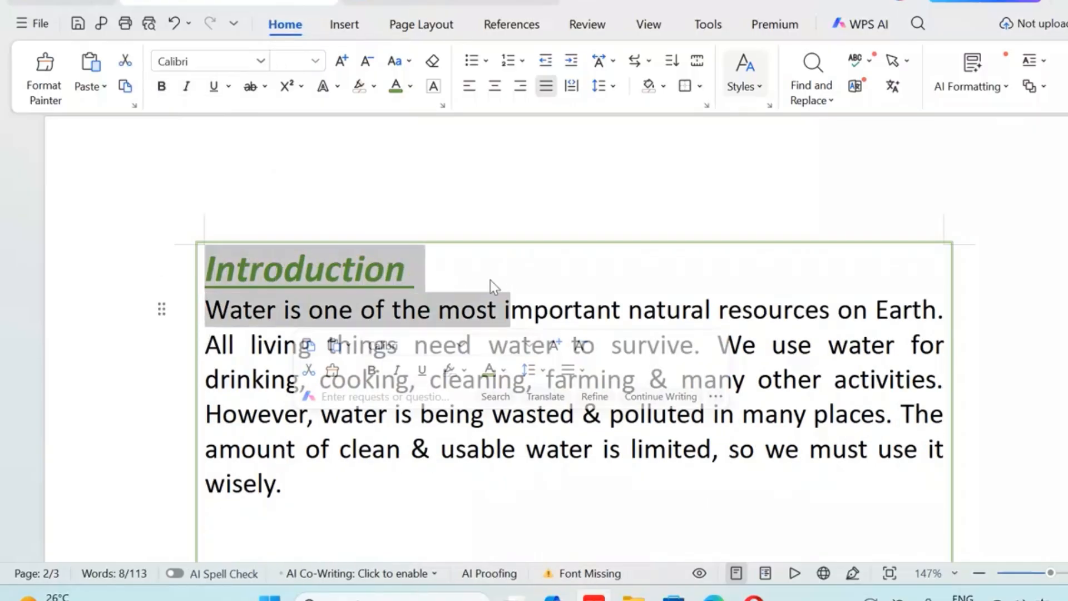
pyautogui.click(212, 257)
pyautogui.moveTo(209, 258); pyautogui.dragTo(431, 278)
pyautogui.click(341, 62)
pyautogui.click(341, 61)
pyautogui.click(340, 61)
pyautogui.click(341, 61)
pyautogui.click(341, 61)
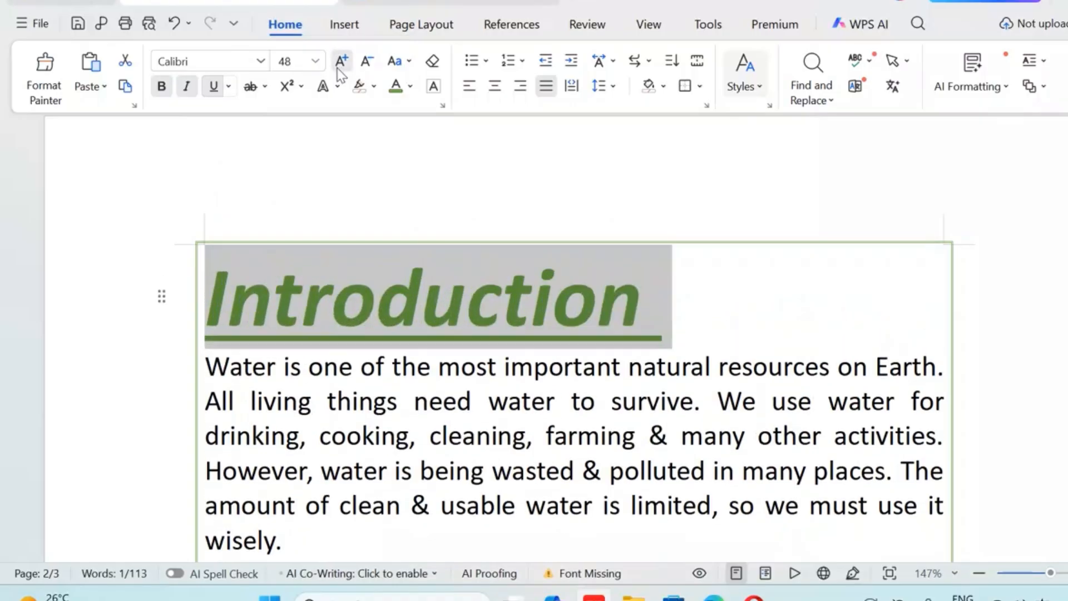
pyautogui.click(341, 62)
pyautogui.click(365, 68)
pyautogui.scroll(-8, 431, 176)
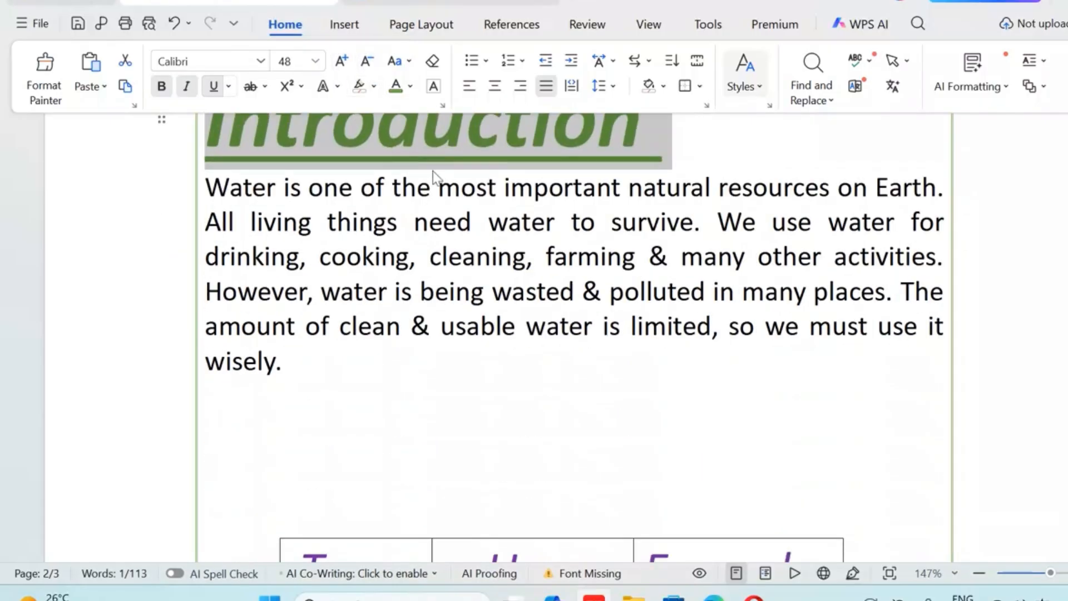
pyautogui.scroll(-5, 490, 327)
pyautogui.scroll(10, 489, 322)
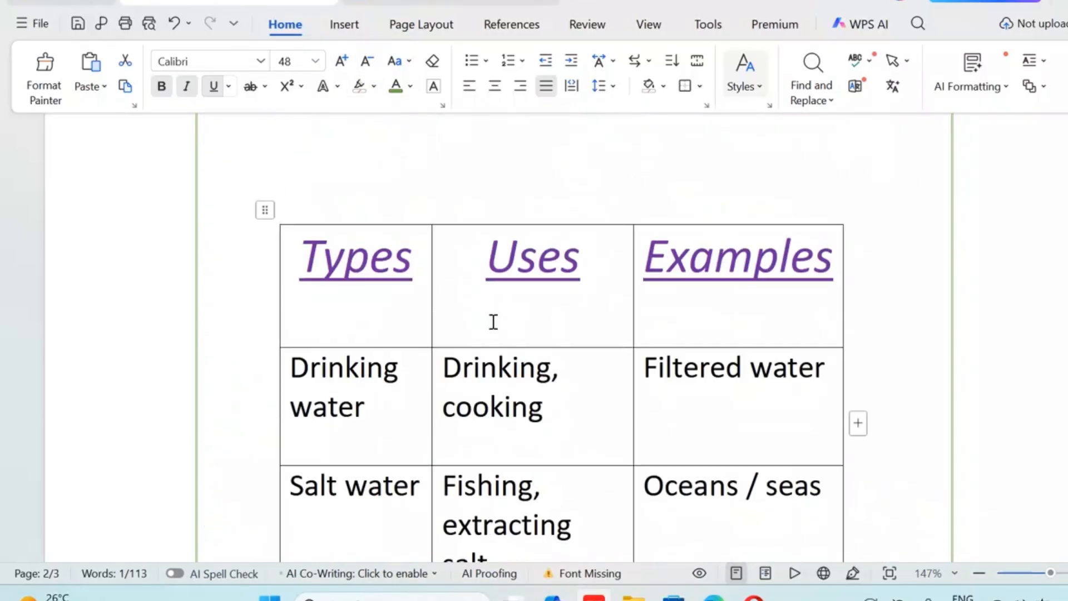
pyautogui.click(724, 321)
# Open the print preview from the cover page and inspect the layout of both pages
pyautogui.scroll(-8, 728, 340)
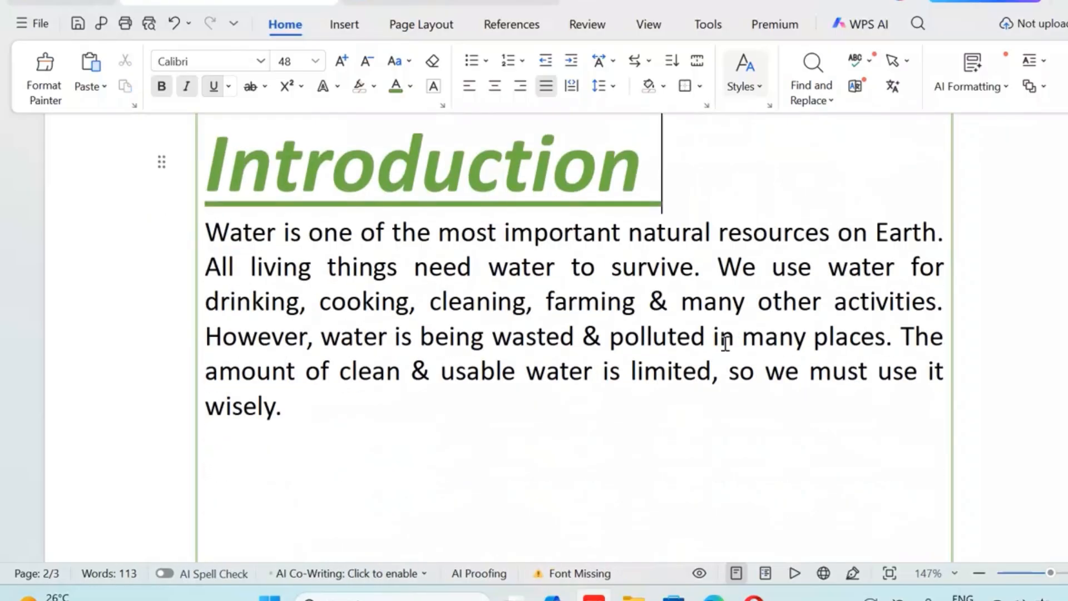
pyautogui.scroll(-5, 311, 419)
pyautogui.scroll(12, 310, 419)
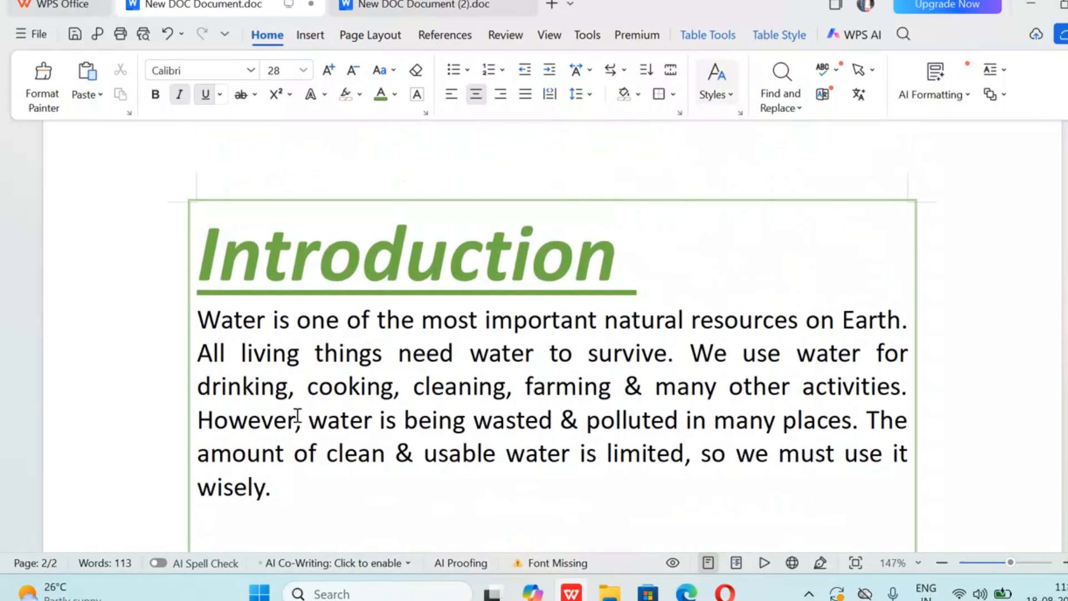
pyautogui.scroll(15, 298, 417)
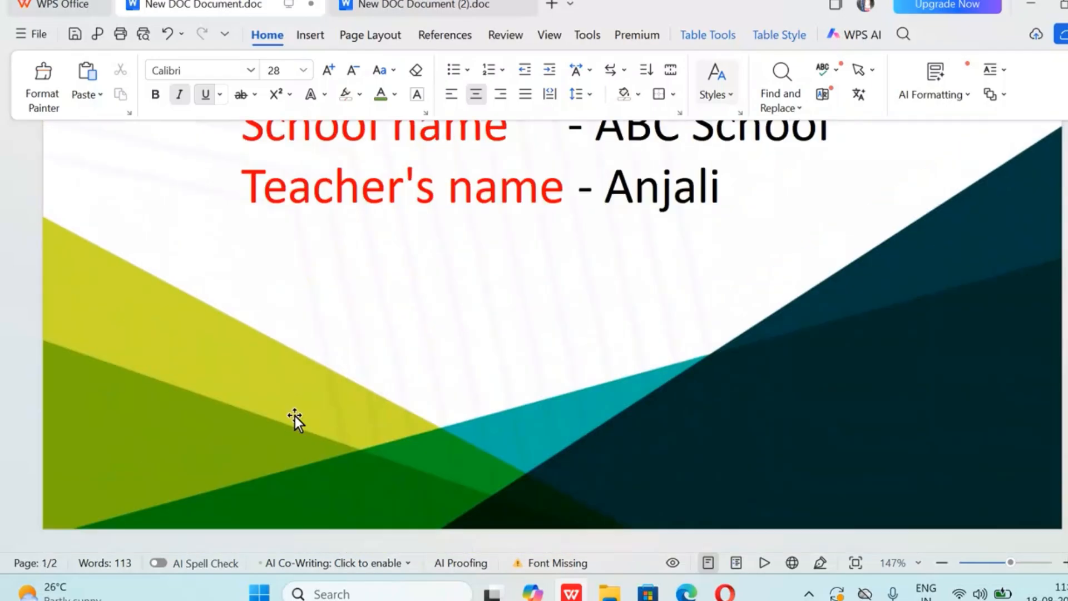
pyautogui.scroll(5, 294, 413)
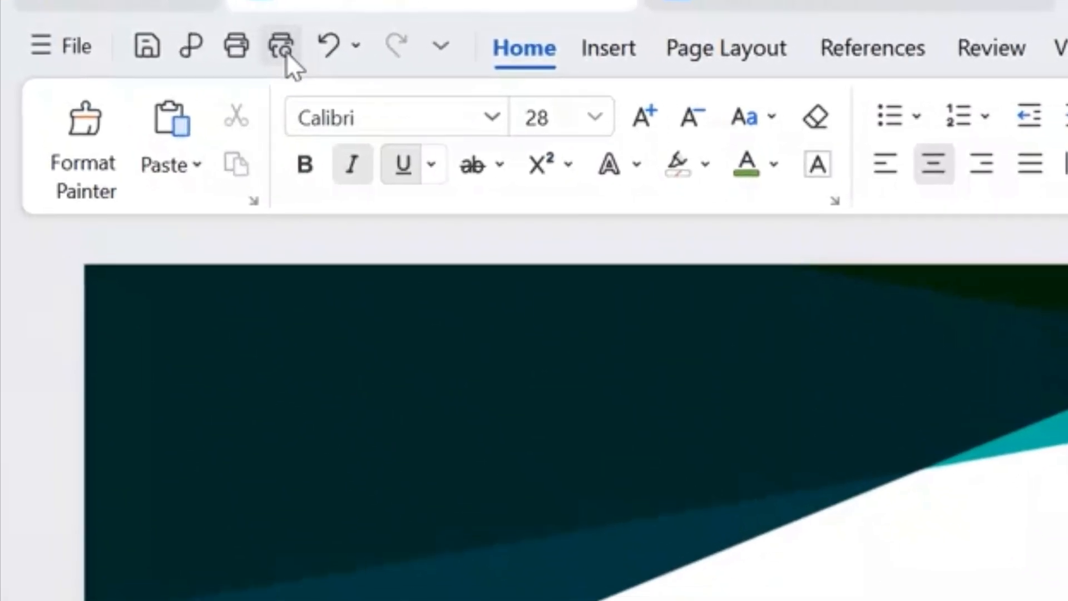
pyautogui.click(143, 34)
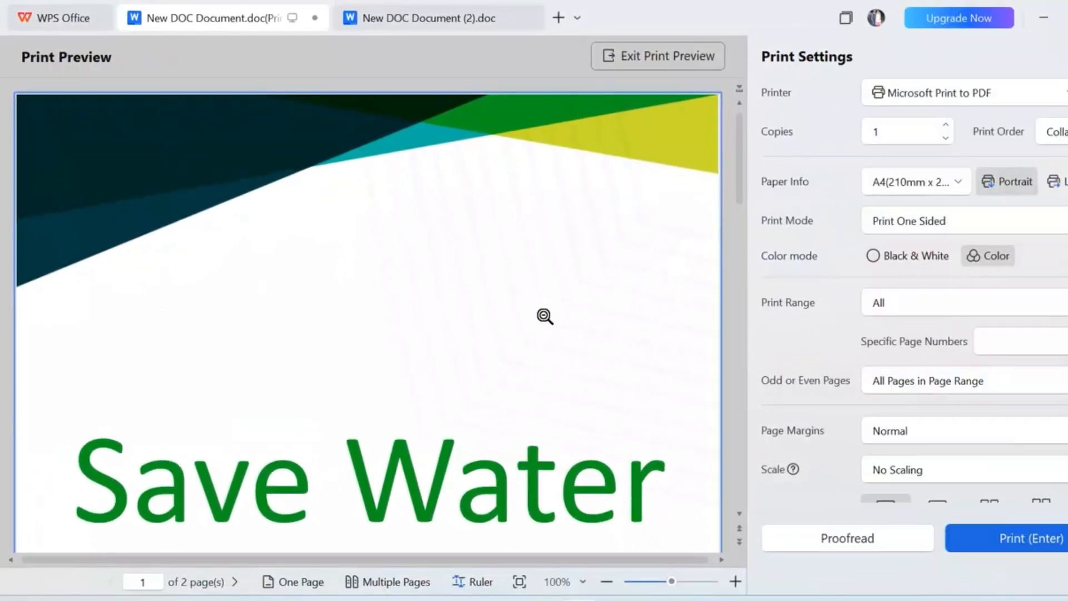
pyautogui.click(694, 392)
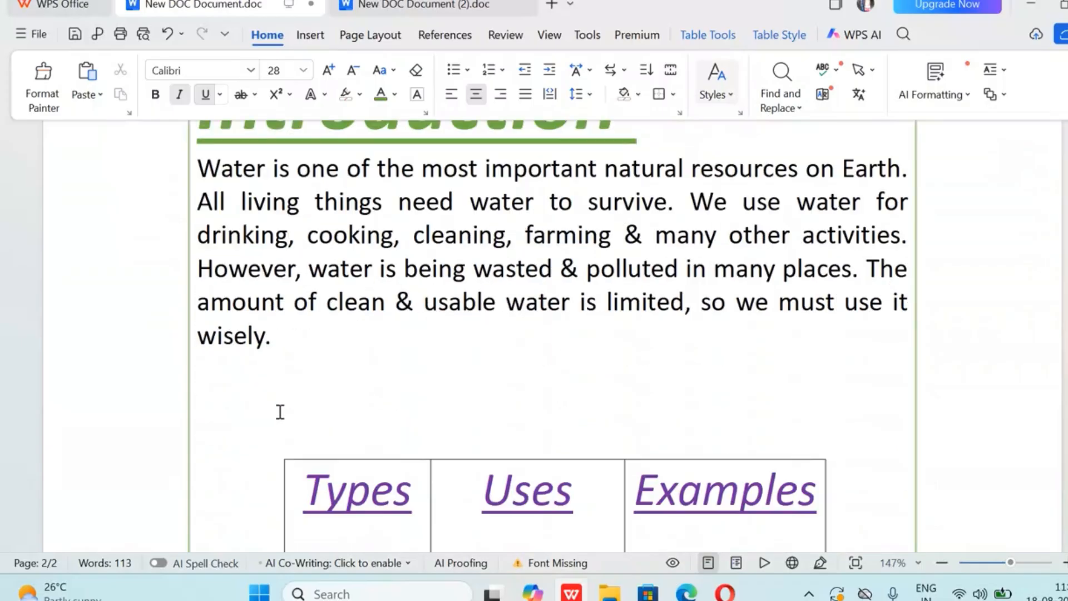
# Review the second page's introduction, table and conclusion in the editing view
pyautogui.scroll(-3, 272, 413)
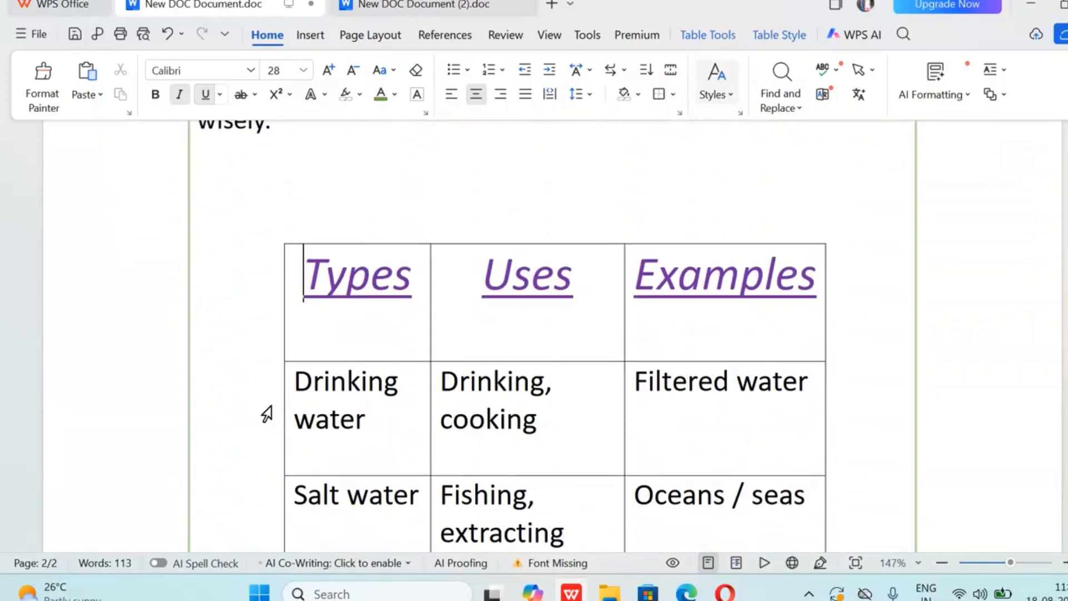
pyautogui.scroll(-3, 269, 401)
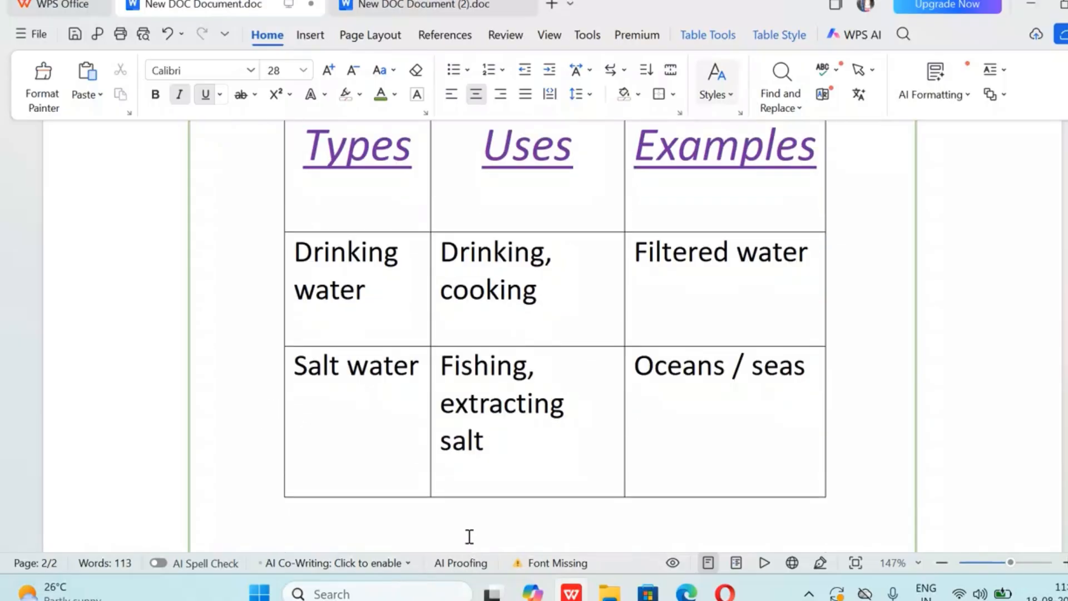
pyautogui.scroll(6, 547, 370)
pyautogui.scroll(10, 545, 374)
pyautogui.scroll(-5, 507, 341)
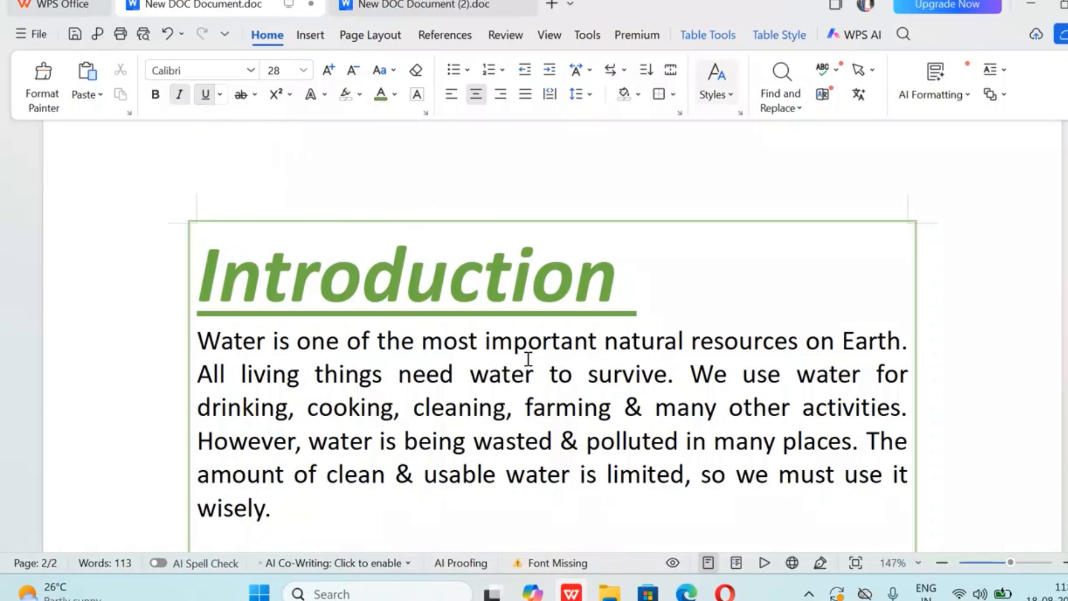
pyautogui.scroll(-10, 527, 362)
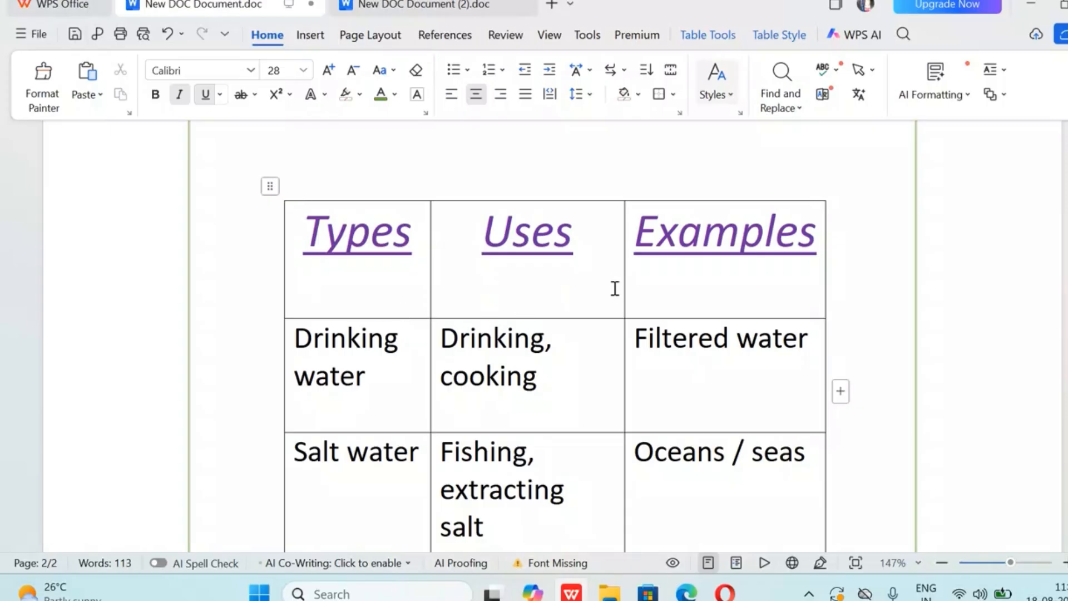
pyautogui.scroll(-10, 614, 288)
pyautogui.scroll(4, 608, 288)
# Review the cover page's design, "Save Water" title and project details
pyautogui.scroll(15, 607, 288)
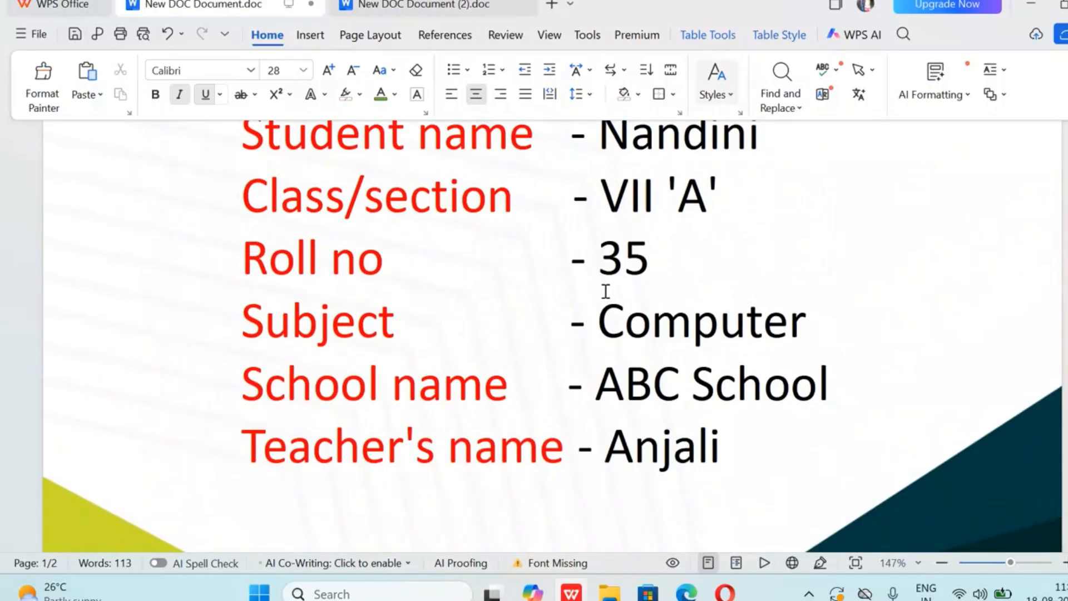
pyautogui.scroll(15, 605, 291)
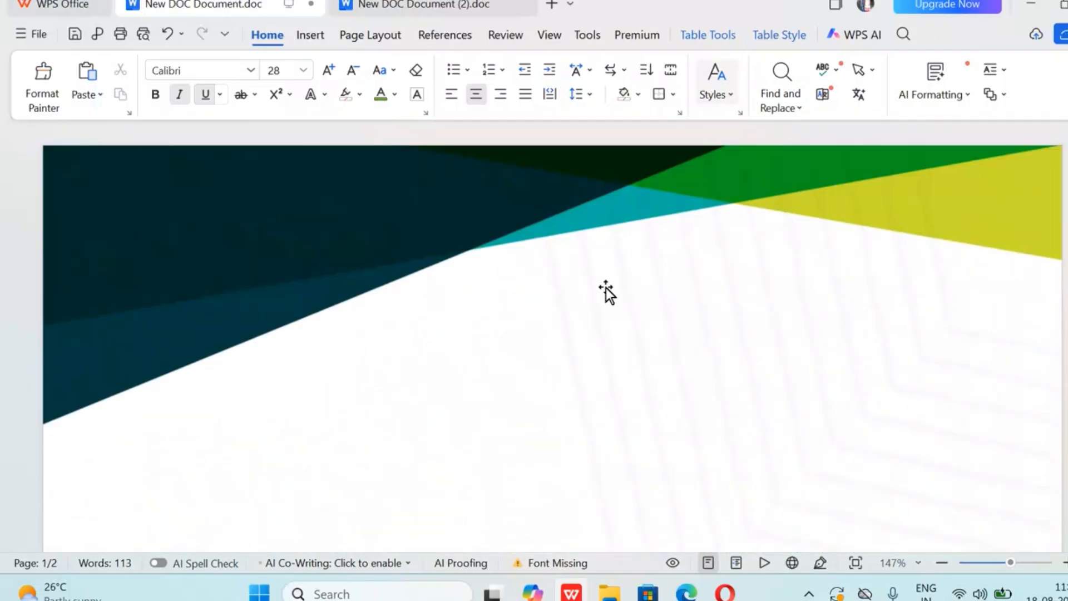
pyautogui.scroll(-20, 609, 286)
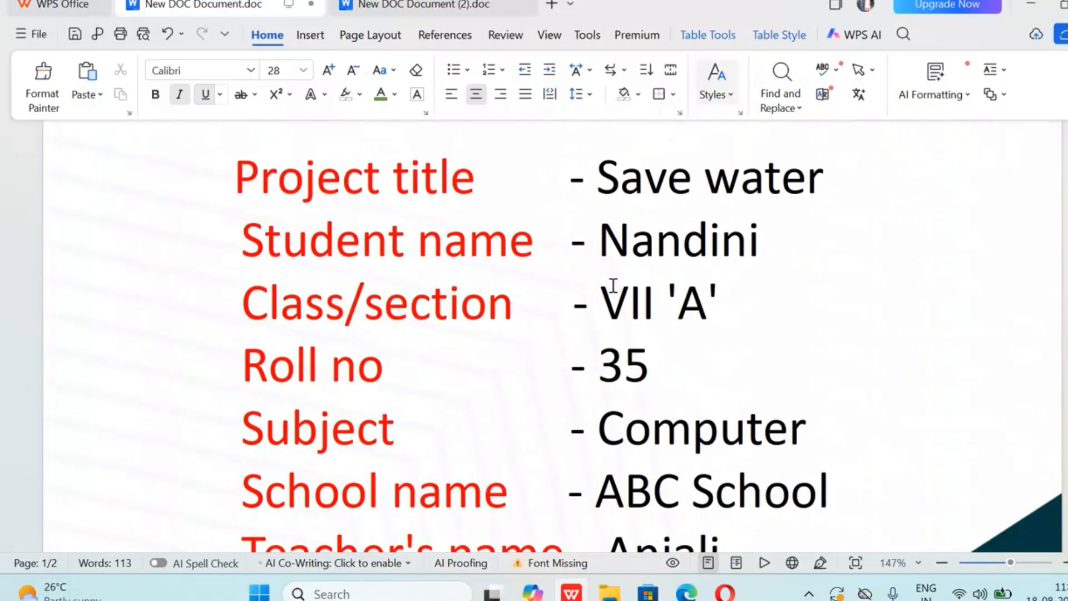
pyautogui.scroll(-3, 613, 277)
pyautogui.scroll(12, 614, 276)
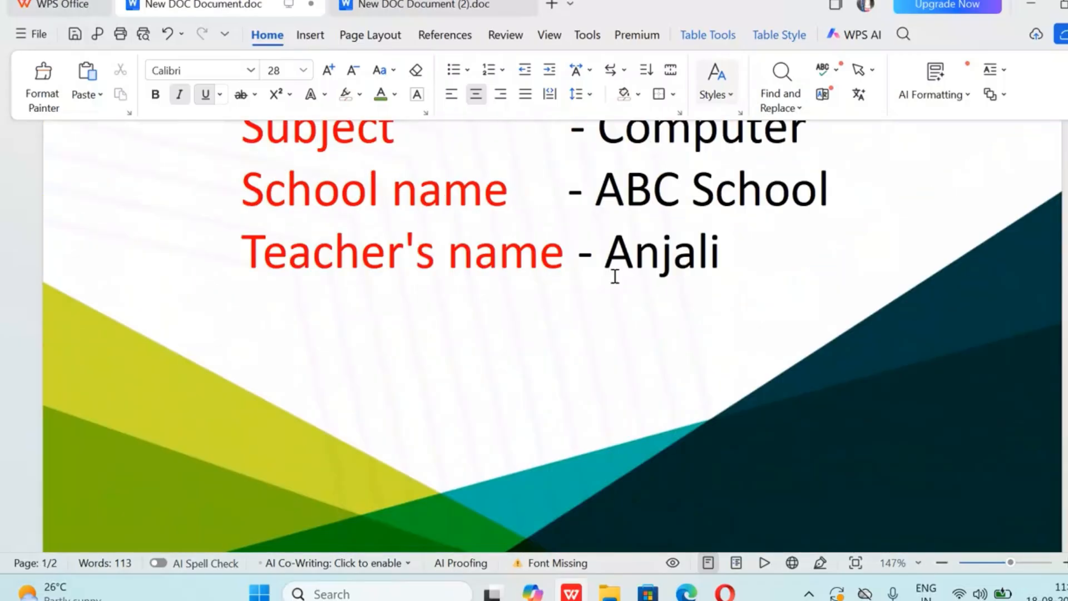
pyautogui.scroll(3, 614, 276)
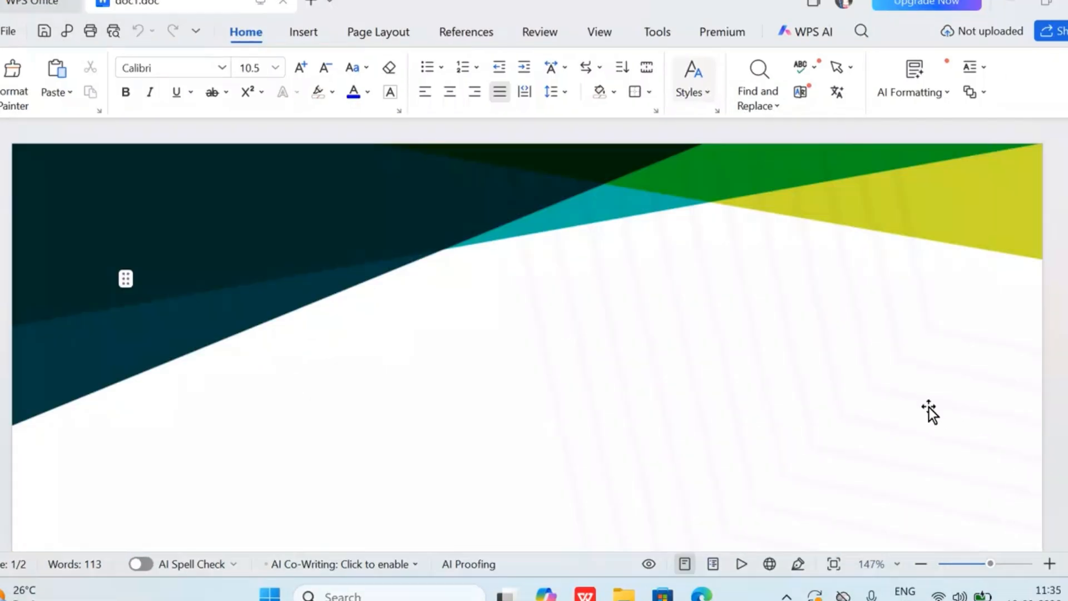
pyautogui.scroll(-20, 929, 406)
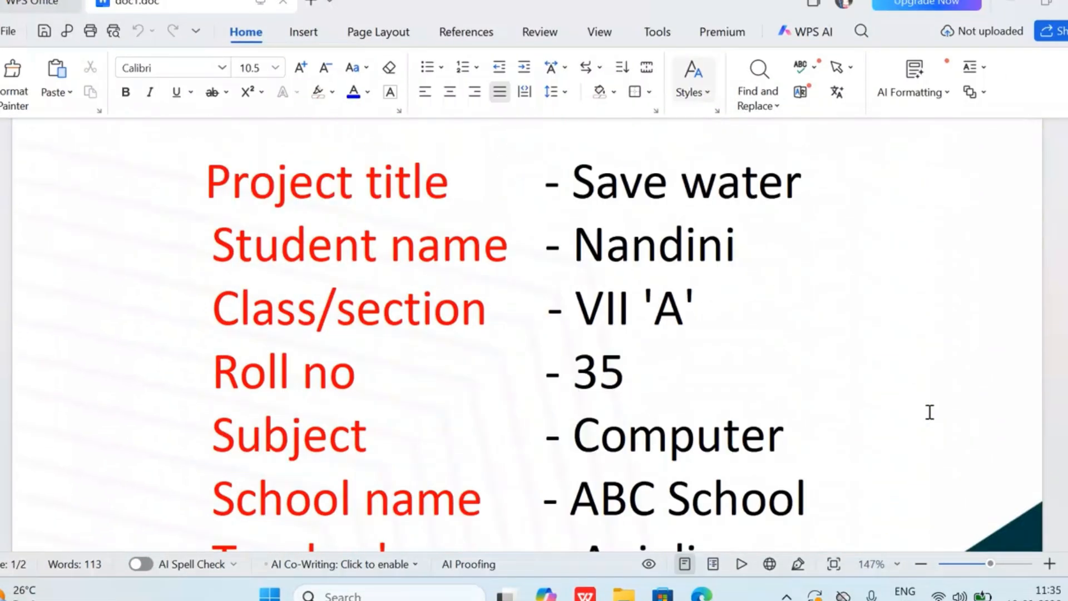
# Check doc1.doc from the introduction through to the conclusion, and return to its cover page
pyautogui.scroll(-10, 929, 412)
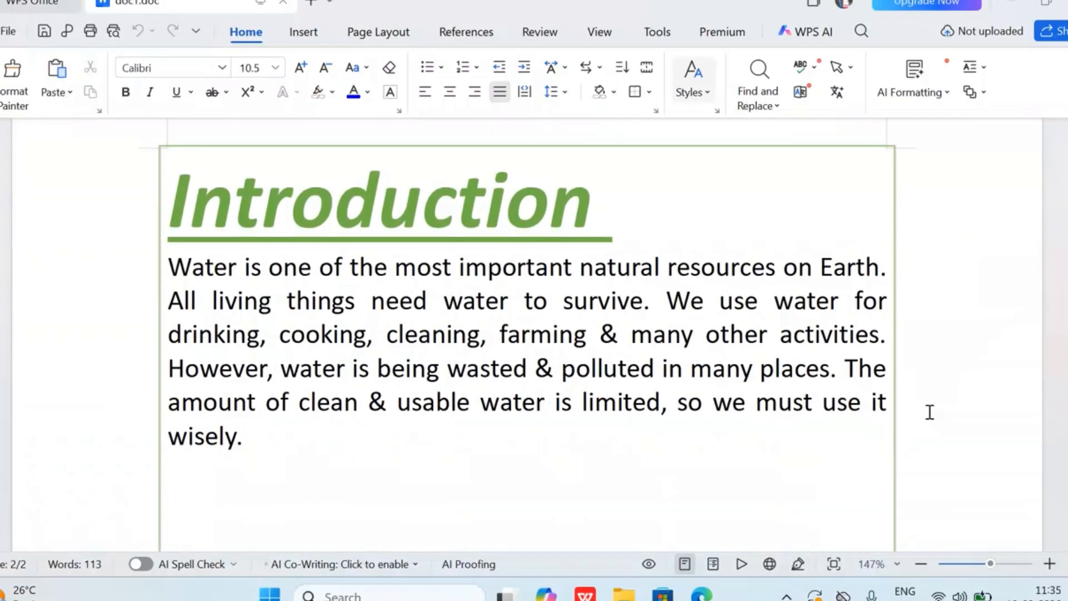
pyautogui.scroll(-6, 929, 412)
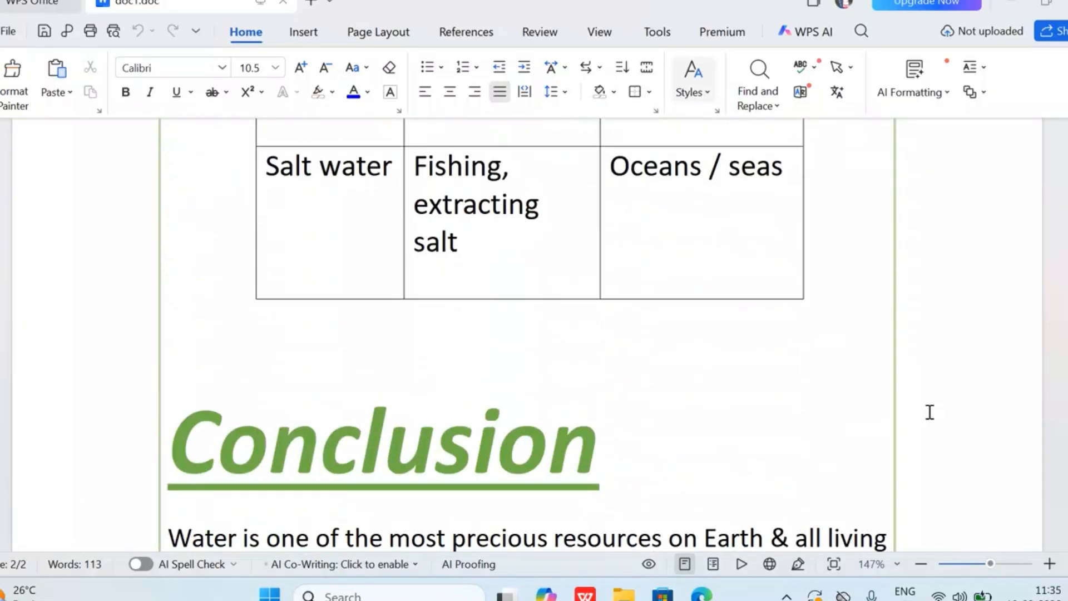
pyautogui.scroll(-3, 929, 412)
pyautogui.scroll(12, 928, 409)
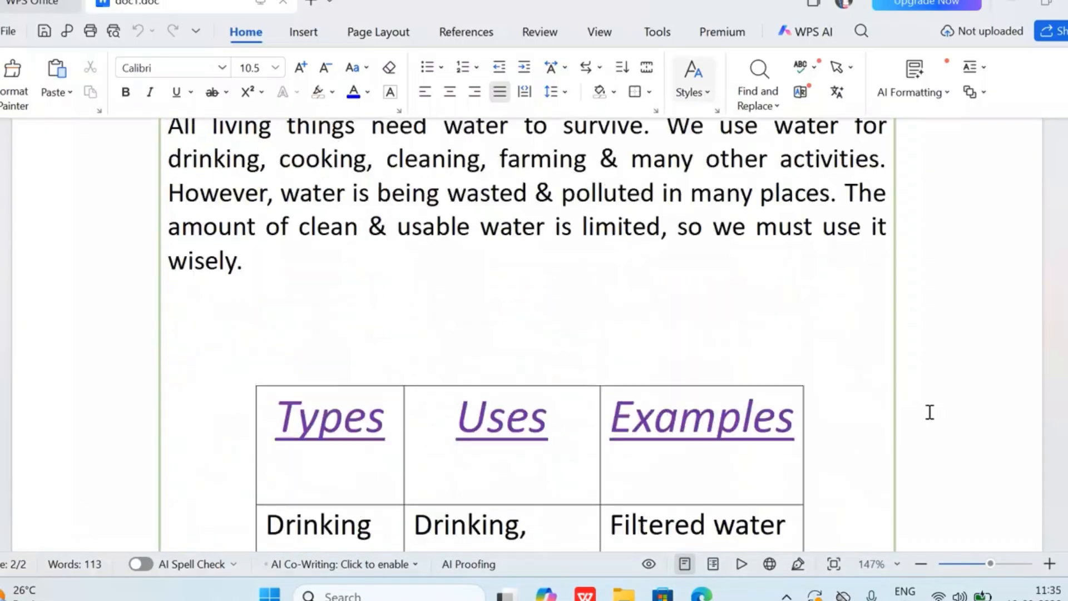
pyautogui.scroll(8, 926, 405)
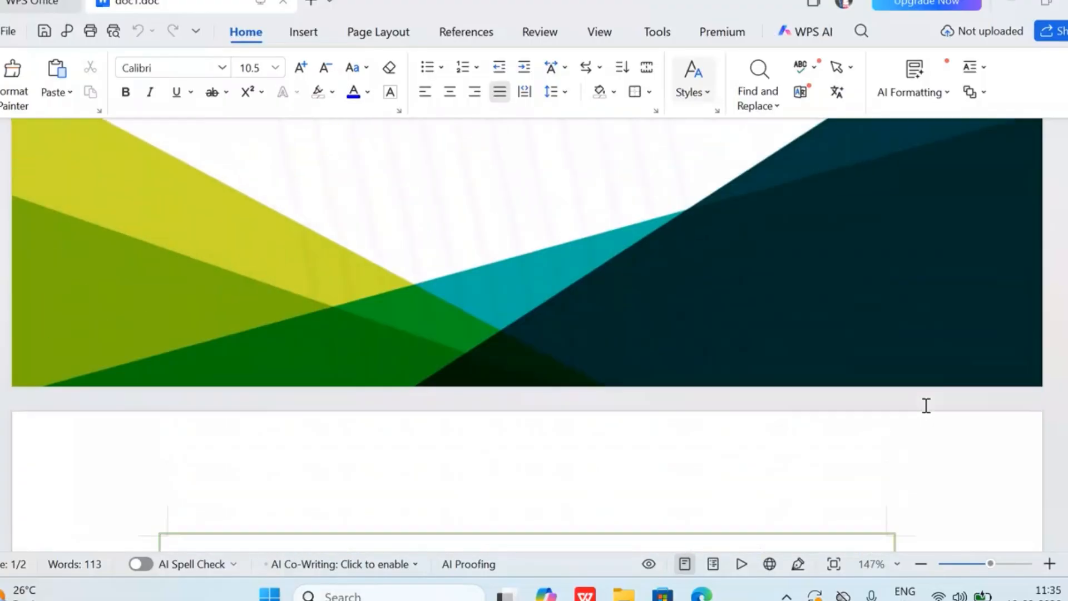
pyautogui.scroll(3, 926, 406)
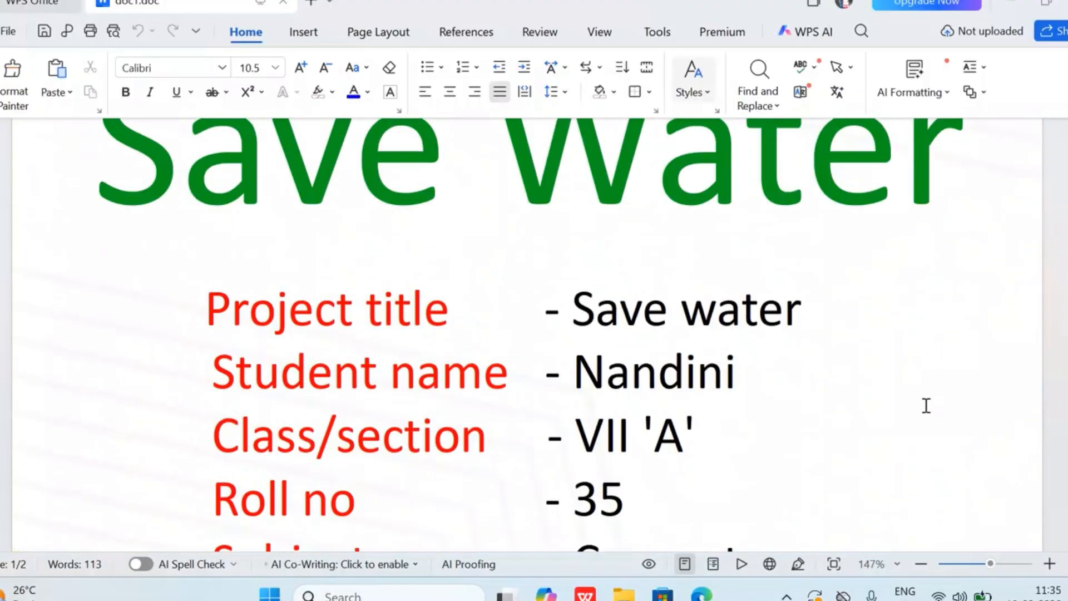
pyautogui.scroll(8, 926, 406)
pyautogui.scroll(-8, 926, 405)
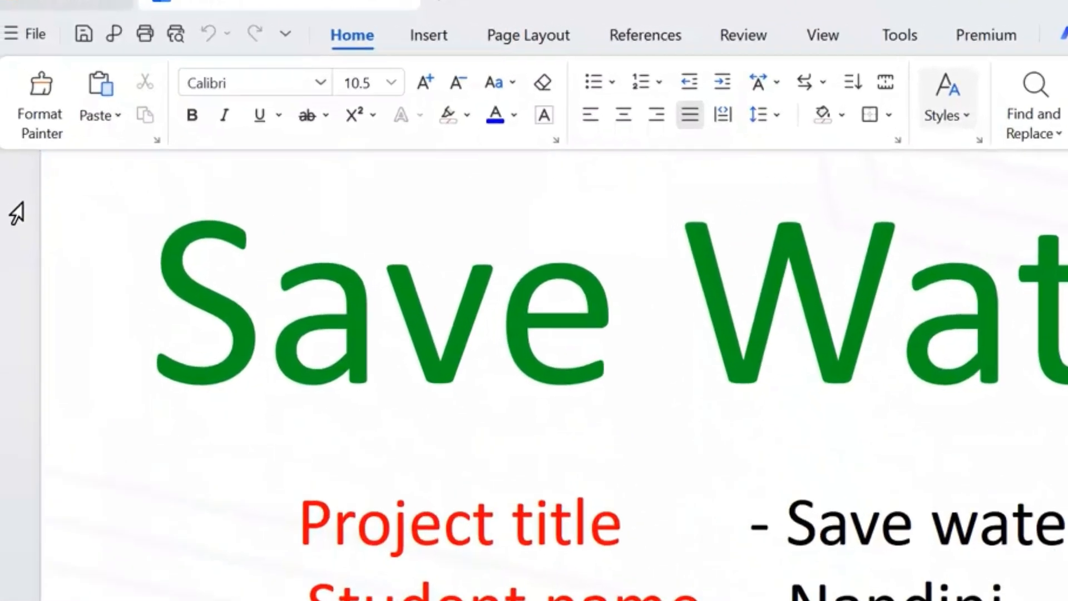
# Save a copy of the document to the Desktop as "Save water" in Word 97-2003 format (*.doc)
pyautogui.click(21, 36)
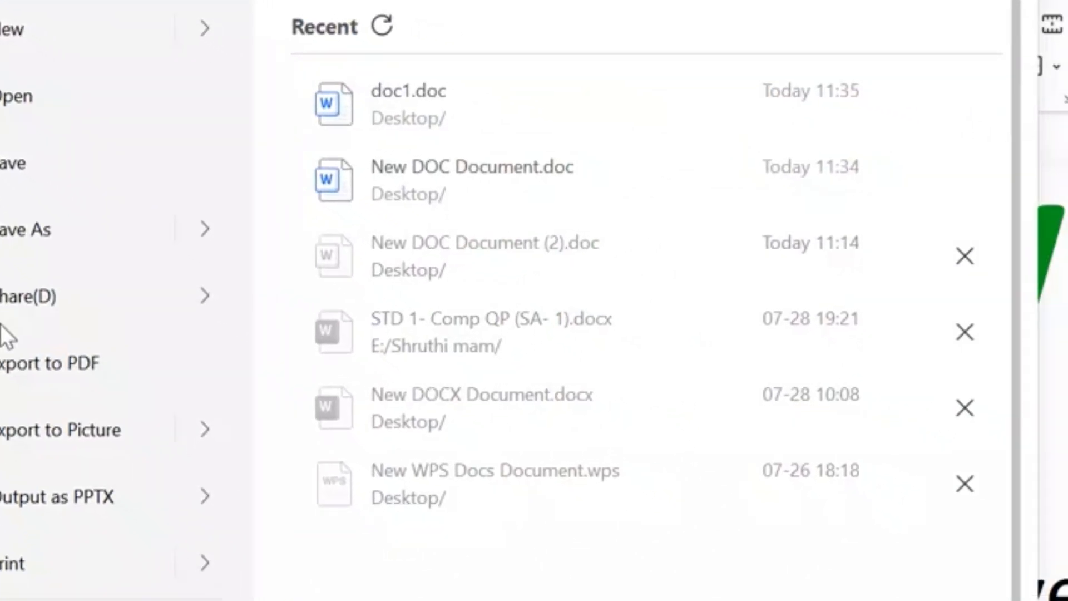
pyautogui.click(34, 230)
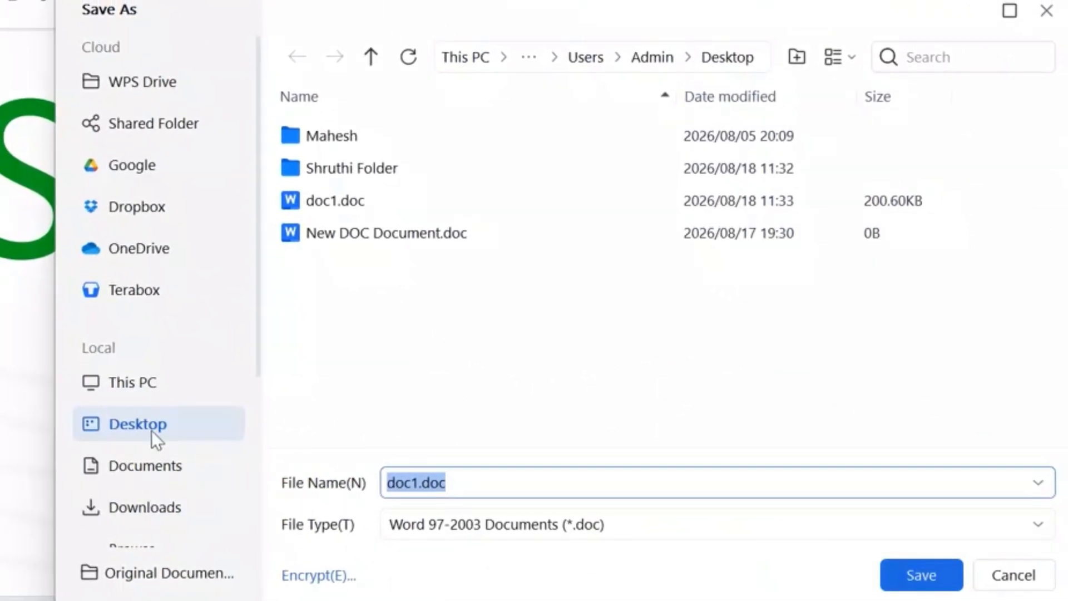
pyautogui.click(185, 432)
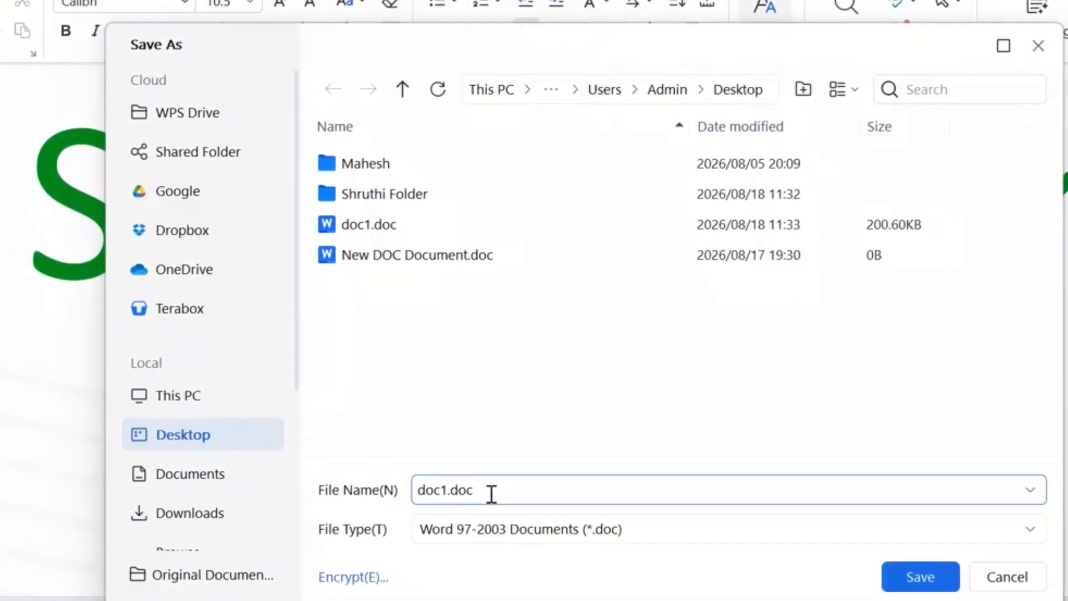
pyautogui.moveTo(493, 494); pyautogui.dragTo(405, 489)
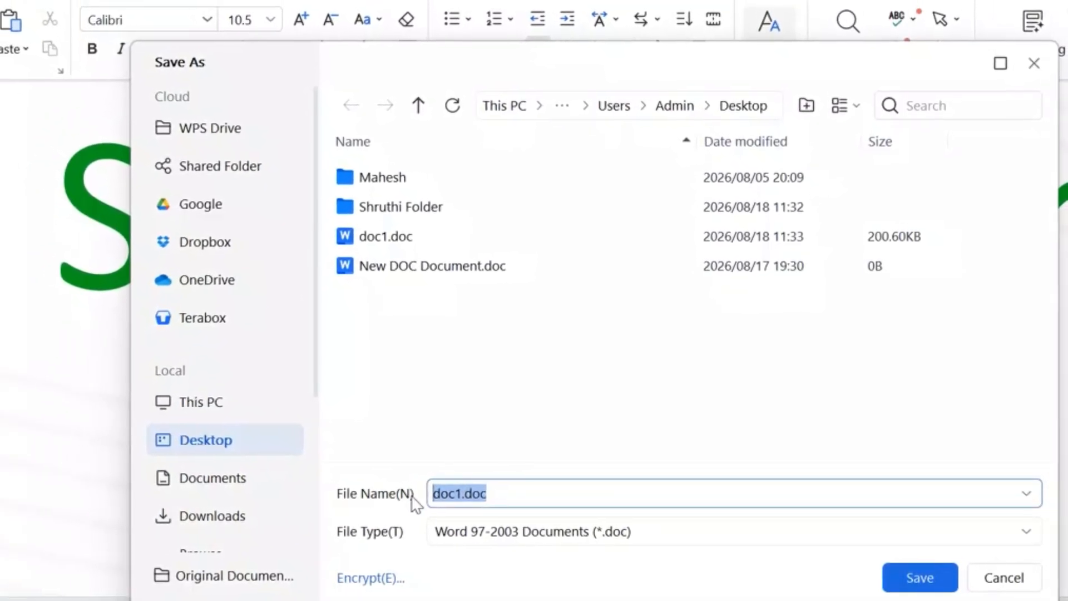
pyautogui.write('Save water')
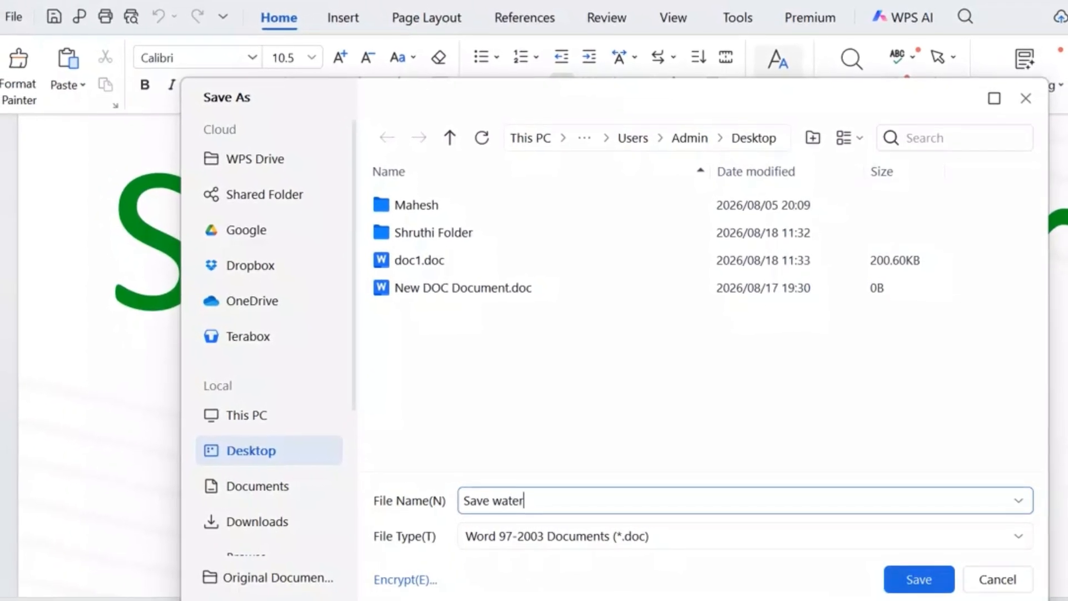
pyautogui.click(928, 581)
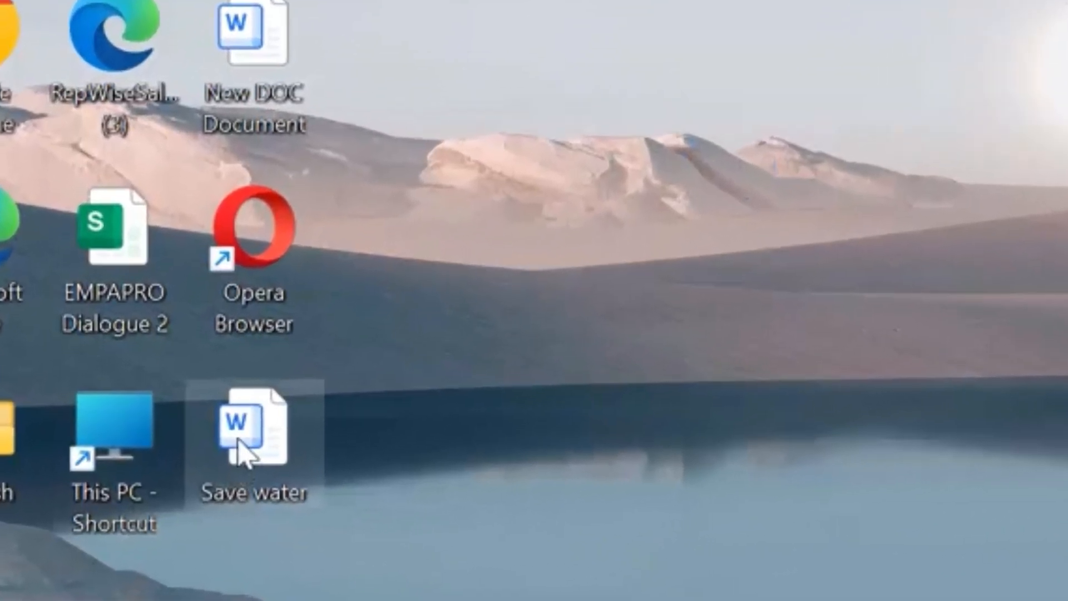
# Move the "Save water" file to the open middle of the desktop, and open it to check the cover page and conclusion
pyautogui.moveTo(168, 529); pyautogui.dragTo(463, 425)
pyautogui.doubleClick(560, 248)
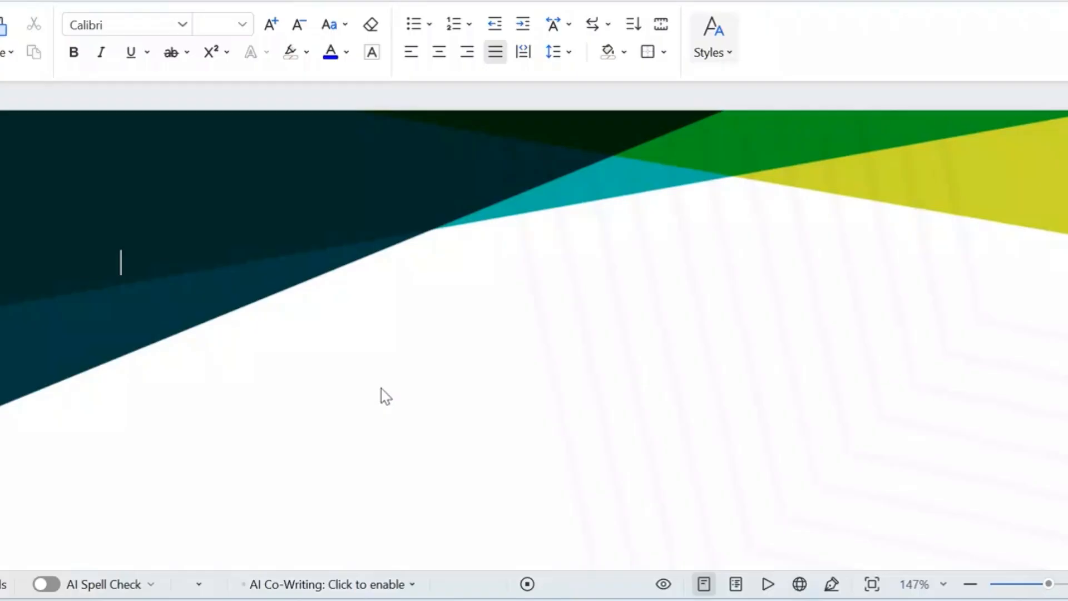
pyautogui.scroll(-15, 595, 287)
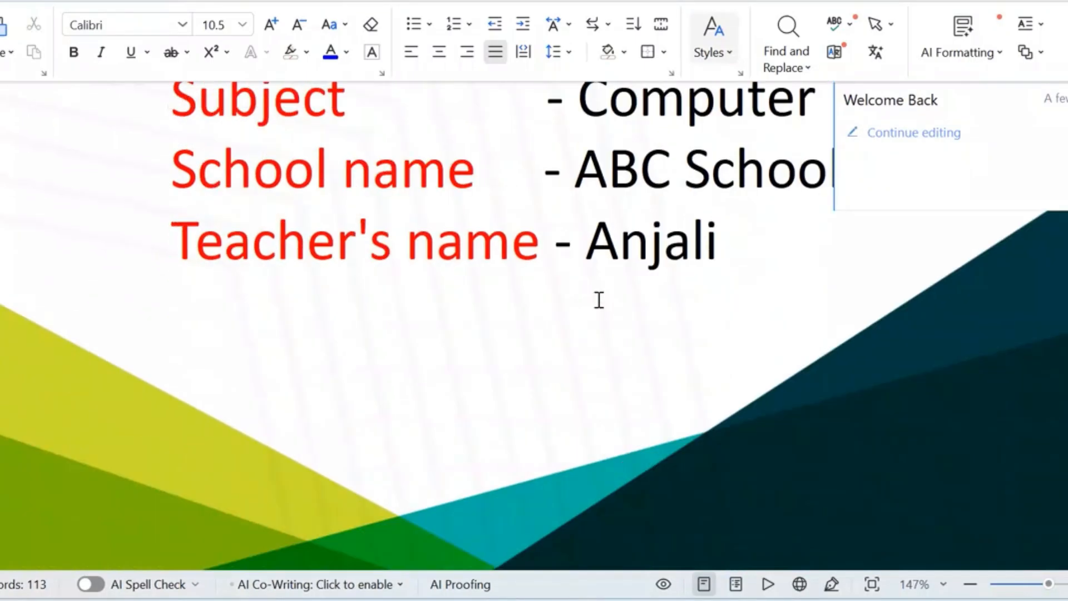
pyautogui.scroll(-15, 598, 300)
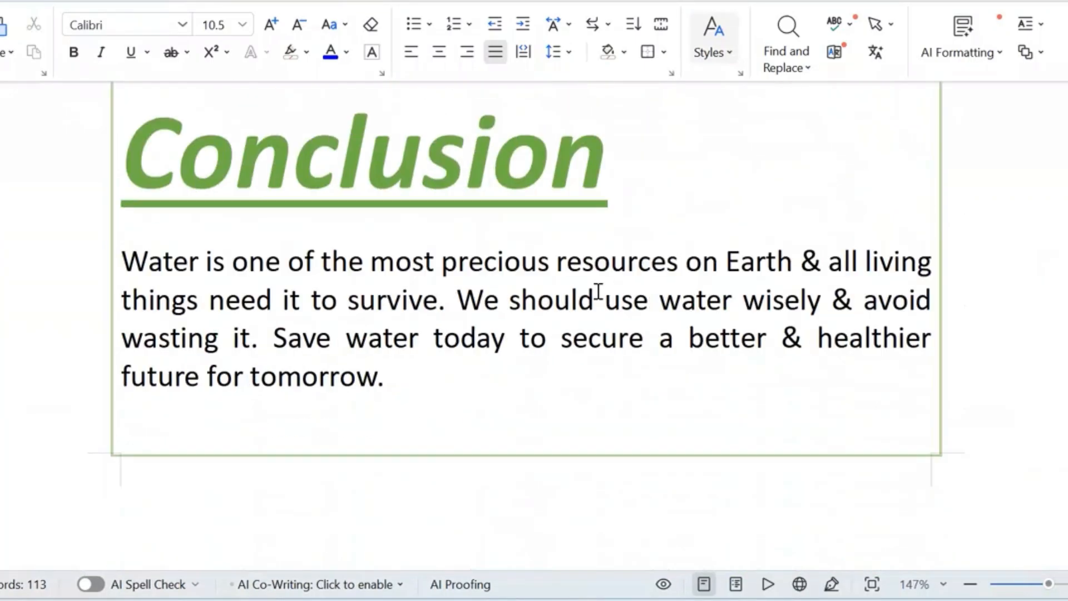
pyautogui.scroll(20, 597, 289)
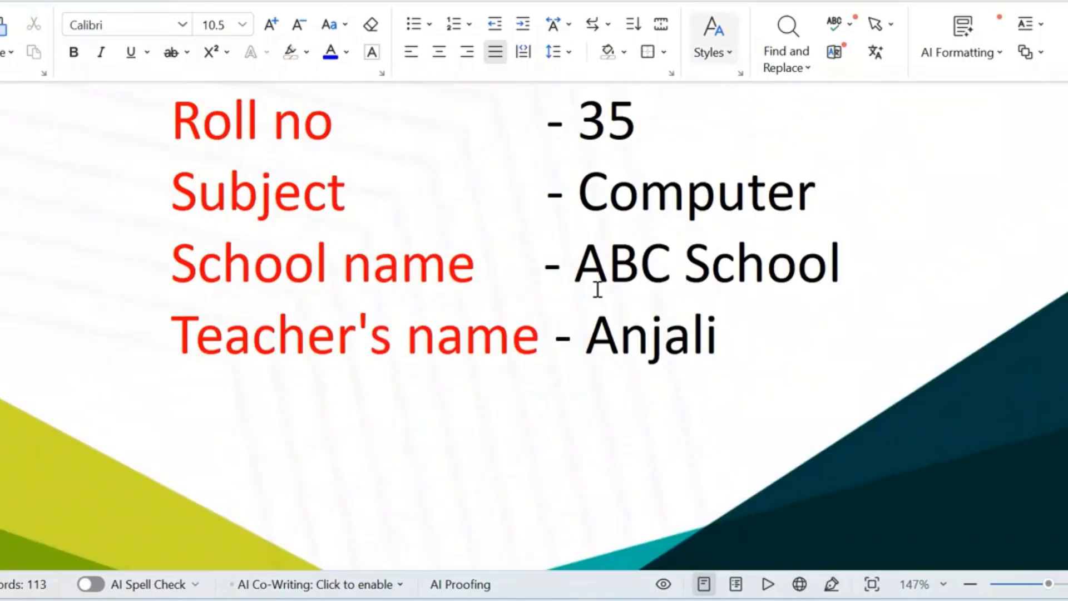
pyautogui.scroll(5, 596, 289)
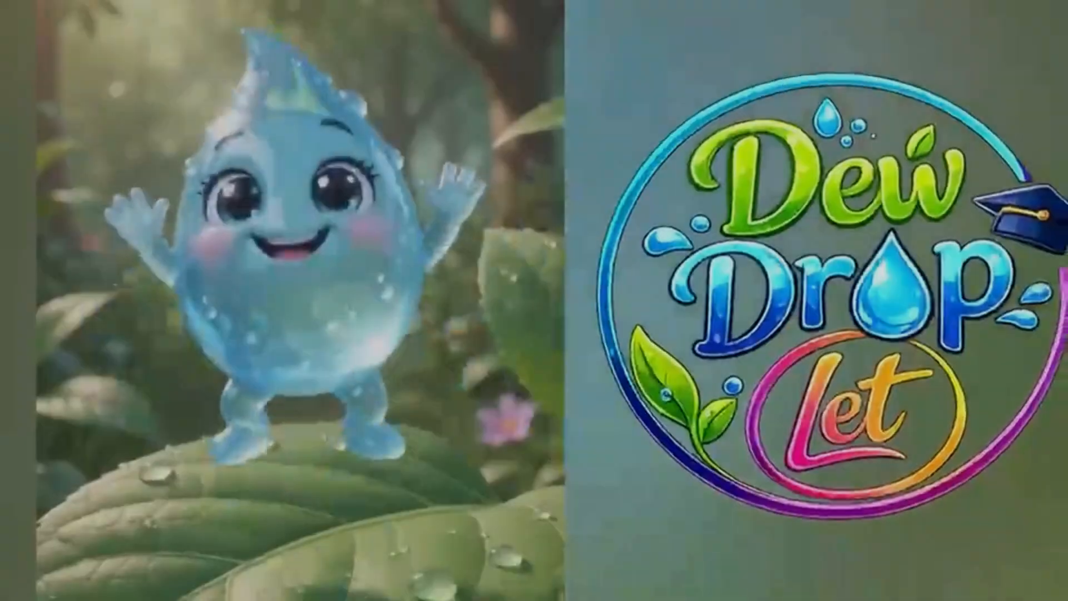